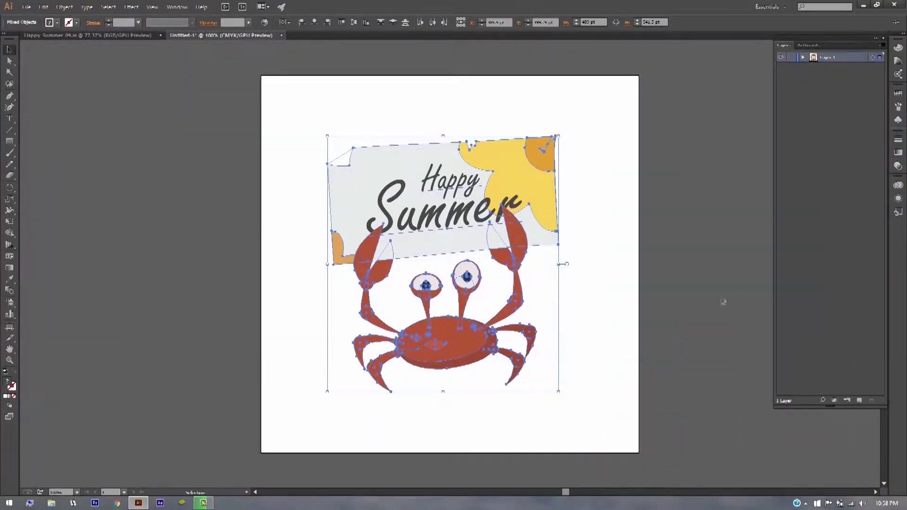
Deselect the crab artwork, check Layer 1's contents in the Layers panel, and zoom to 200%
left_click(591, 305)
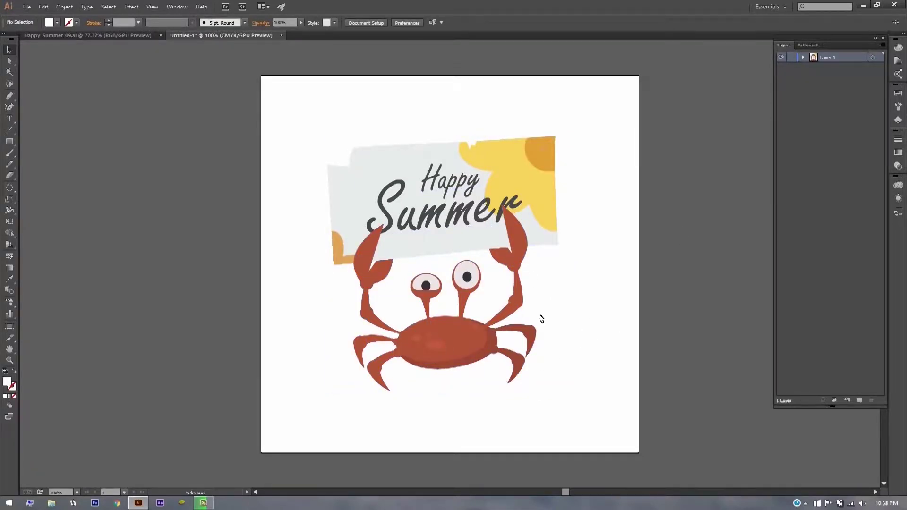
left_click_drag(586, 242, 523, 248)
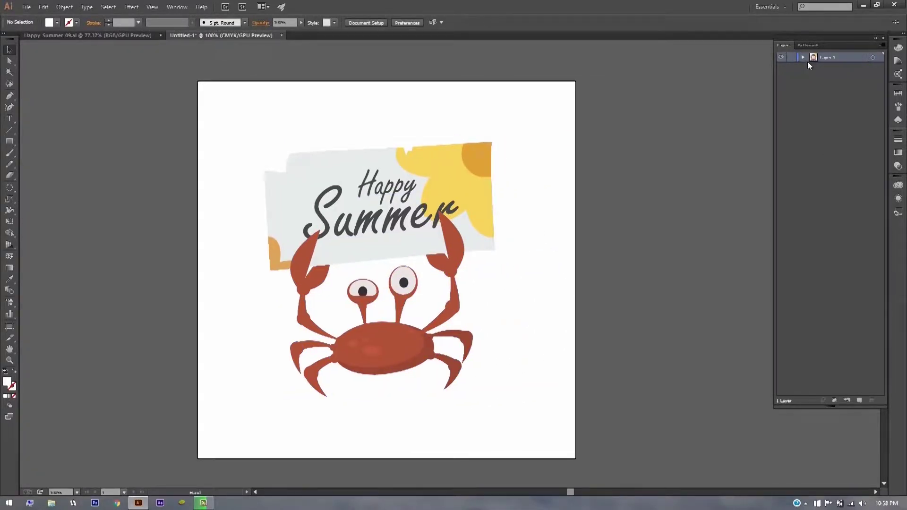
left_click(803, 57)
left_click(803, 57)
key("ctrl+equal")
key("ctrl+equal")
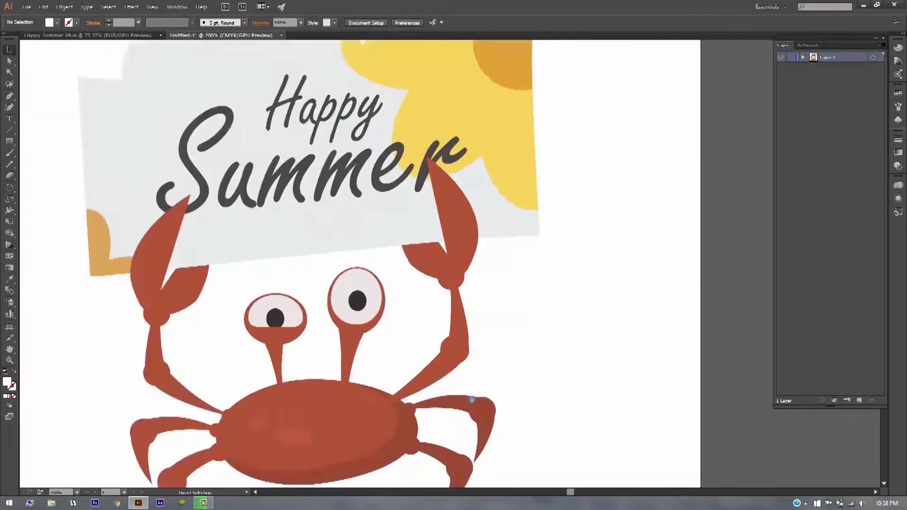
scroll(535, 251, "down", 3)
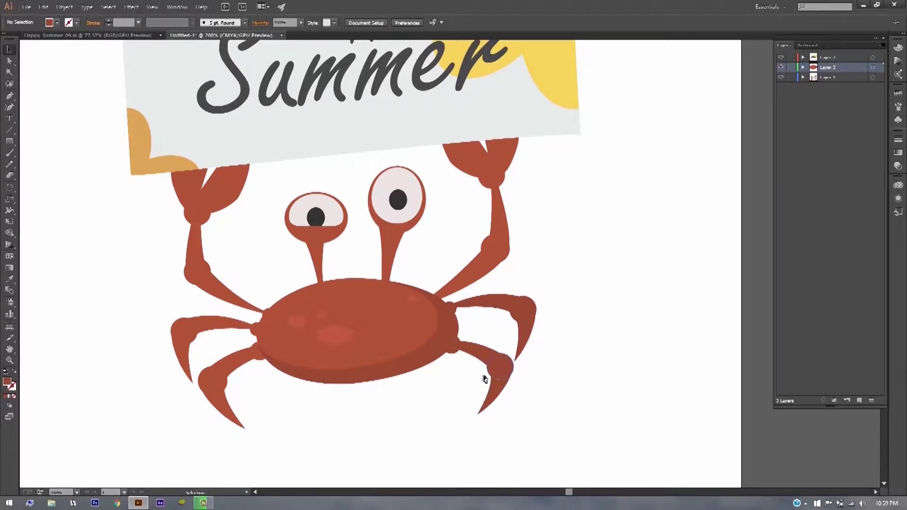
Zoom to 400%, bring the crab's left arm into view, and select its upper left leg piece
key("ctrl+equal")
key("ctrl+equal")
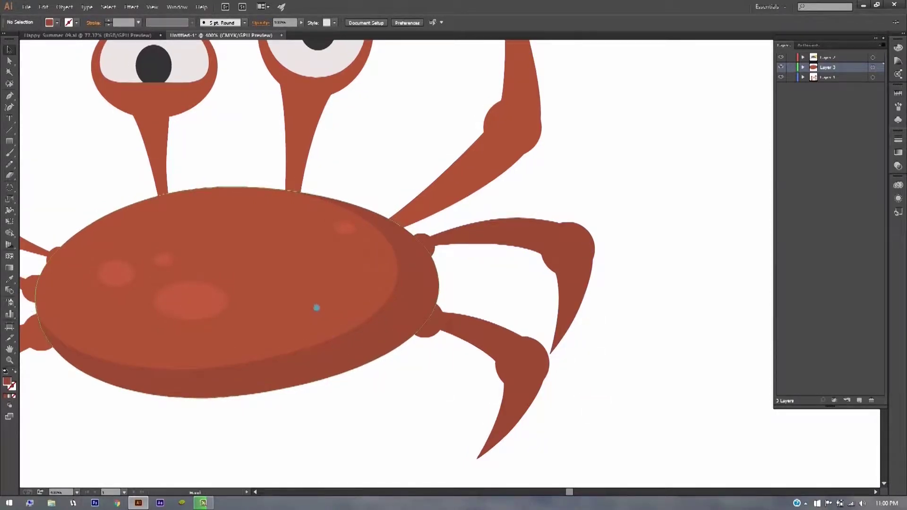
left_click_drag(316, 307, 381, 375)
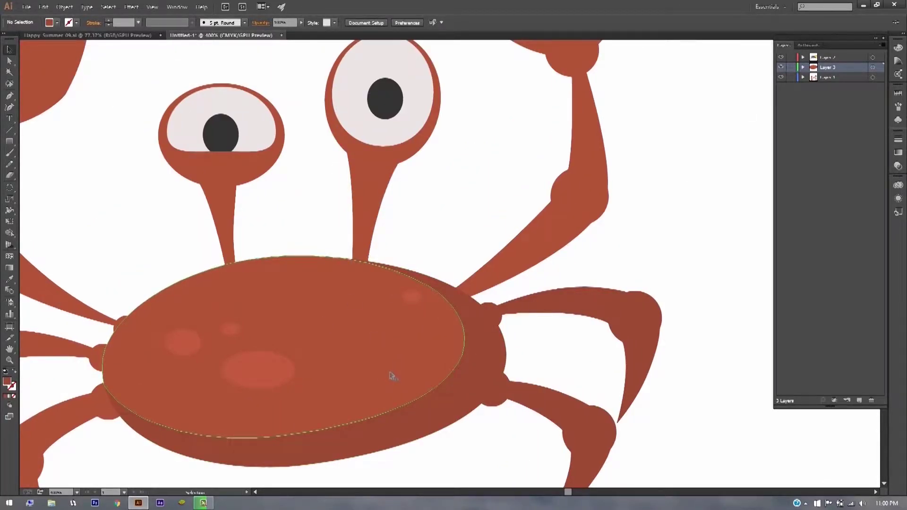
left_click_drag(496, 396, 543, 156)
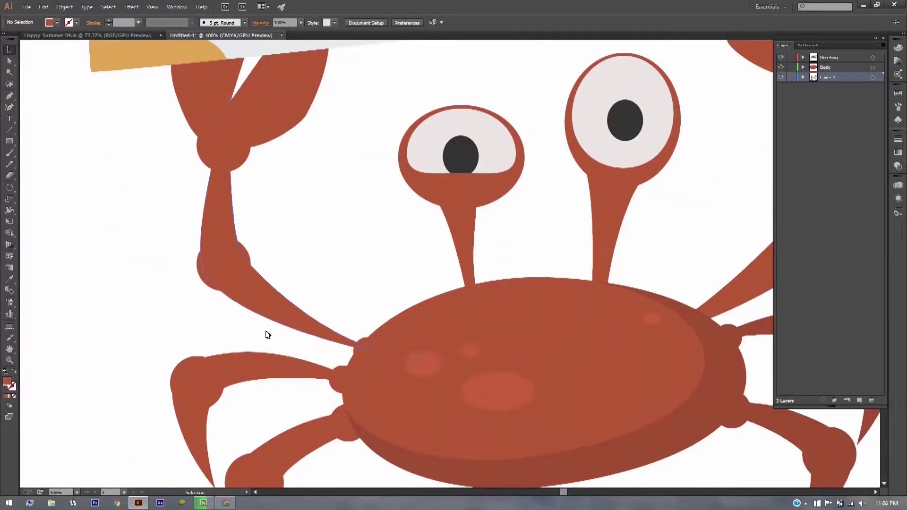
left_click(302, 326)
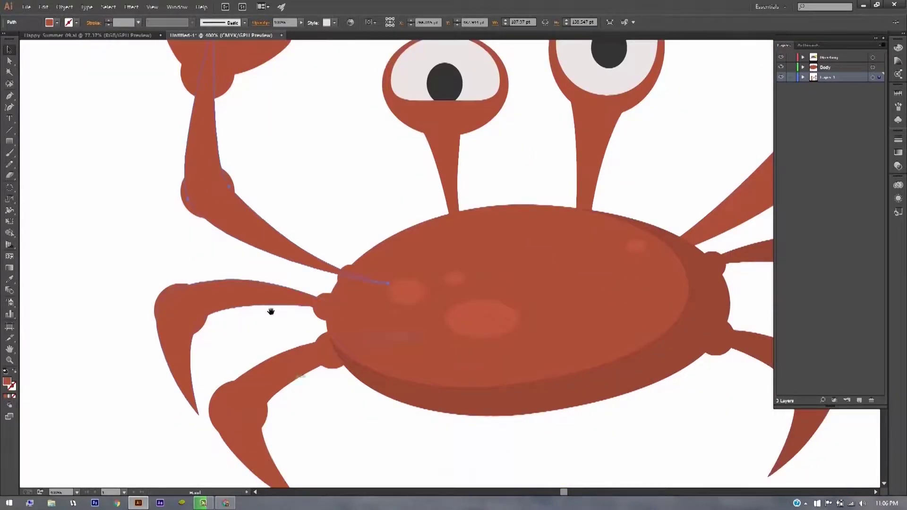
scroll(271, 400, "down", 3)
scroll(296, 312, "up", 4)
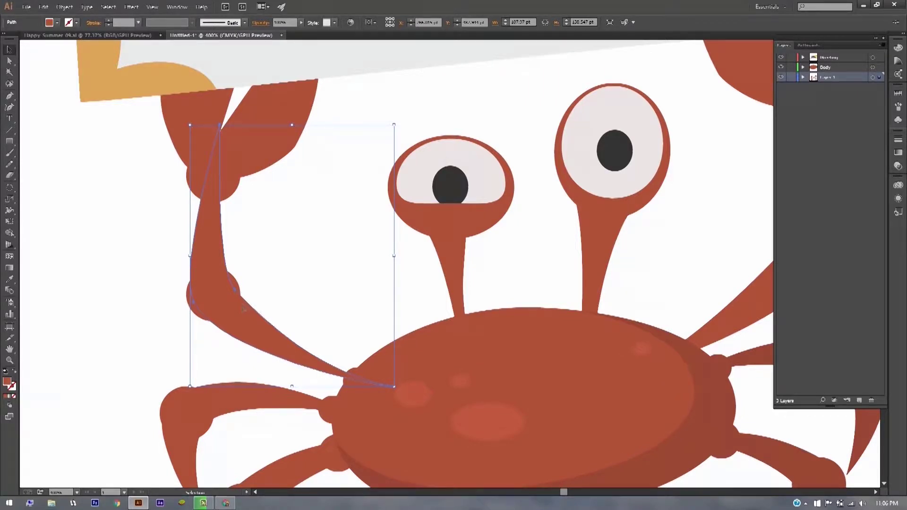
Cut the crab's left arm apart at its joint with the Knife tool
left_click(10, 174)
left_click_drag(13, 174, 47, 185)
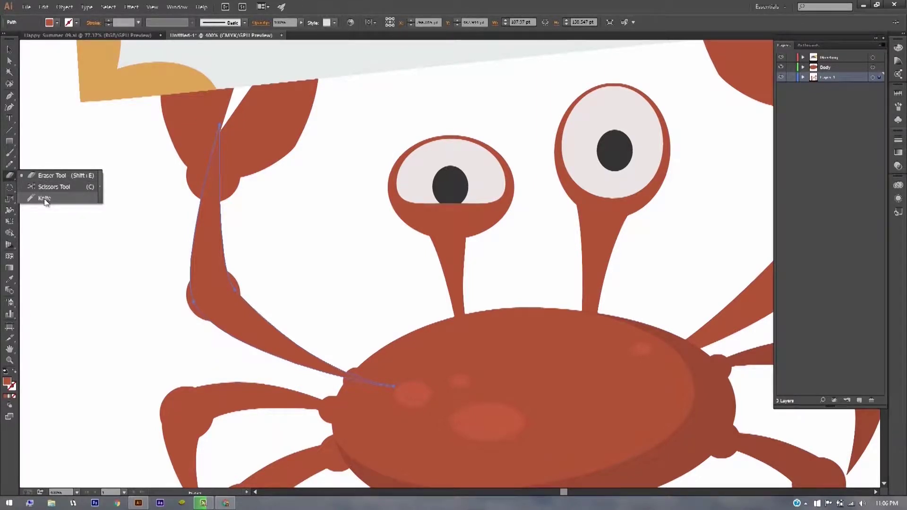
left_click(59, 199)
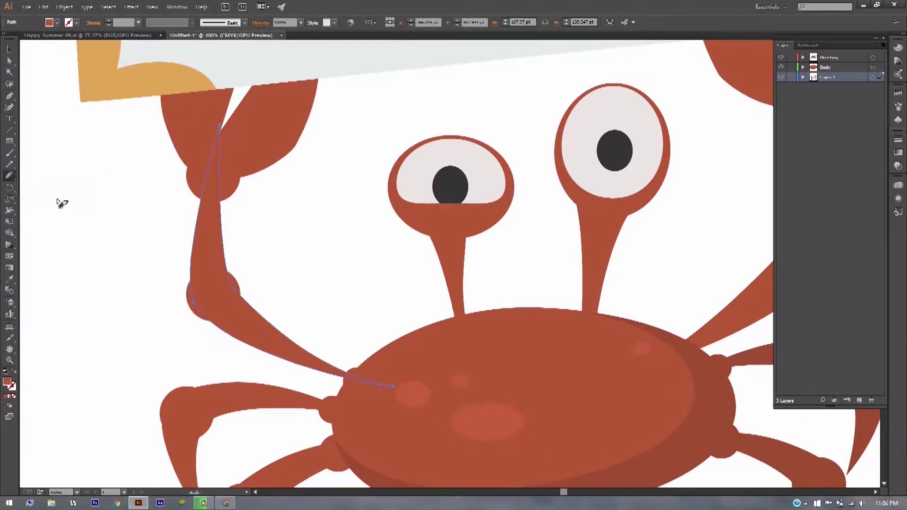
left_click_drag(241, 287, 161, 320)
Select the right claw's elbow joint circle together with its upper arm piece
scroll(245, 343, "down", 3)
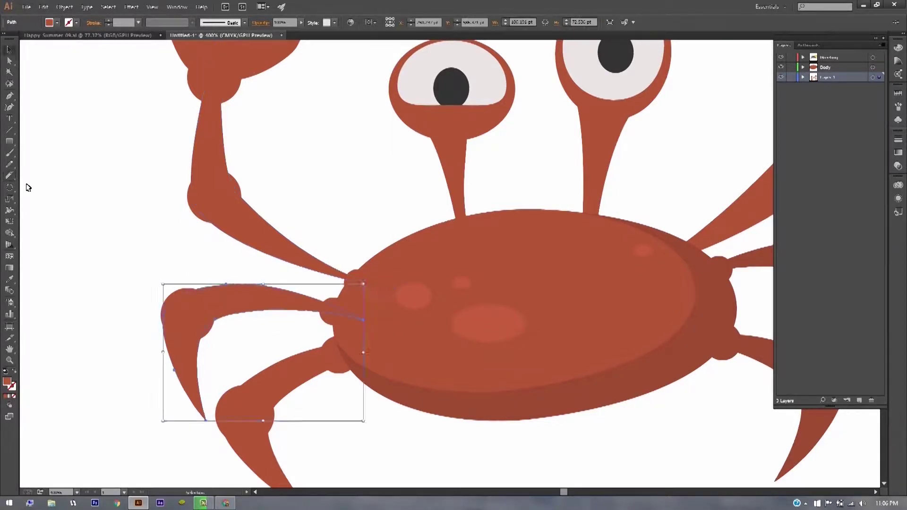
scroll(283, 283, "down", 3)
scroll(330, 283, "right", 5)
left_click(391, 390)
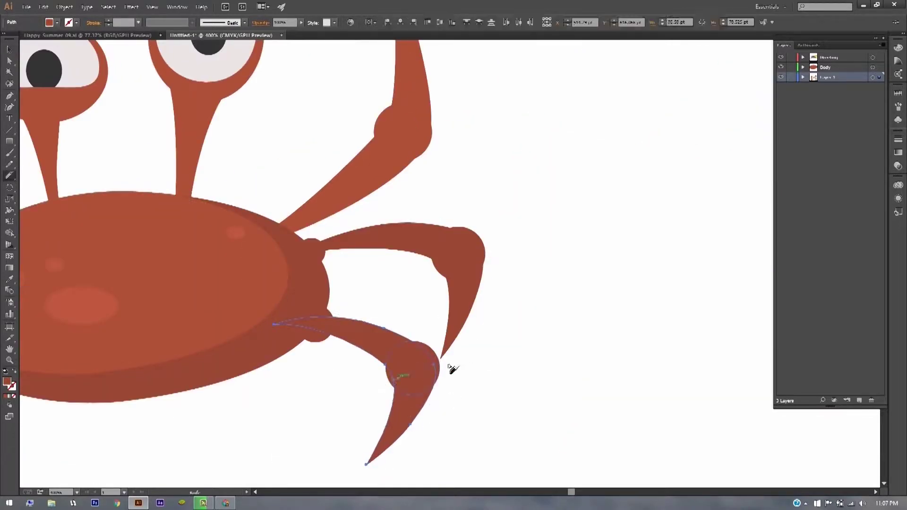
scroll(370, 389, "up", 3)
scroll(525, 367, "up", 3)
scroll(473, 307, "left", 4)
left_click(398, 243)
scroll(398, 243, "up", 3)
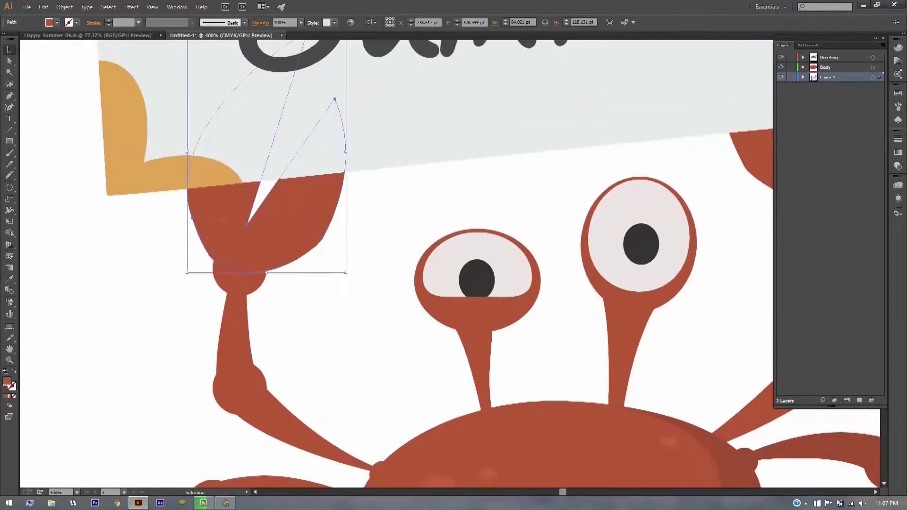
scroll(526, 354, "right", 4)
scroll(590, 277, "right", 4)
scroll(589, 277, "down", 3)
left_click_drag(589, 277, 594, 287)
left_click(522, 189)
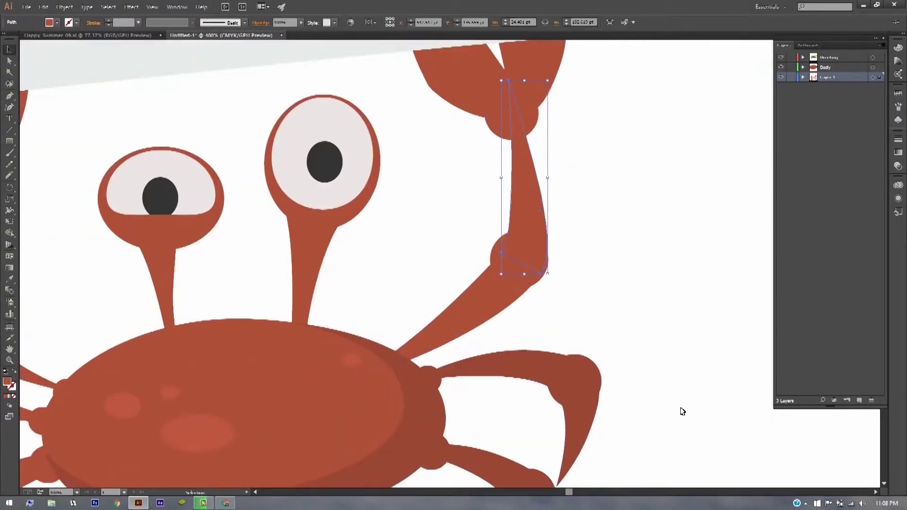
left_click(647, 299)
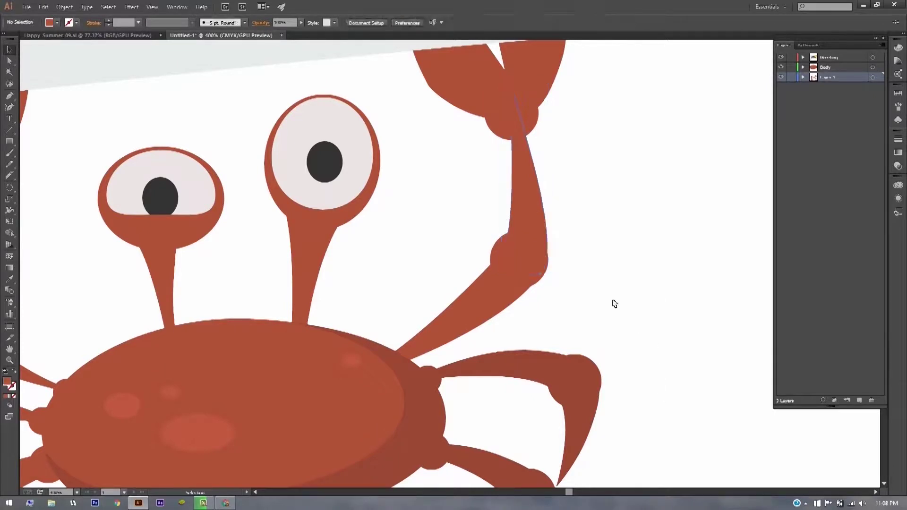
left_click(498, 252)
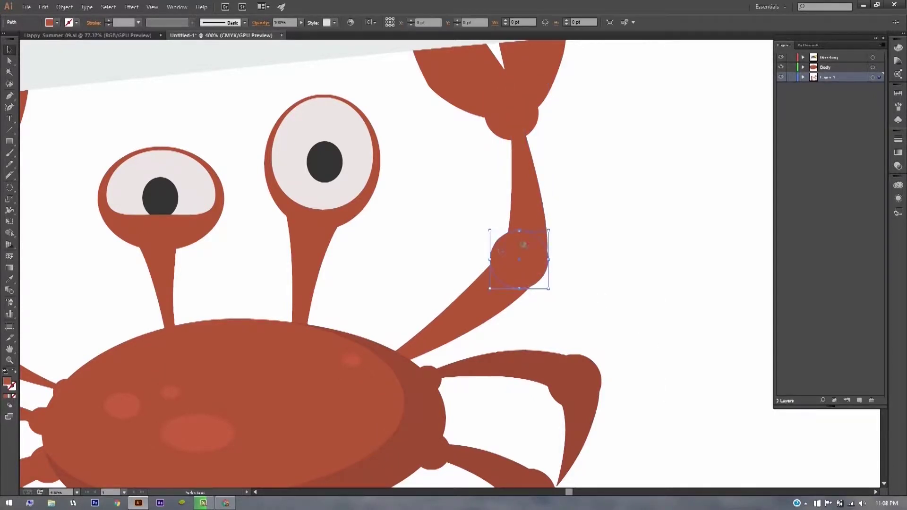
left_click(532, 193, "shift")
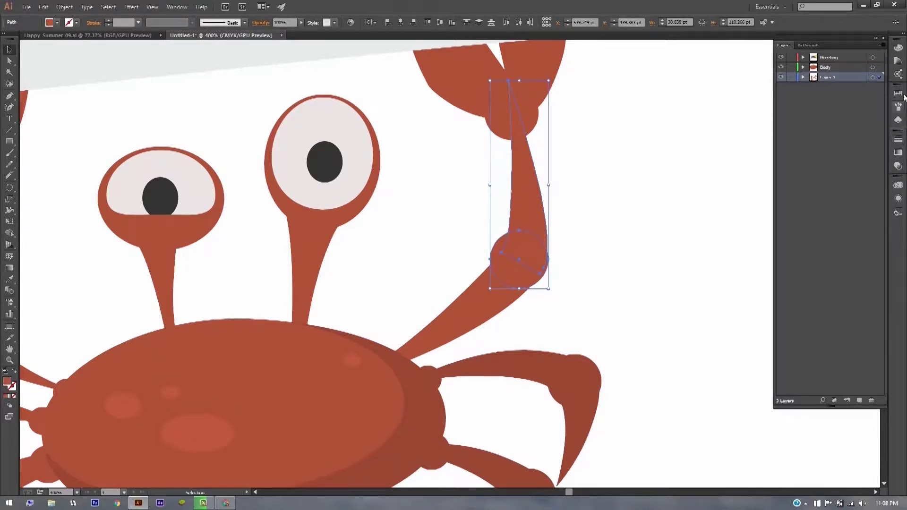
Bring up the Pathfinder shape-combining options with Shift+F7
key("shift+F7")
left_click(899, 246)
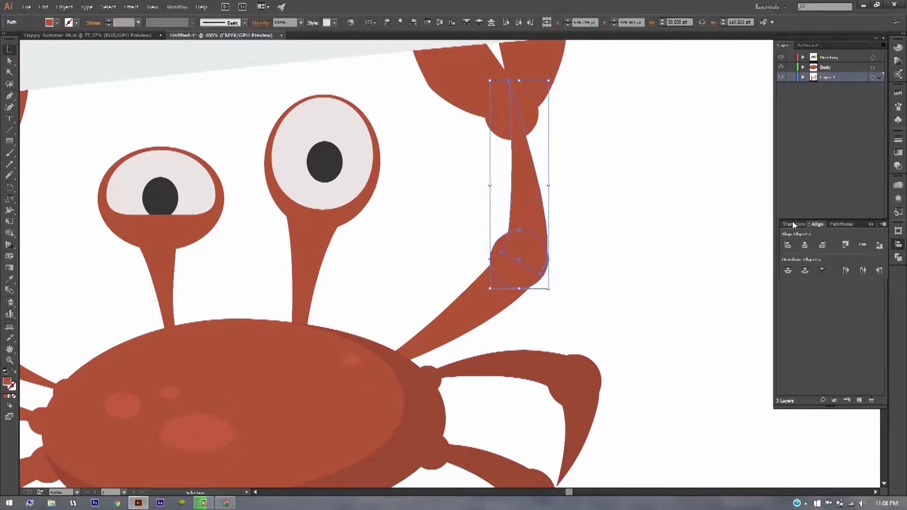
left_click(837, 226)
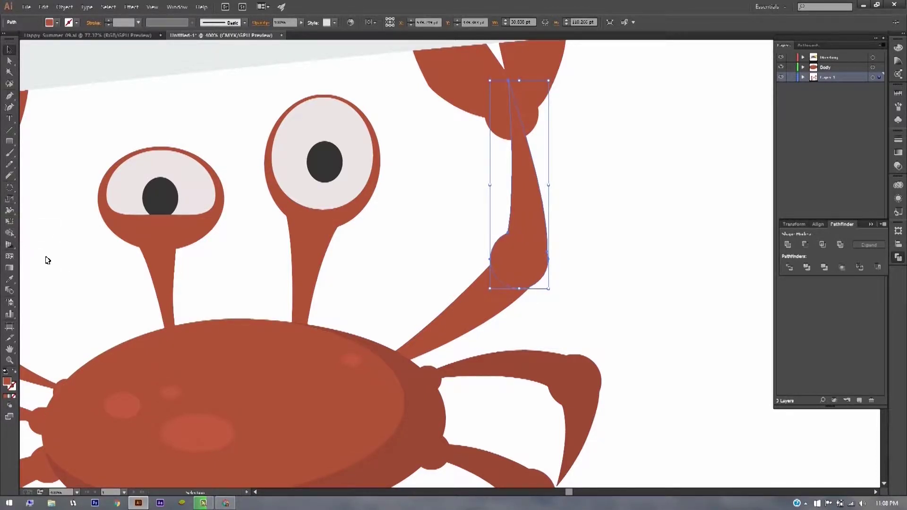
Merge the left upper arm segment and its elbow joint into one shape
left_click_drag(506, 330, 547, 318)
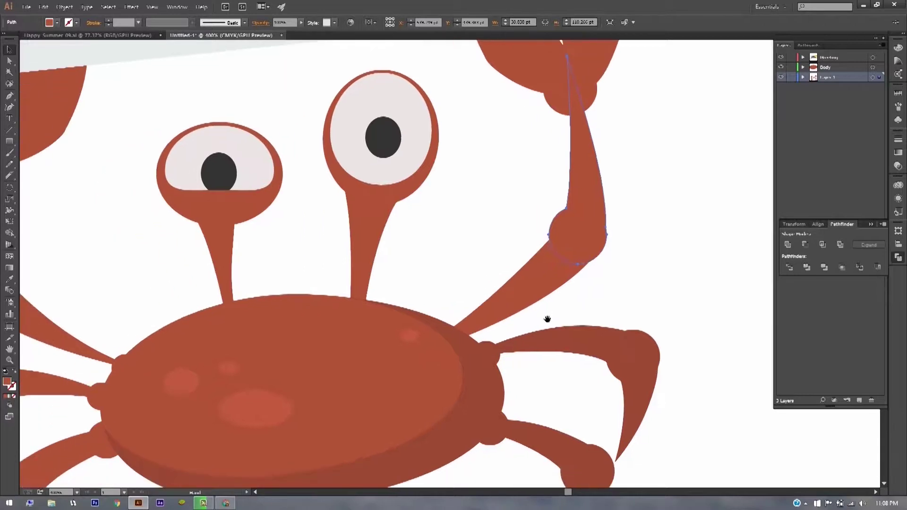
left_click_drag(600, 276, 664, 250)
left_click_drag(190, 310, 298, 310)
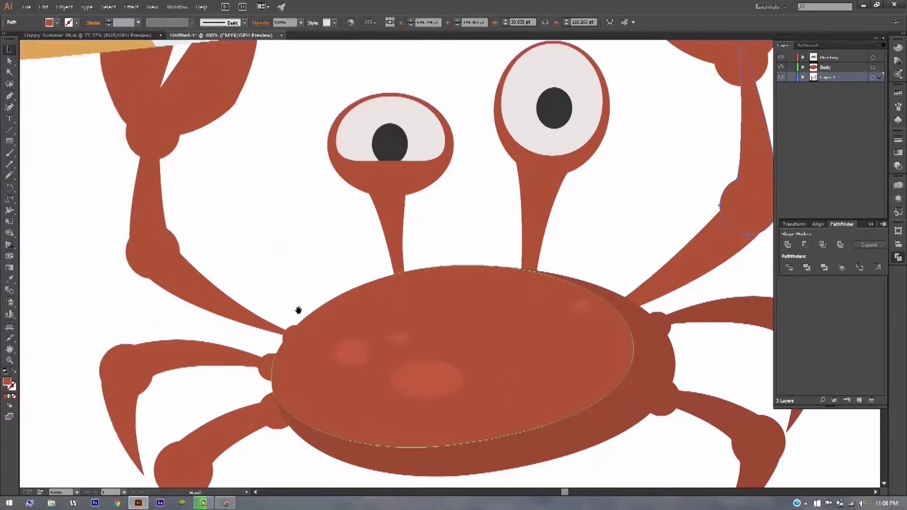
left_click_drag(367, 317, 471, 328)
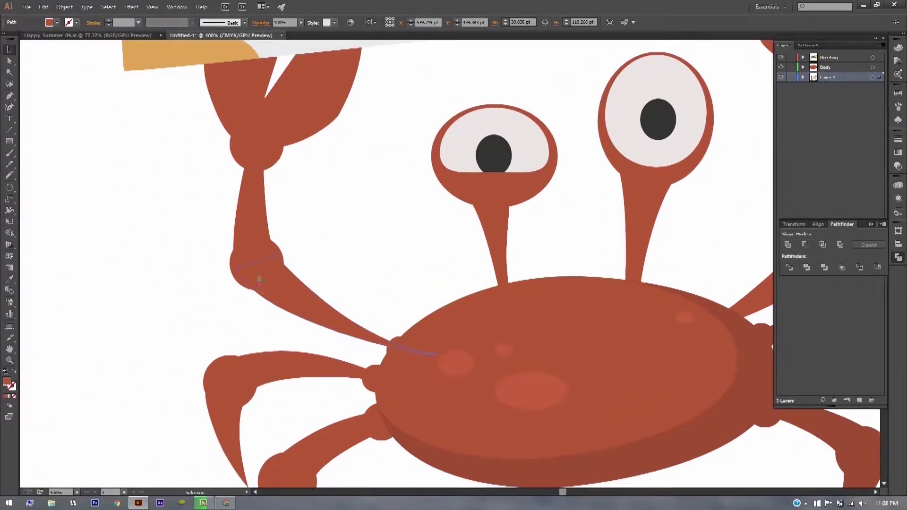
left_click(256, 234)
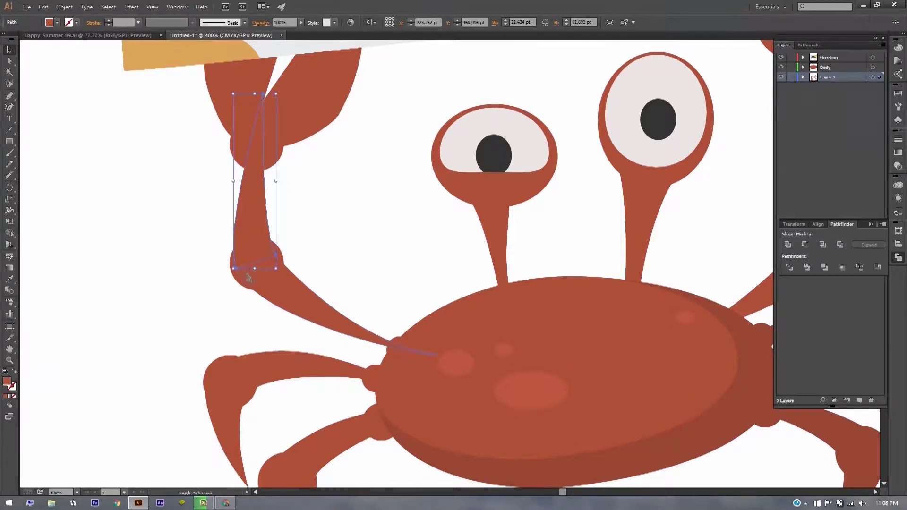
left_click(245, 281, "shift")
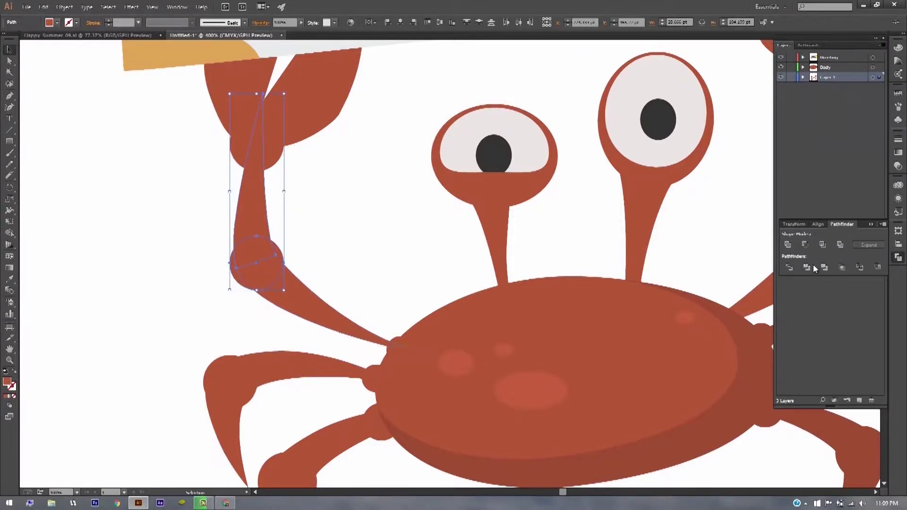
left_click(788, 249)
Select the lower and upper left claw pieces in turn to inspect them
left_click_drag(247, 410, 314, 330)
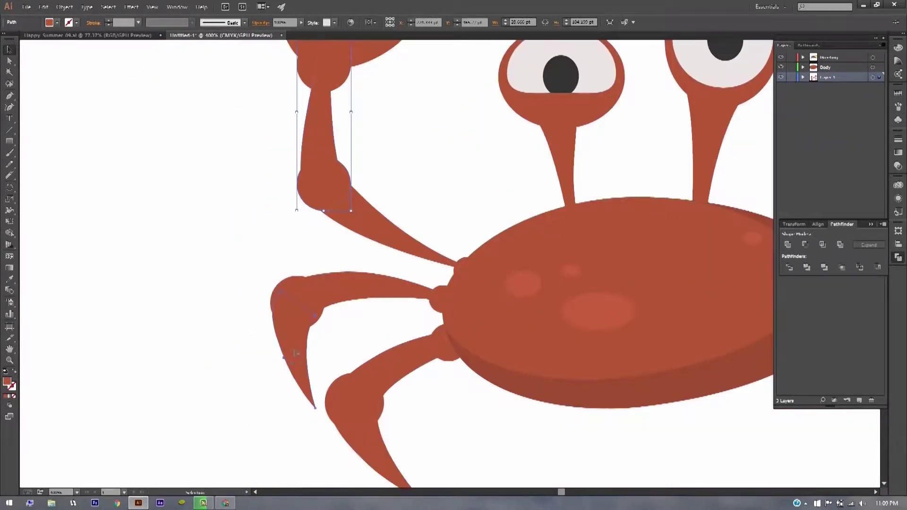
left_click(298, 335)
mouse_move(739, 117)
left_mouse_down()
mouse_move(572, 332)
mouse_move(580, 337)
left_mouse_up()
key("ctrl+shift+a")
left_click(176, 265)
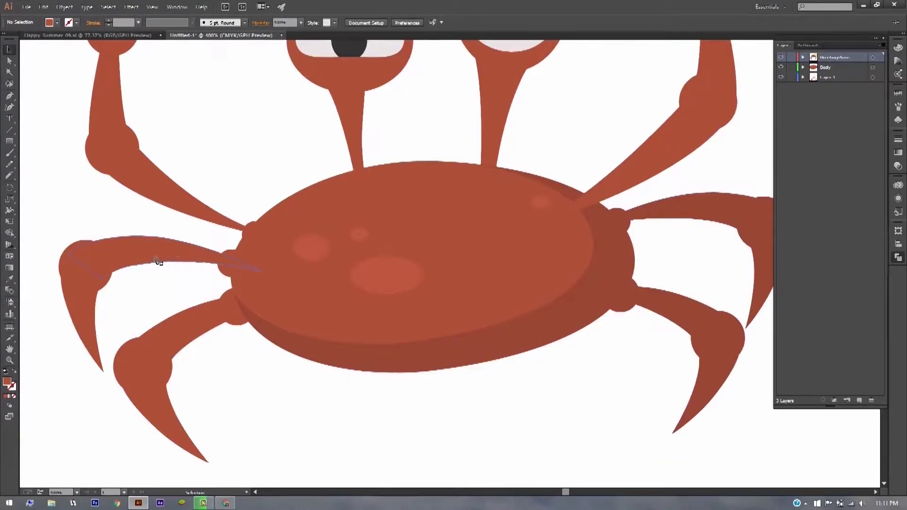
left_click(85, 312)
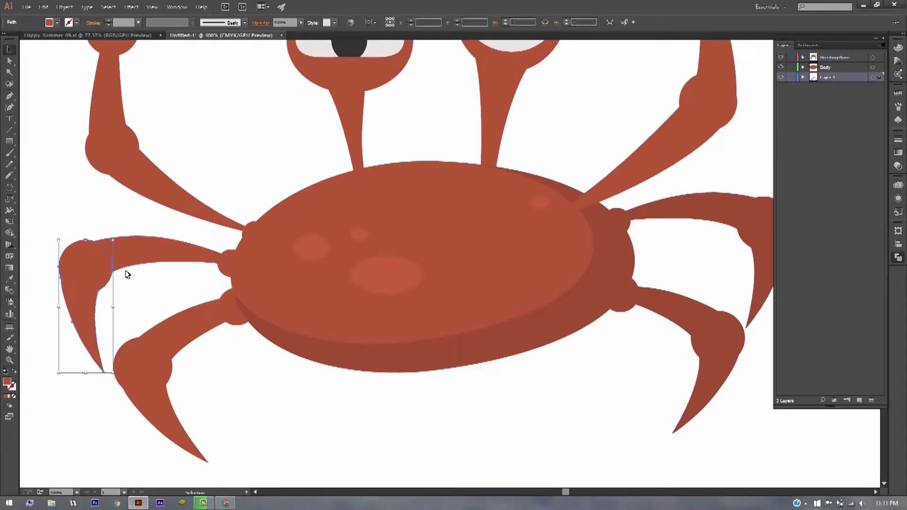
left_click(125, 266)
left_click(128, 312)
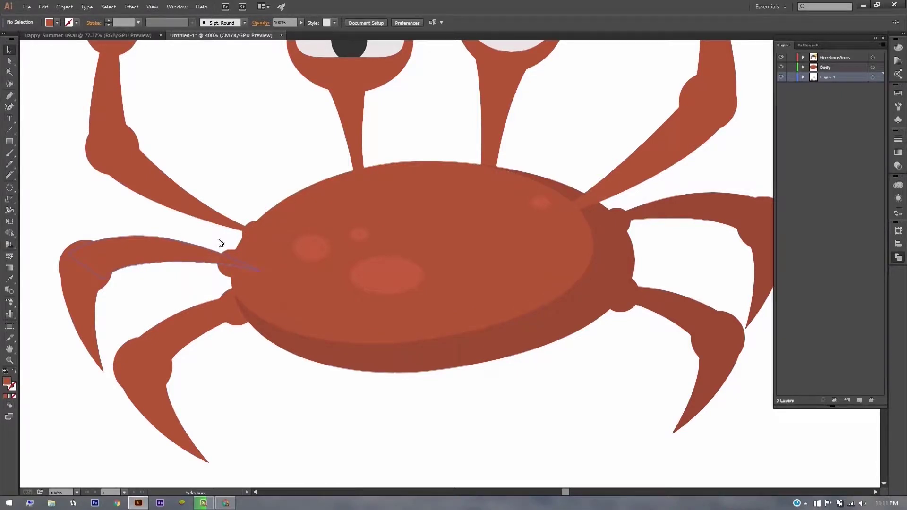
Select the upper left arm segment and joint in Pathfinder, then pick the upper-left leg
left_click(234, 225)
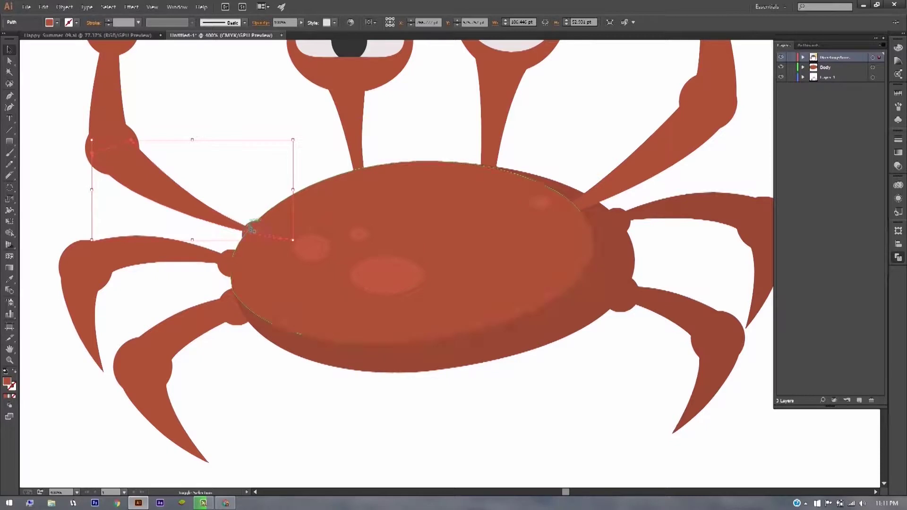
left_click(253, 232, "shift")
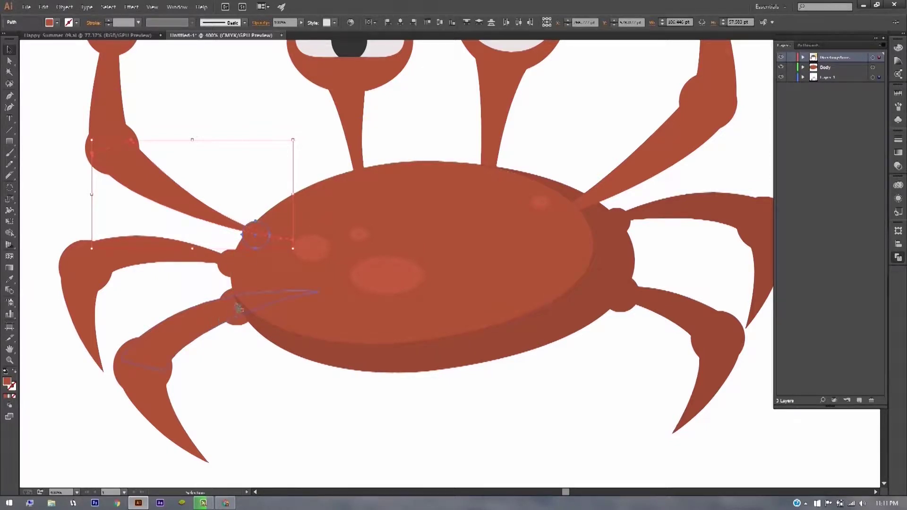
left_click(900, 245)
left_click(842, 224)
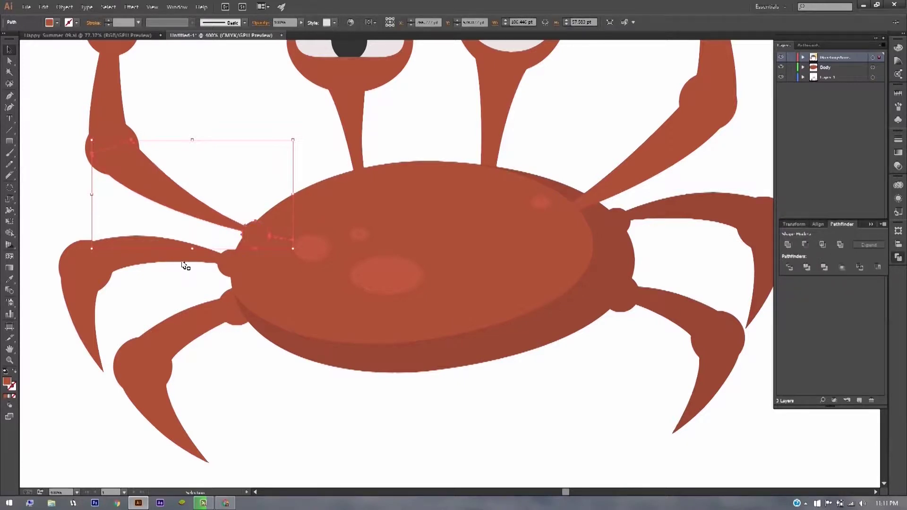
left_click(182, 263)
scroll(628, 316, "down", 2)
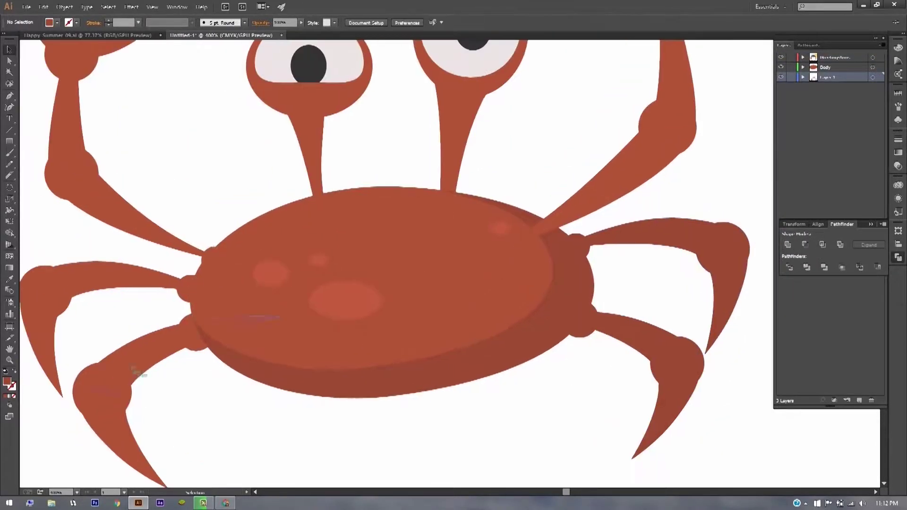
left_click(242, 223)
Move the upper-left leg onto a new layer named R Leg1, pasted in place
key("a")
scroll(290, 286, "up", 3)
left_click(290, 286)
key("ctrl+x")
key("ctrl+l")
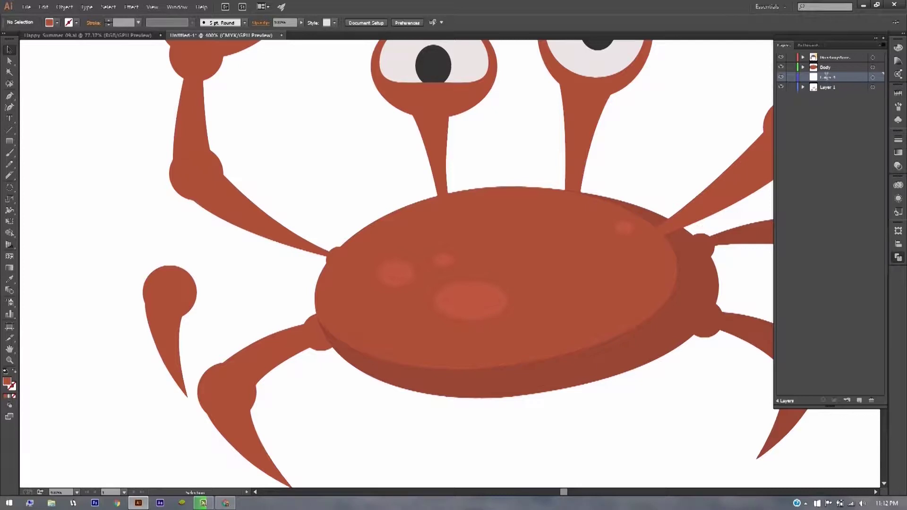
double_click(826, 76)
type("R Leg1")
key("Return")
key("ctrl+f")
scroll(280, 265, "down", 2)
Cut and paste in place the lower-left leg and the next leg segment onto new layers
left_click(280, 265)
key("ctrl+x")
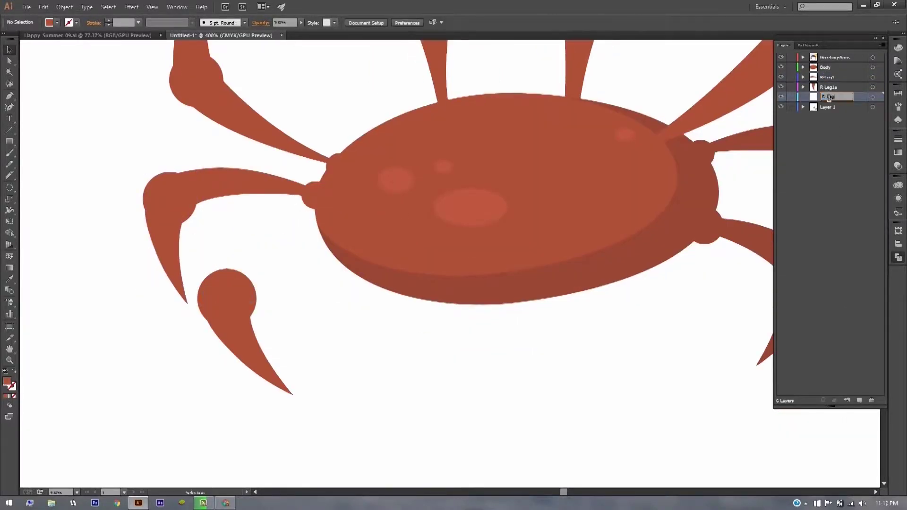
key("ctrl+f")
left_click(284, 350)
key("ctrl+x")
key("ctrl+f")
scroll(499, 212, "right", 5)
scroll(499, 212, "left", 3)
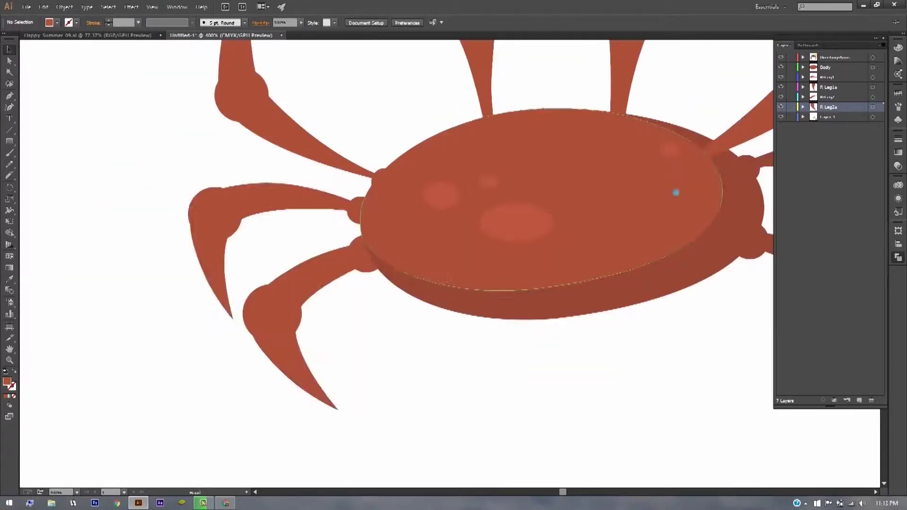
Create new layers for the upper-right leg and paste its claw segment in place
left_click(548, 199)
left_click(860, 401)
left_click(860, 400)
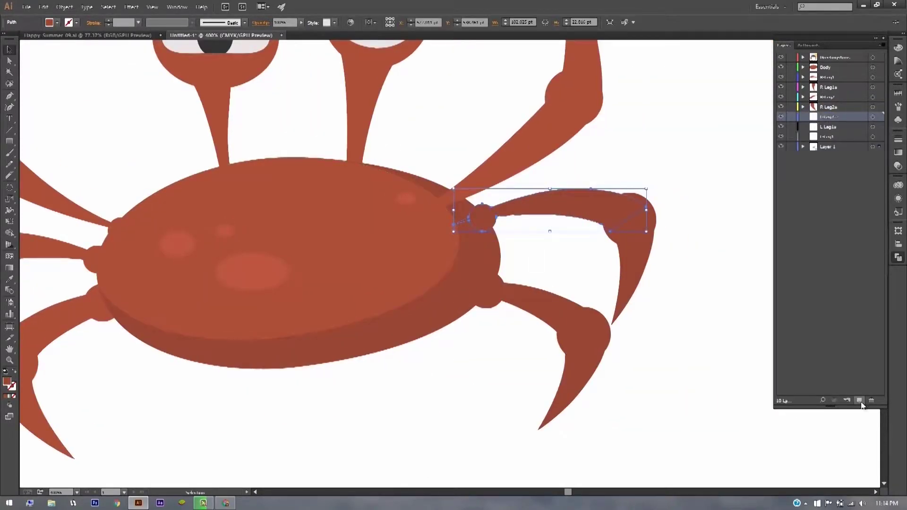
left_click(834, 138)
key("ctrl+x")
key("ctrl+f")
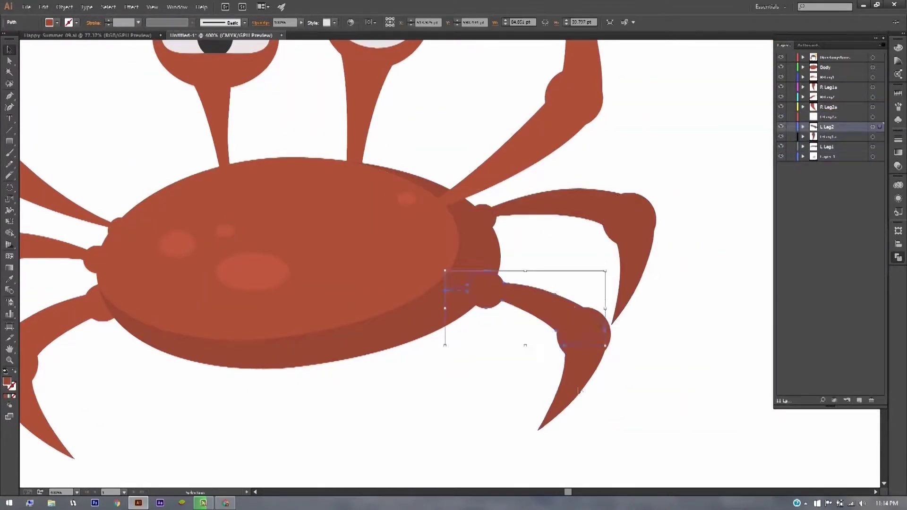
scroll(392, 208, "down", 3)
scroll(392, 208, "up", 5)
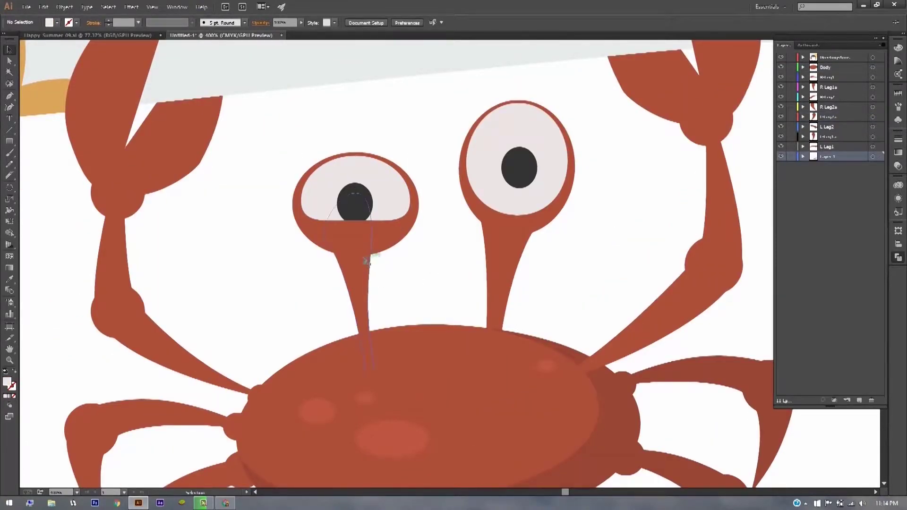
Combine the left eye stalk with its outer ellipse, then select the eye whites and pupils
left_click(364, 283)
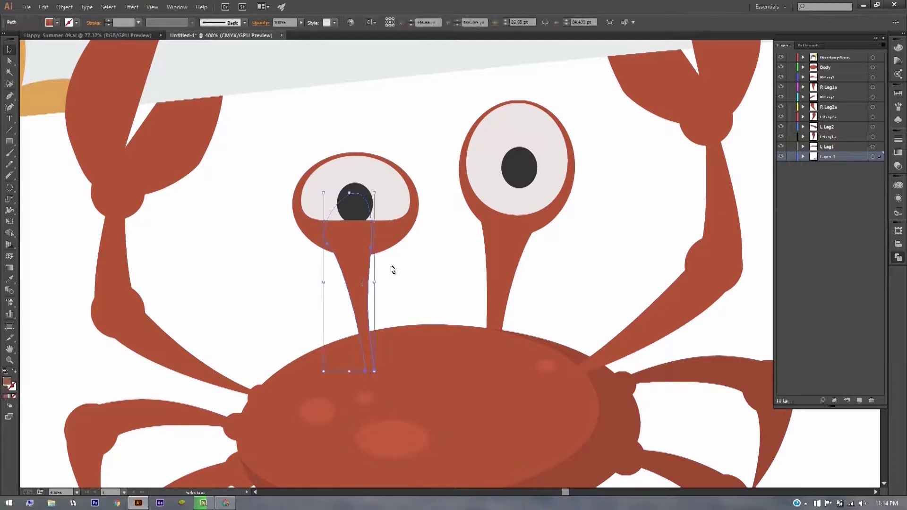
left_click(382, 234, "shift")
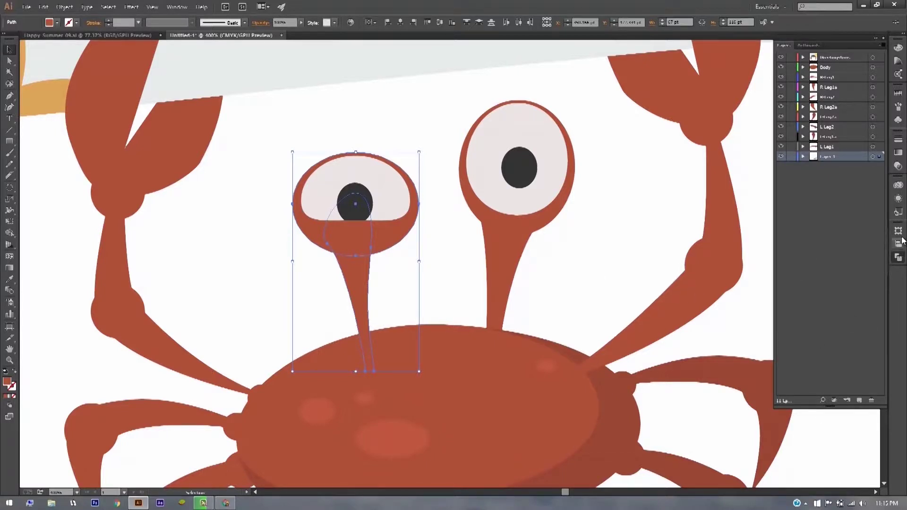
left_click(898, 258)
left_click(626, 210)
left_click(513, 206)
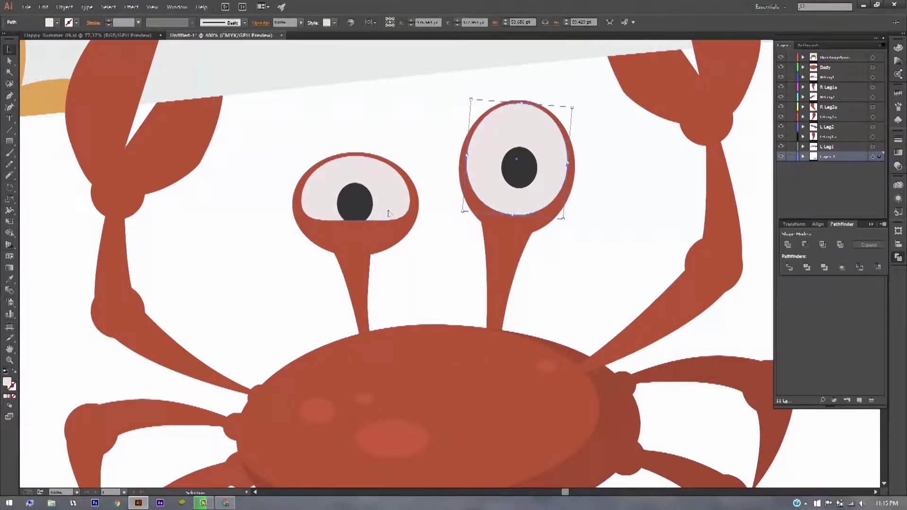
left_click(365, 209)
left_click(365, 209)
left_click(531, 184)
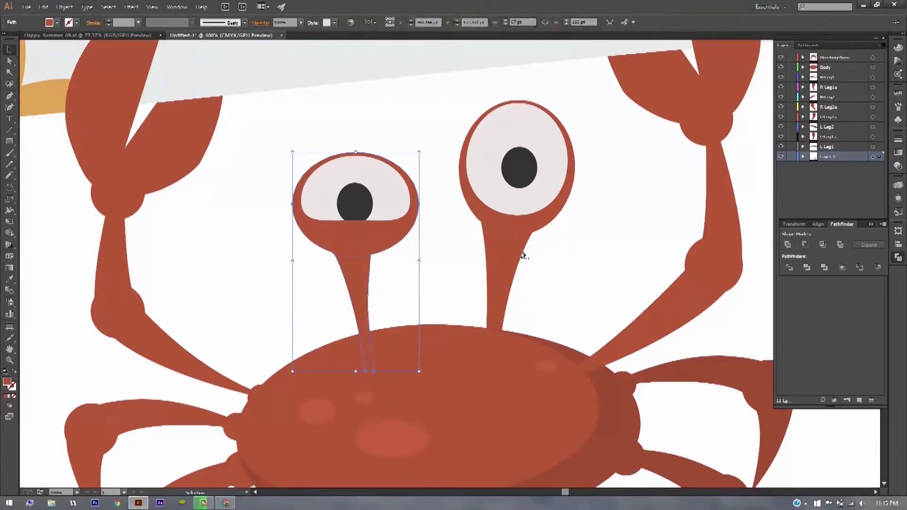
Start renaming an eye layer 'Ey', undo two accidental changes, and fit the artboard in view
double_click(827, 156)
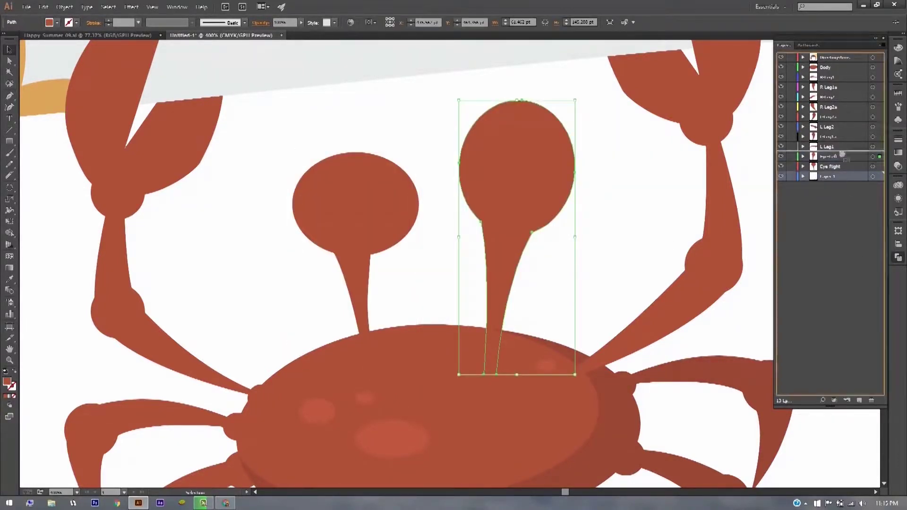
double_click(827, 156)
type("Ey")
key("ctrl+z")
key("ctrl+z")
key("ctrl+z")
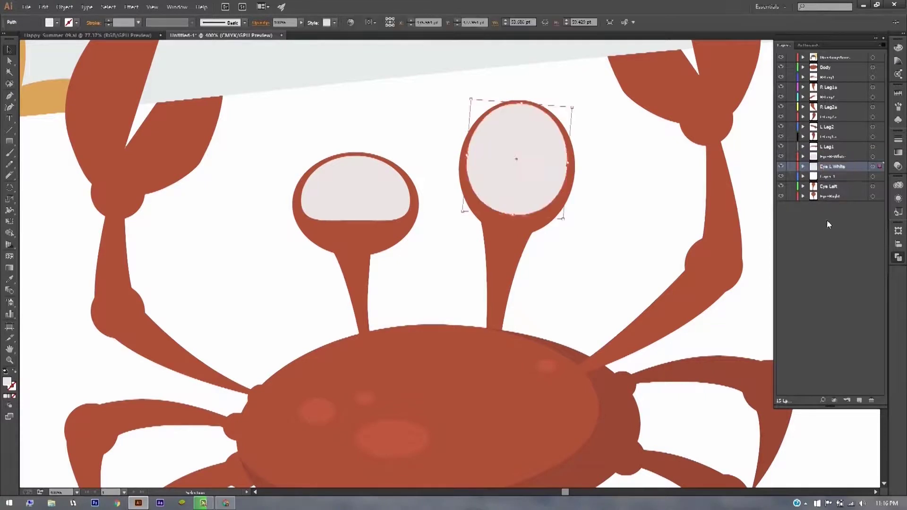
key("ctrl+z")
key("ctrl+z")
key("ctrl+z")
key("ctrl+z")
key("ctrl+z")
key("ctrl+z")
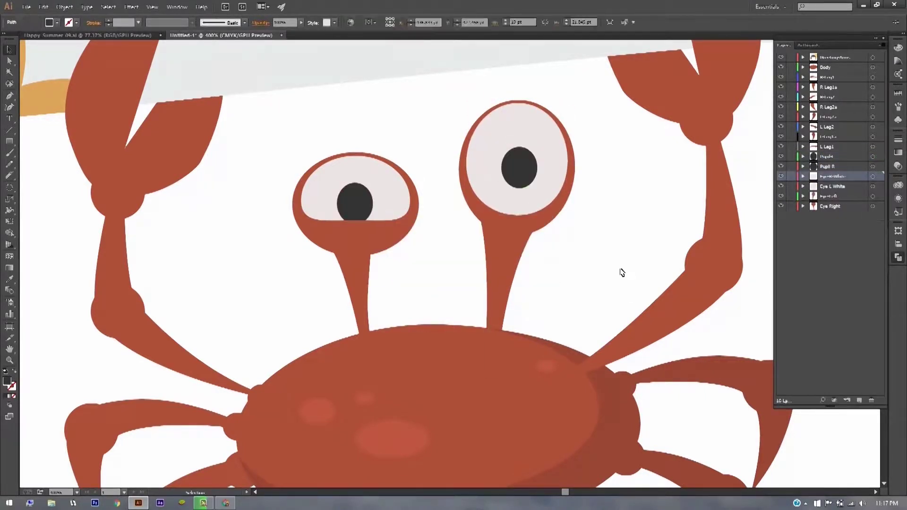
key("ctrl+0")
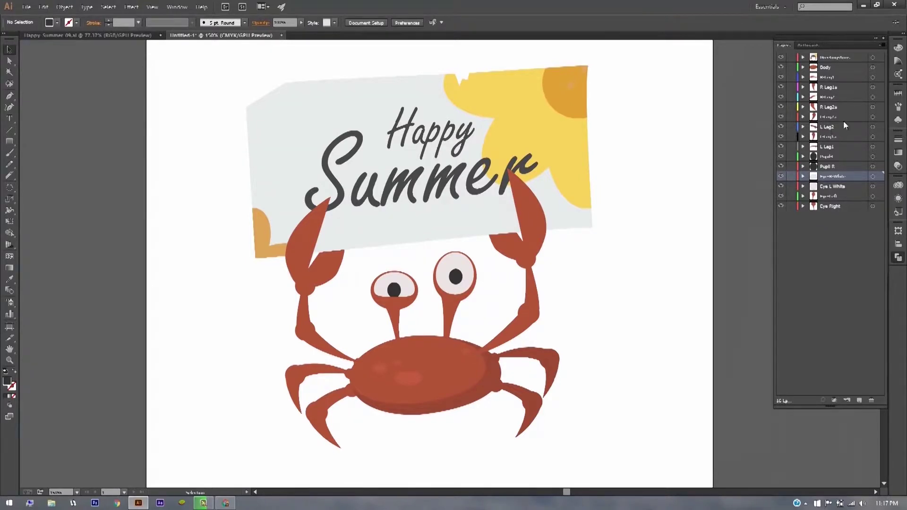
Toggle visibility of the body and the first leg layers off and on to verify each part
left_click(879, 68)
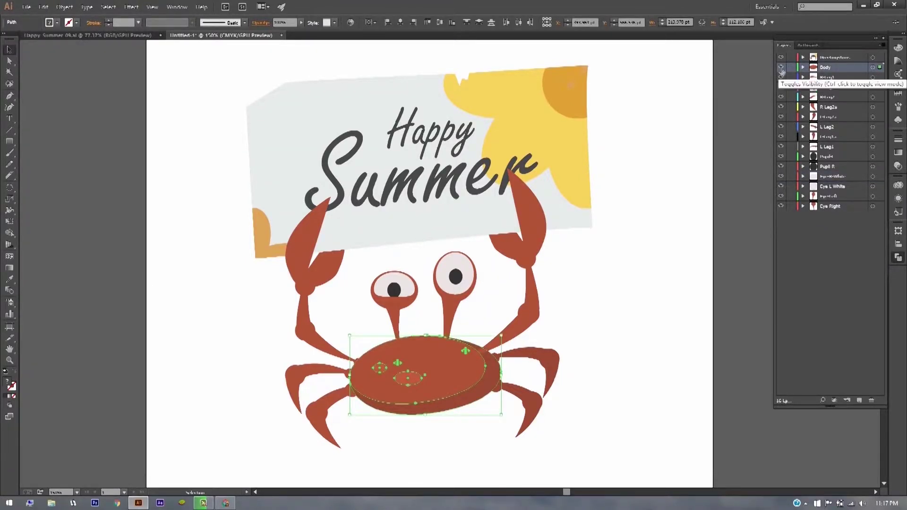
left_click(781, 68)
left_click(781, 68)
left_click(781, 78)
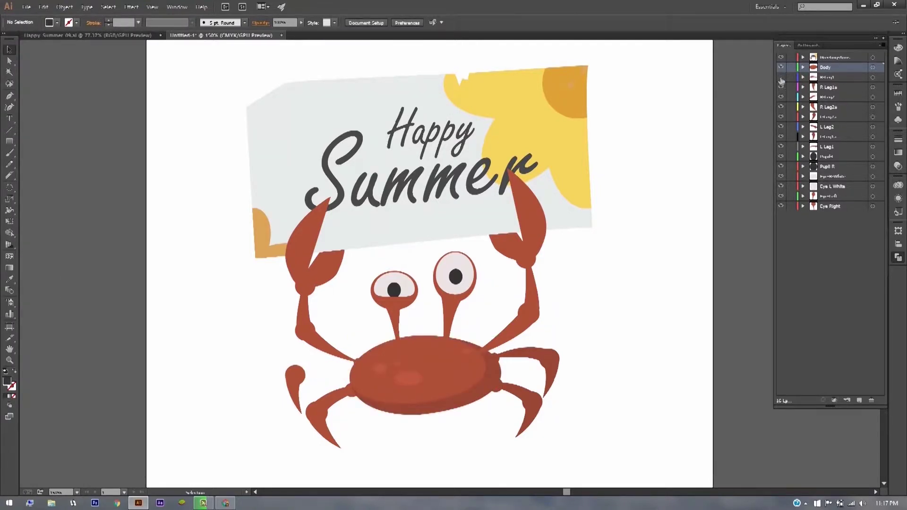
left_click(781, 78)
left_click(781, 87)
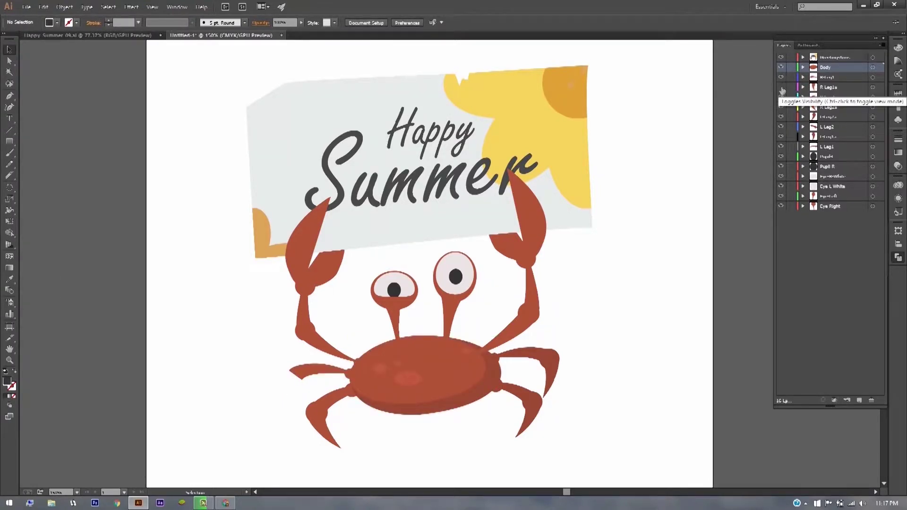
left_click(781, 87)
left_click(781, 97)
left_click(781, 97)
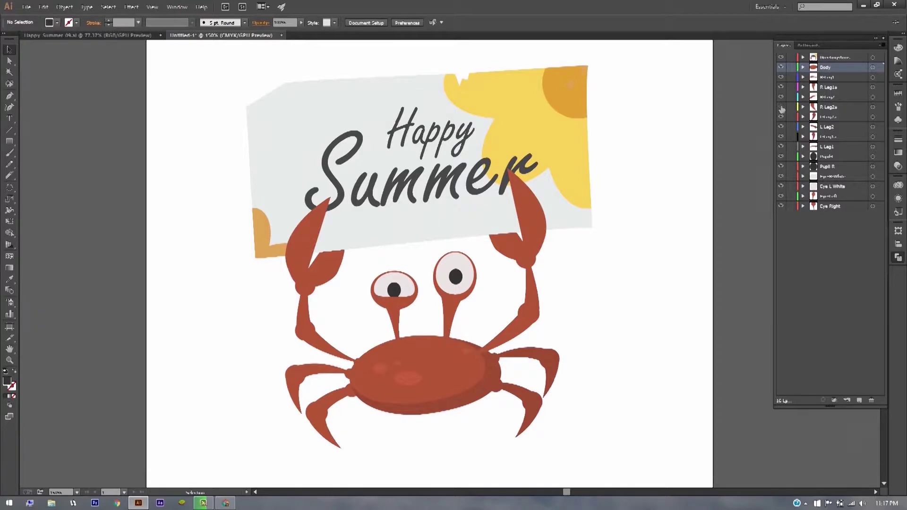
left_click(781, 107)
left_click(781, 106)
left_click(781, 117)
left_click(781, 117)
Check the L Leg2, the layer below it and the Happy Summer sign layer, leaving all visible
left_click(781, 127)
left_click(780, 126)
left_click(781, 136)
left_click(780, 137)
left_click(780, 58)
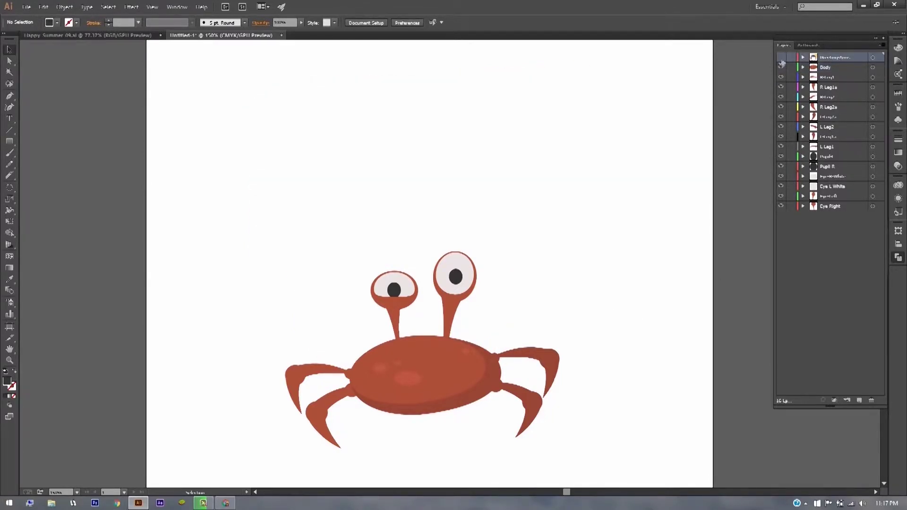
left_click(781, 57)
scroll(542, 283, "right", 2)
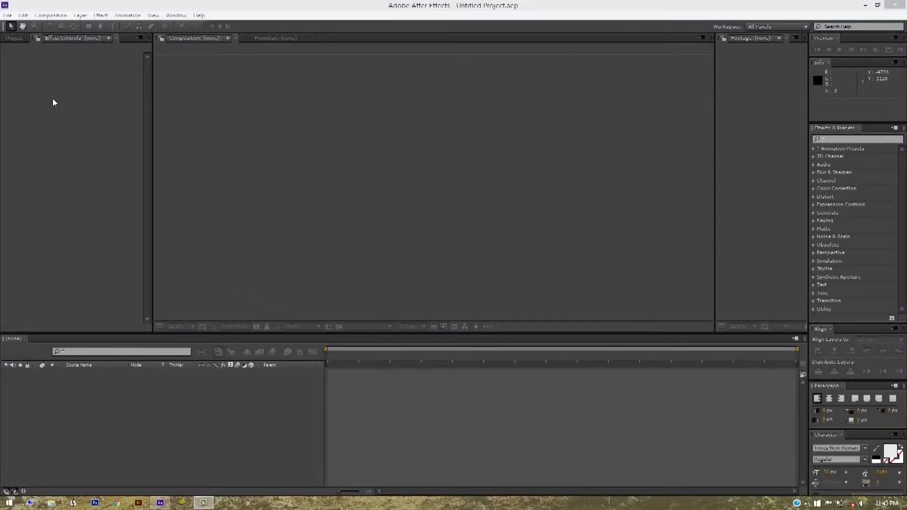
Open the Project panel, then open and dismiss an import window
left_click(14, 38)
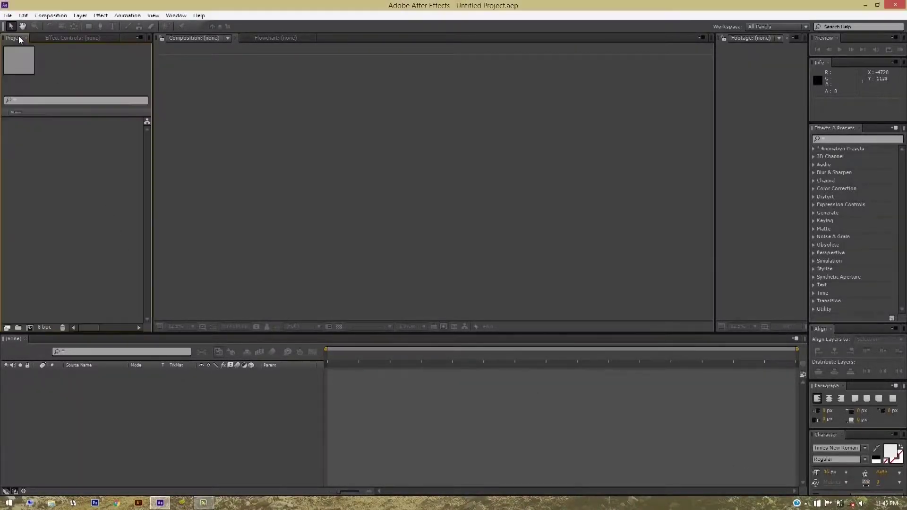
double_click(66, 160)
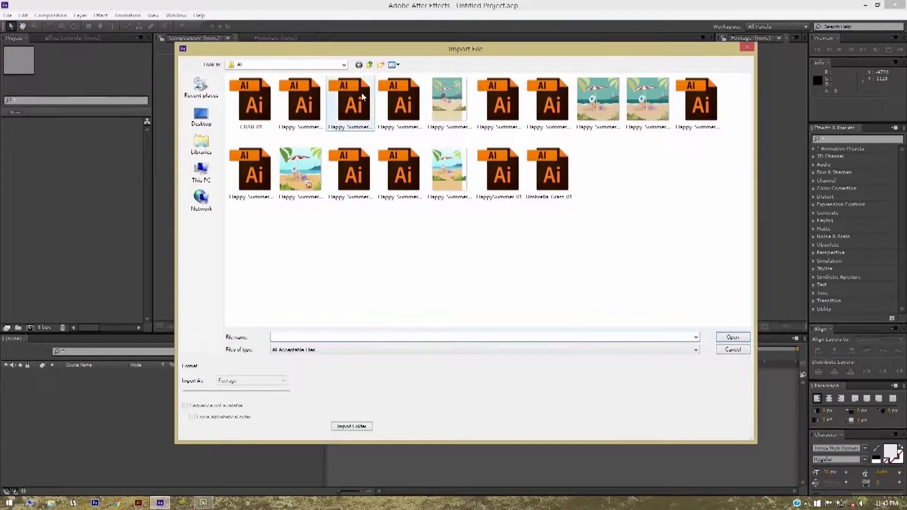
left_click_drag(341, 49, 269, 42)
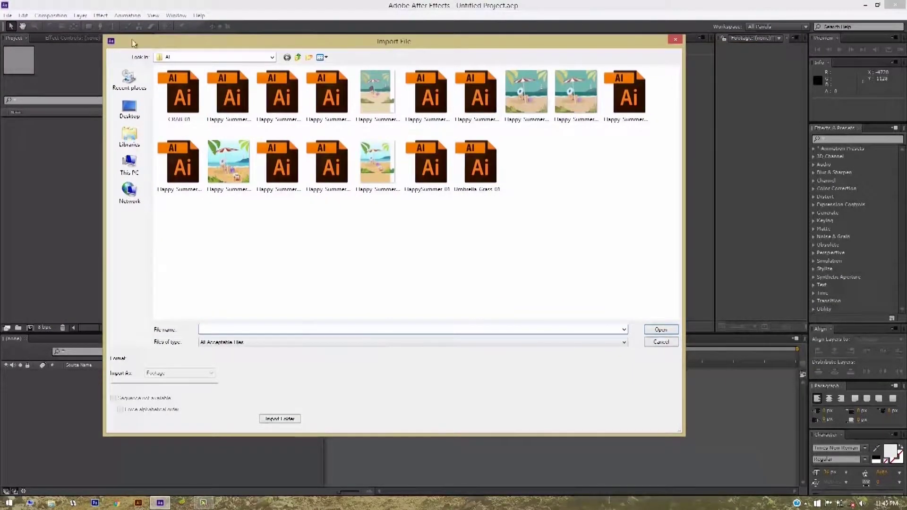
key("Escape")
Import CRAB_01 with Import As set to Composition - Retain Layer Sizes
left_click(7, 16)
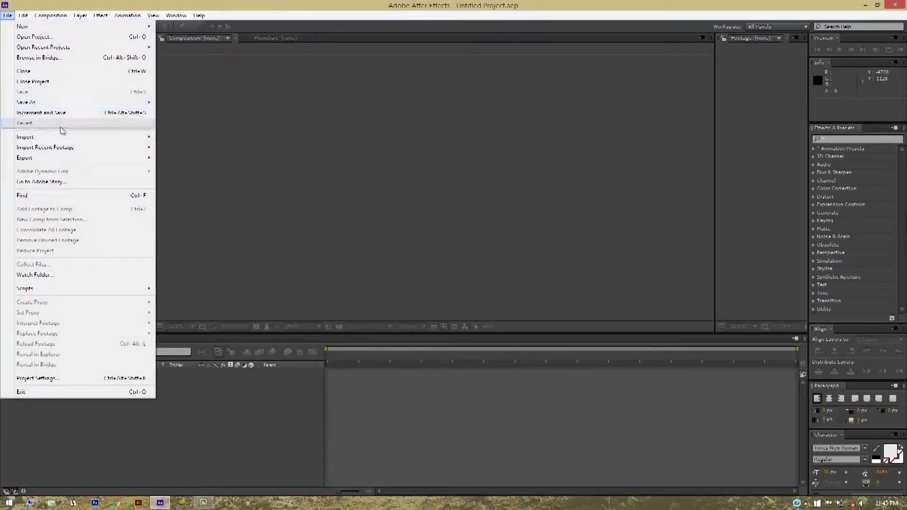
mouse_move(66, 140)
left_click(216, 138)
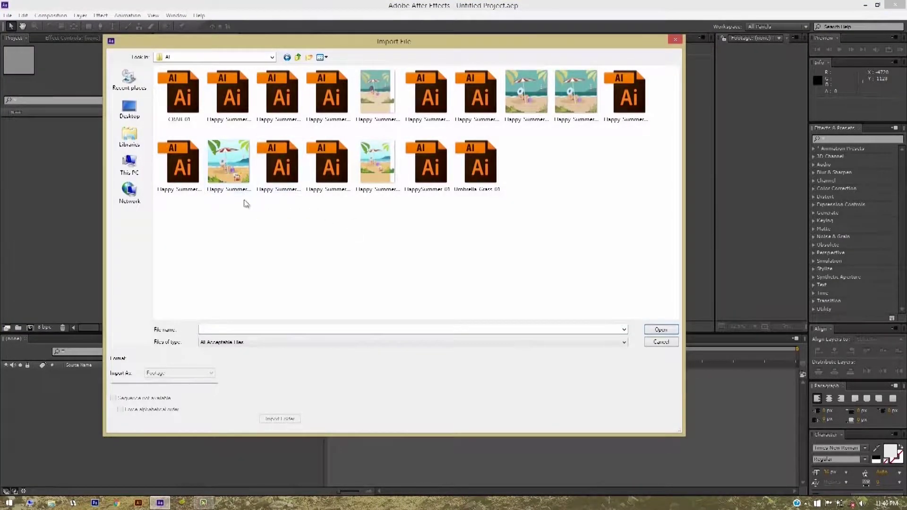
left_click(190, 116)
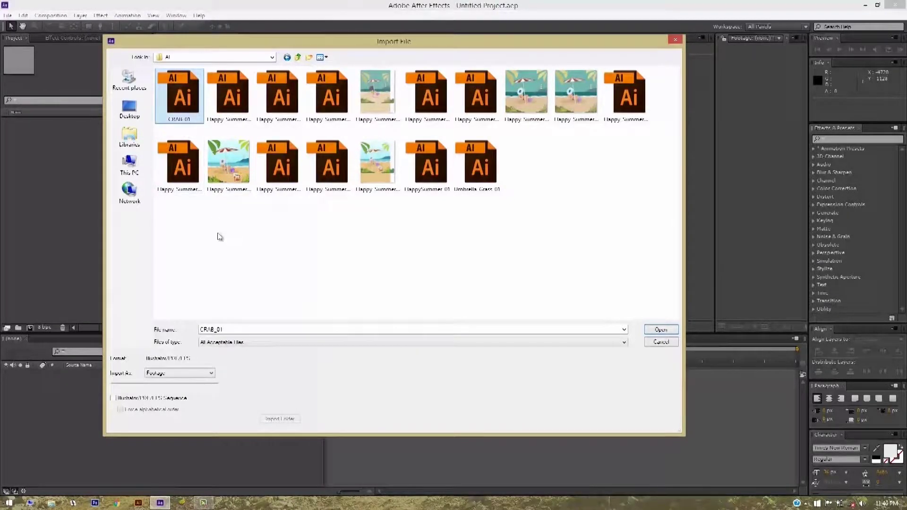
left_click(195, 373)
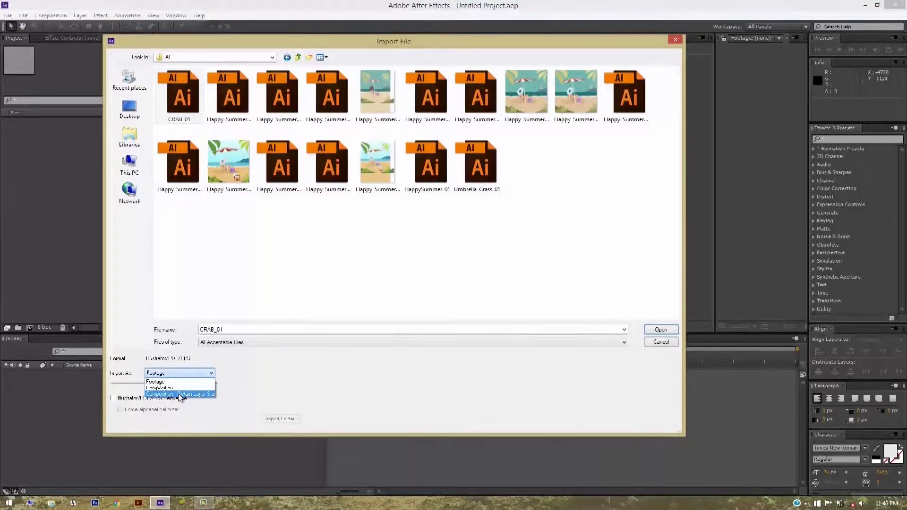
left_click(180, 397)
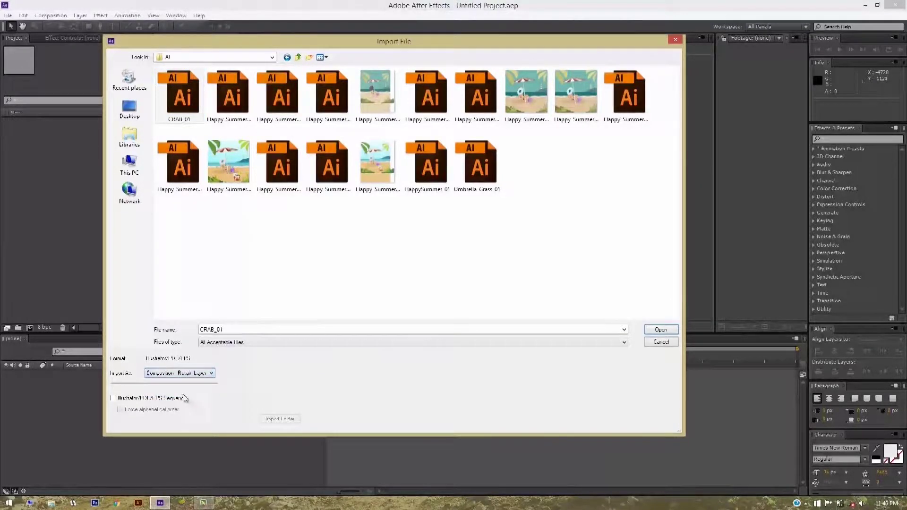
left_click(664, 329)
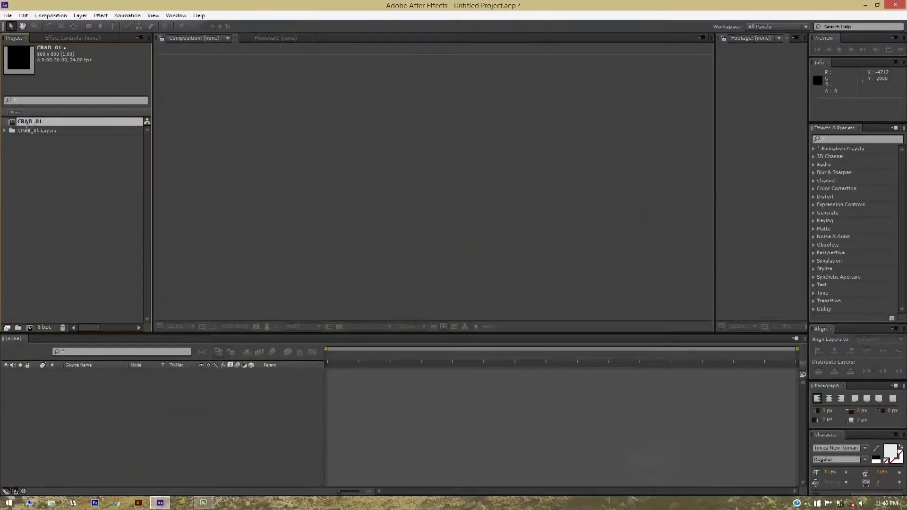
double_click(26, 121)
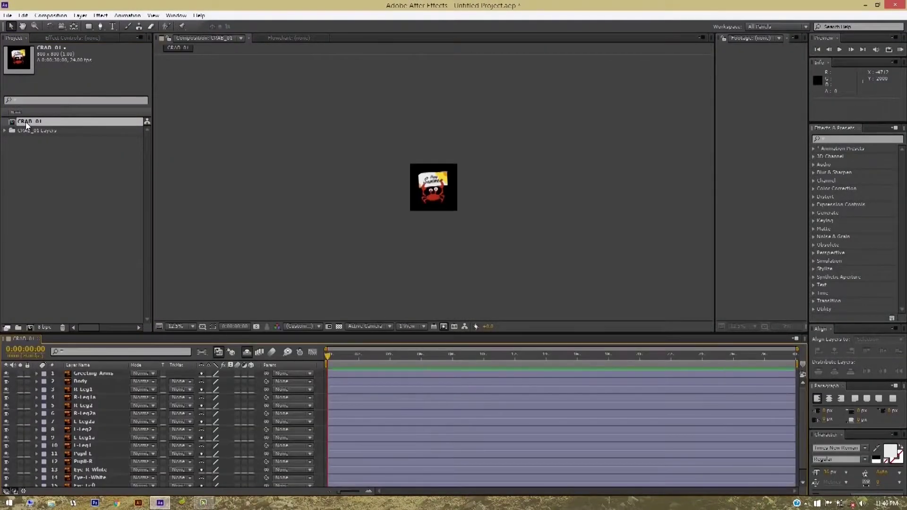
scroll(437, 214, "up", 4)
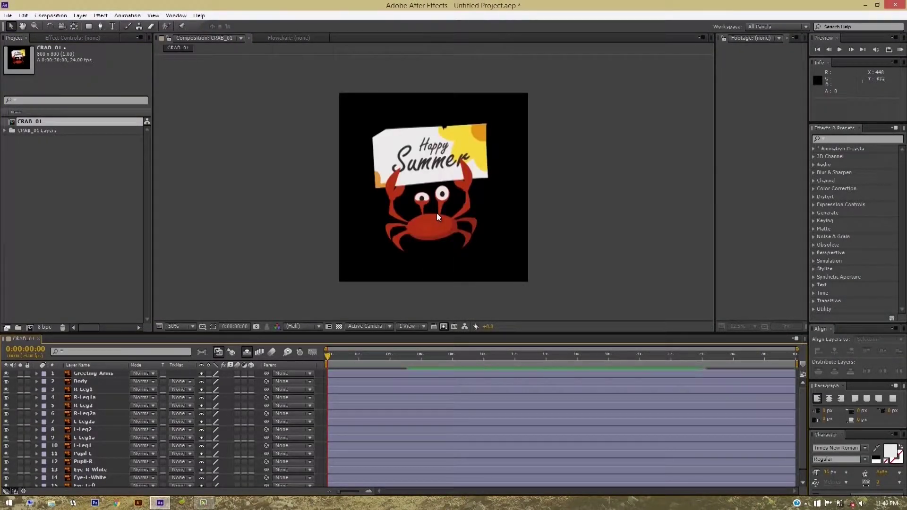
scroll(437, 214, "up", 2)
left_click(397, 248)
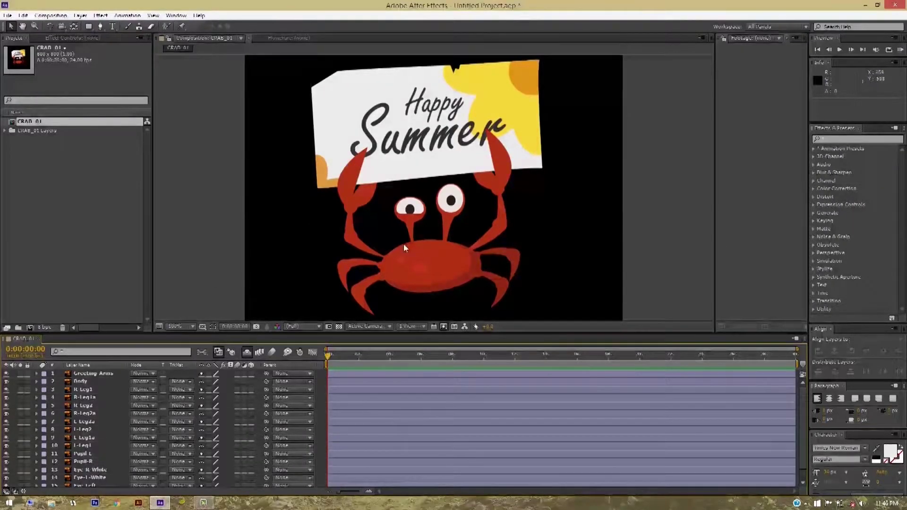
scroll(390, 242, "down", 2)
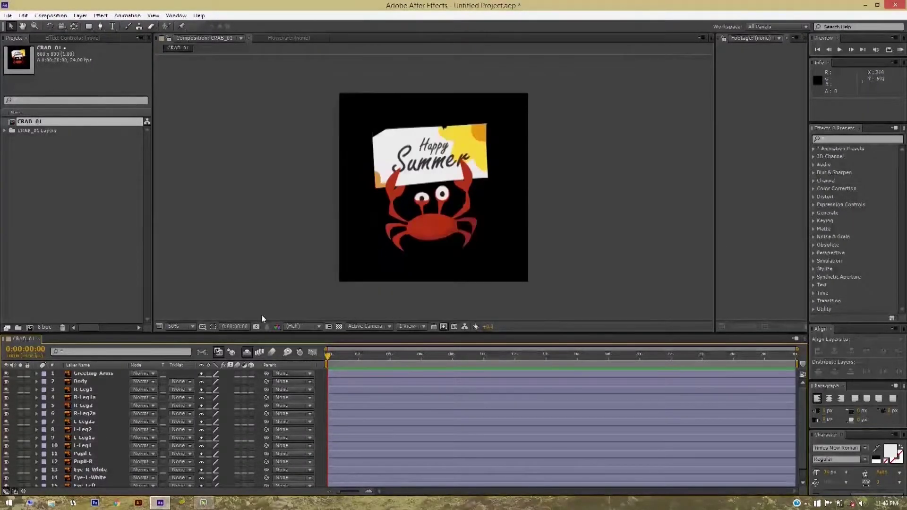
left_click(84, 373)
scroll(101, 429, "down", 1)
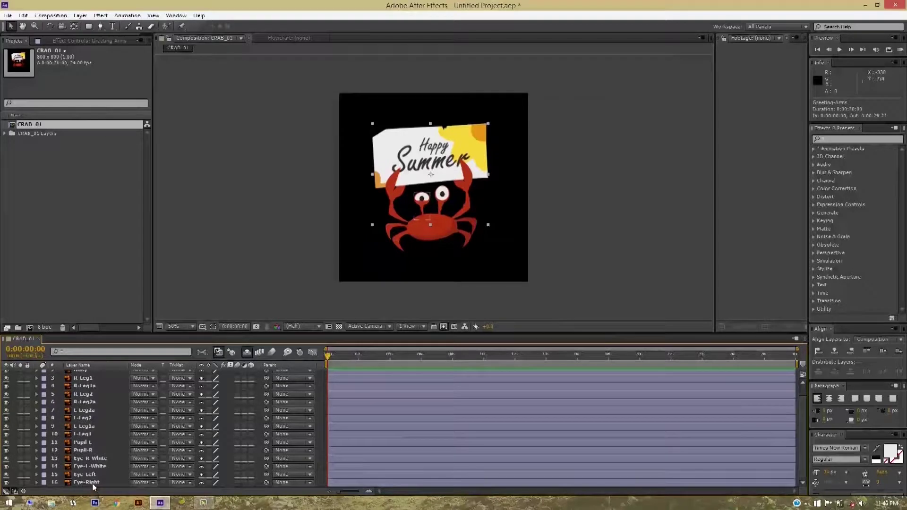
left_click(92, 483, "shift")
scroll(124, 422, "up", 1)
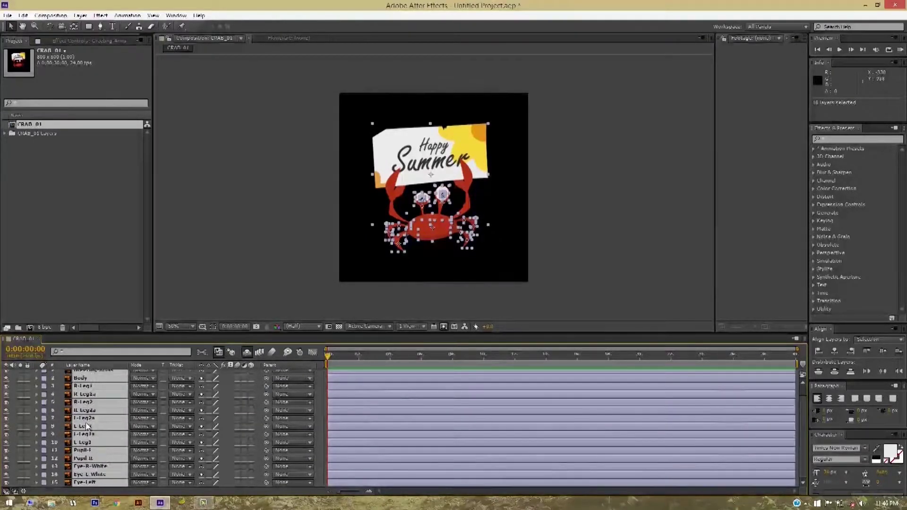
scroll(81, 376, "up", 1)
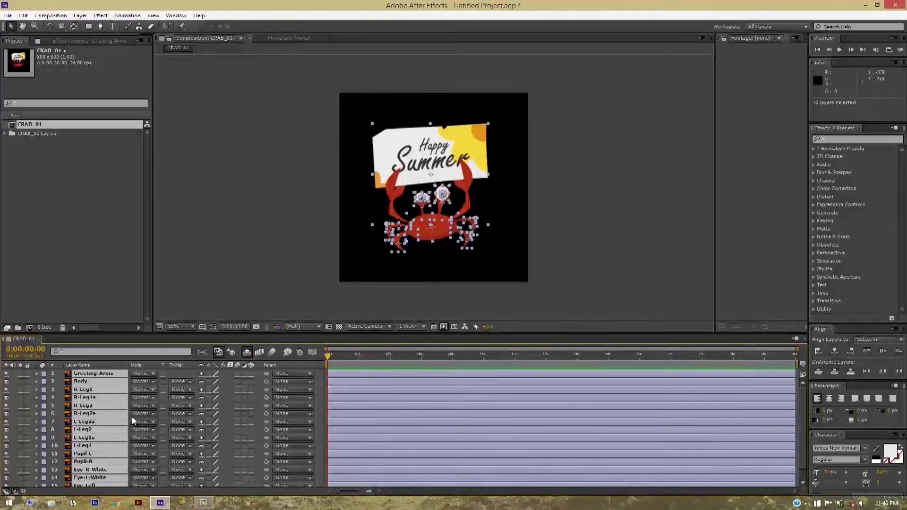
left_click(134, 420)
left_click(92, 421)
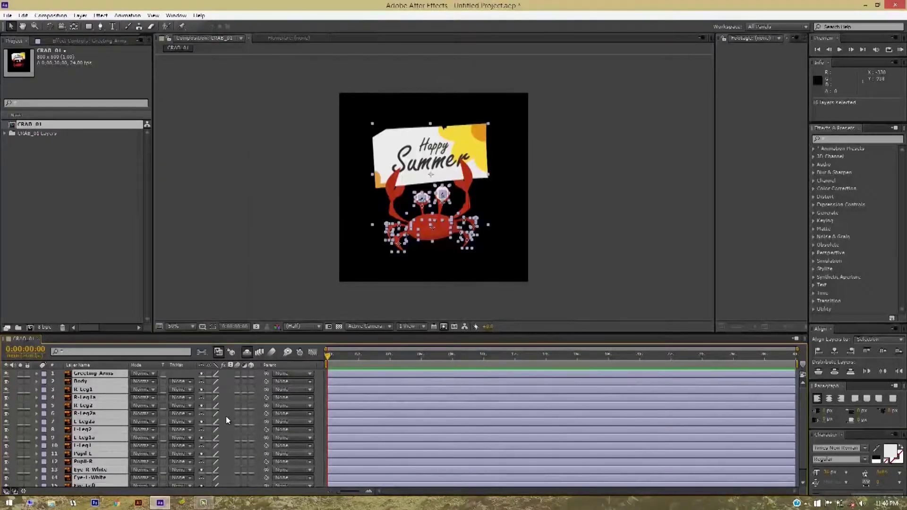
key("ctrl+shift+a")
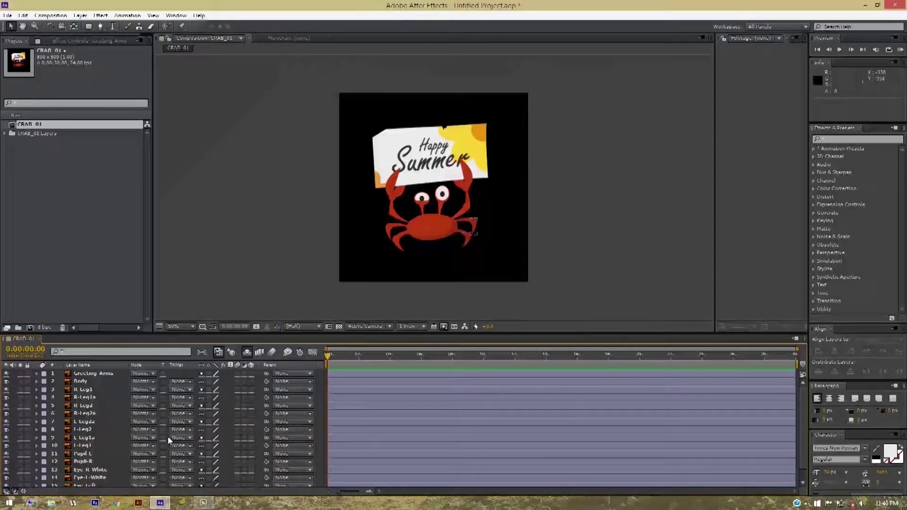
key("slash")
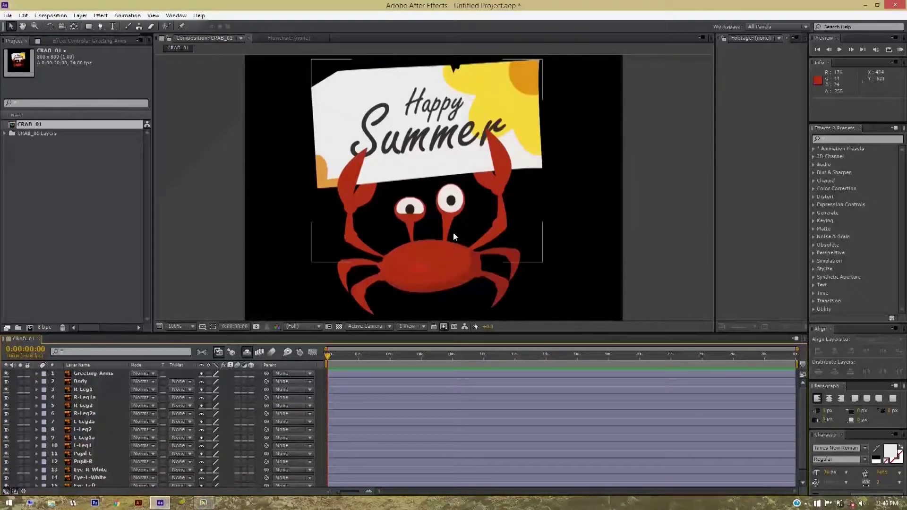
left_click_drag(472, 239, 484, 216)
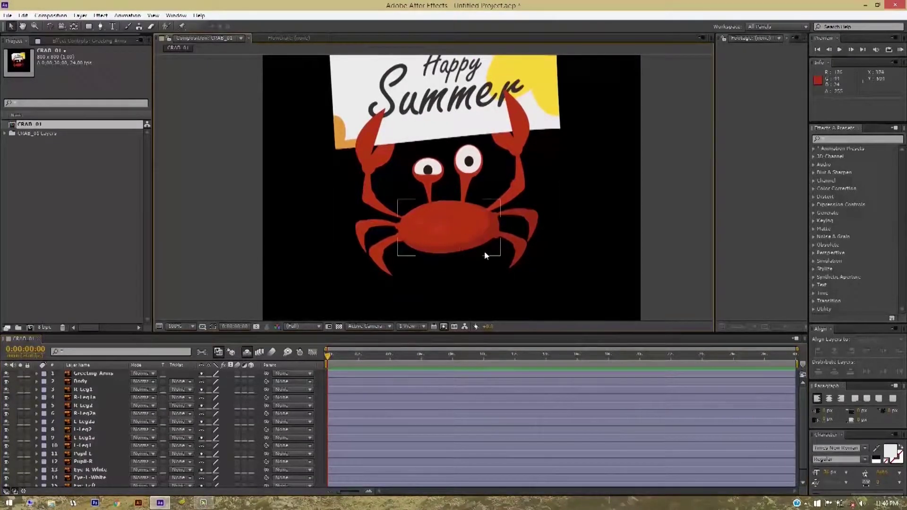
left_click(496, 302)
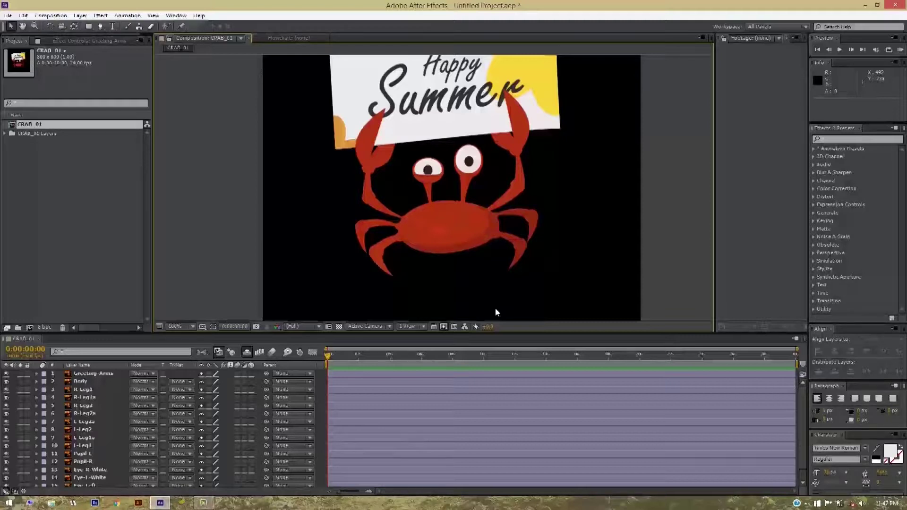
left_click(93, 381)
left_click(6, 374)
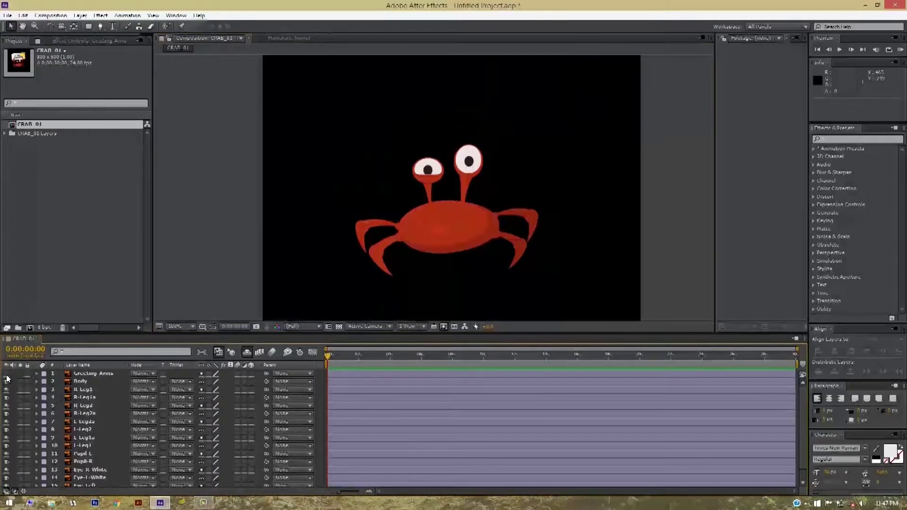
left_click(6, 374)
left_click(6, 374)
left_click(7, 374)
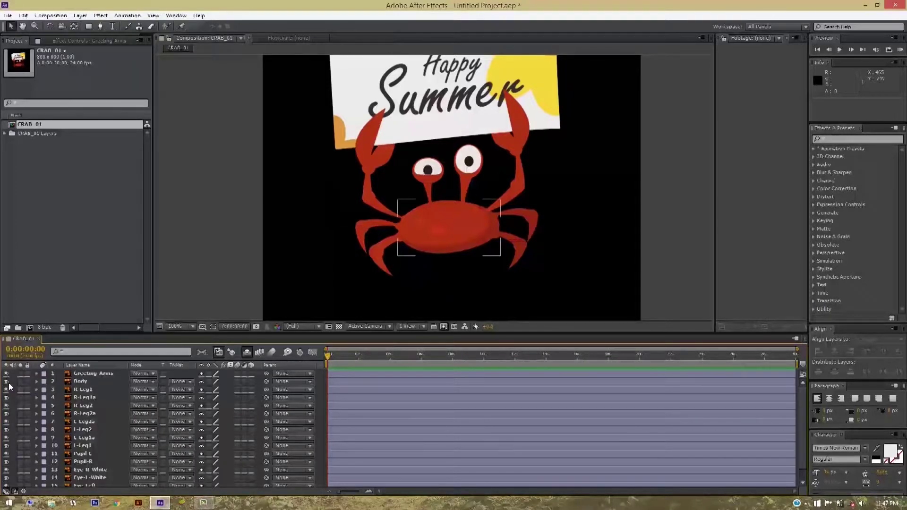
left_click(7, 381)
left_click(7, 382)
left_click(6, 382)
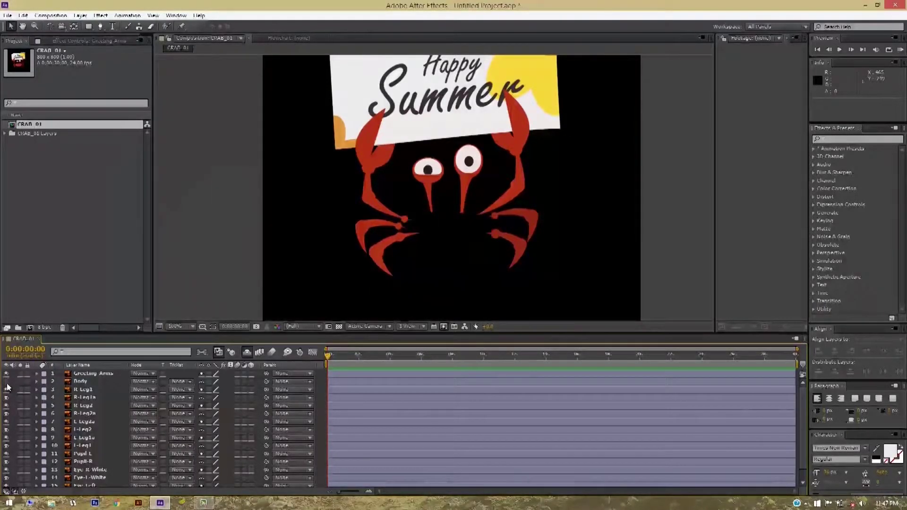
left_click(7, 382)
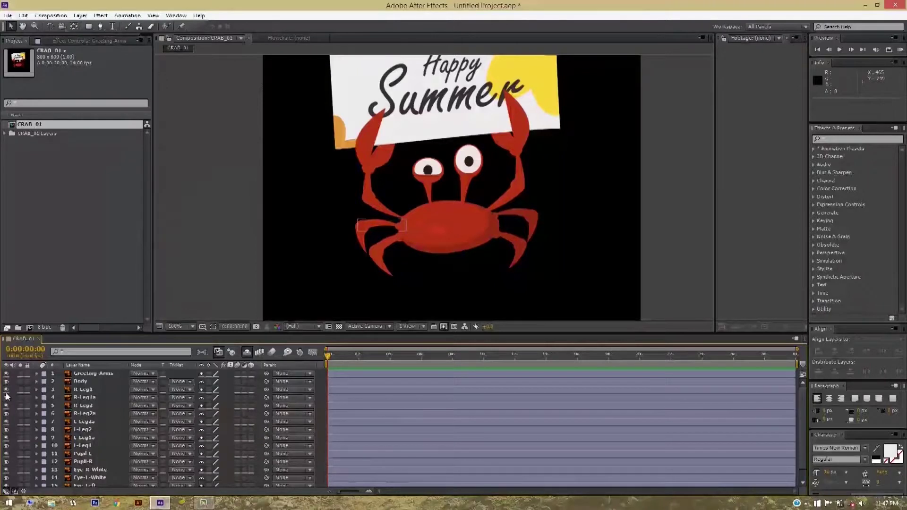
left_click(6, 397)
left_click(7, 397)
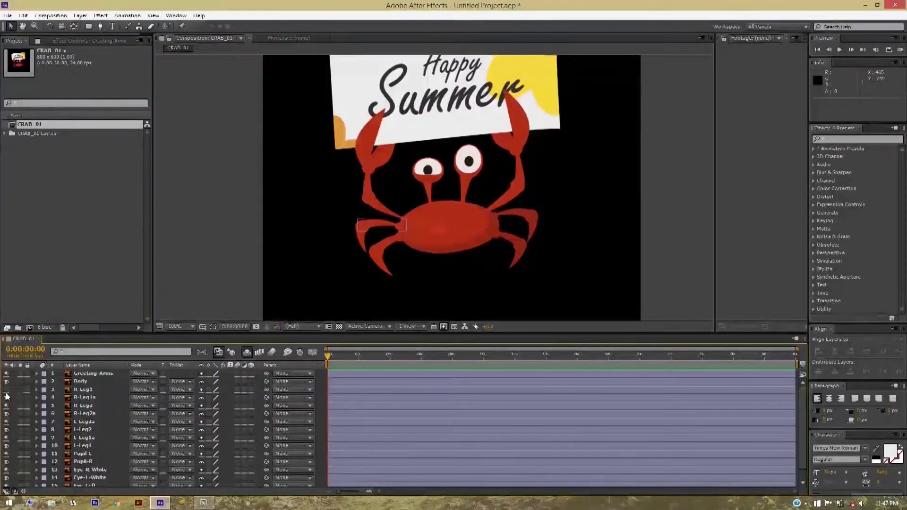
left_click(7, 397)
left_click(6, 397)
left_click(6, 397)
left_click(6, 398)
left_click(6, 404)
left_click(7, 403)
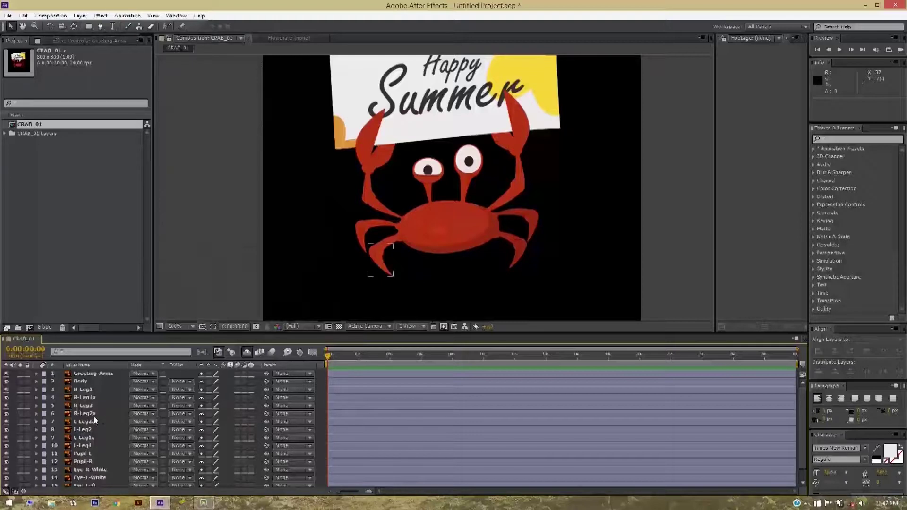
Select L Leg1a, zoom the viewer to 400% on that leg, and reveal its Rotation property
left_click(77, 389)
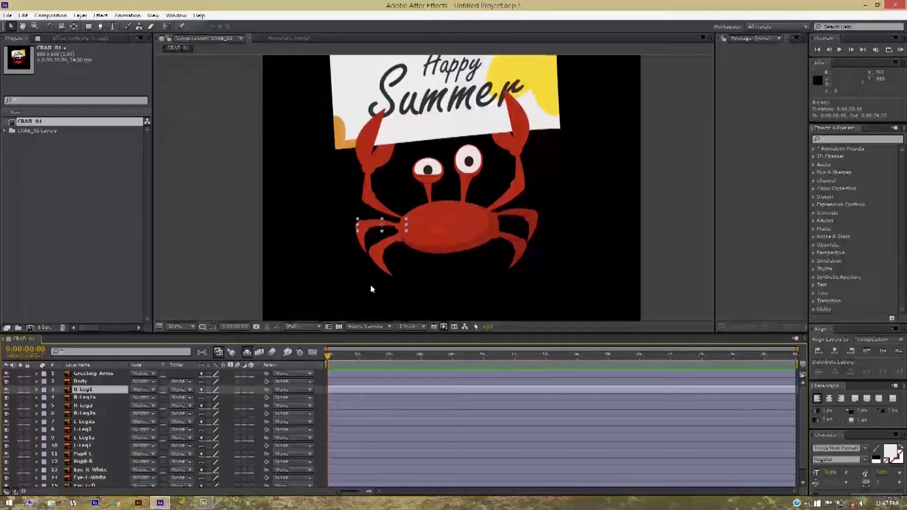
key("period")
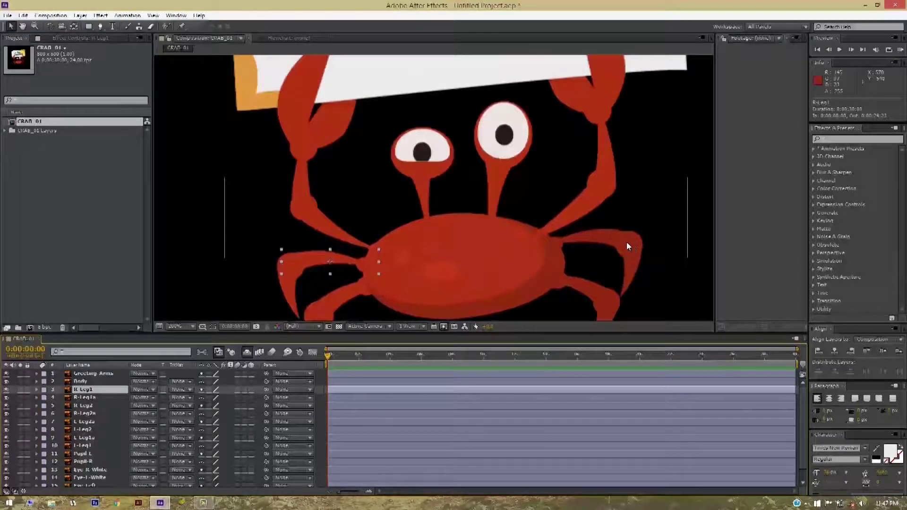
left_click(633, 246)
left_click(631, 270)
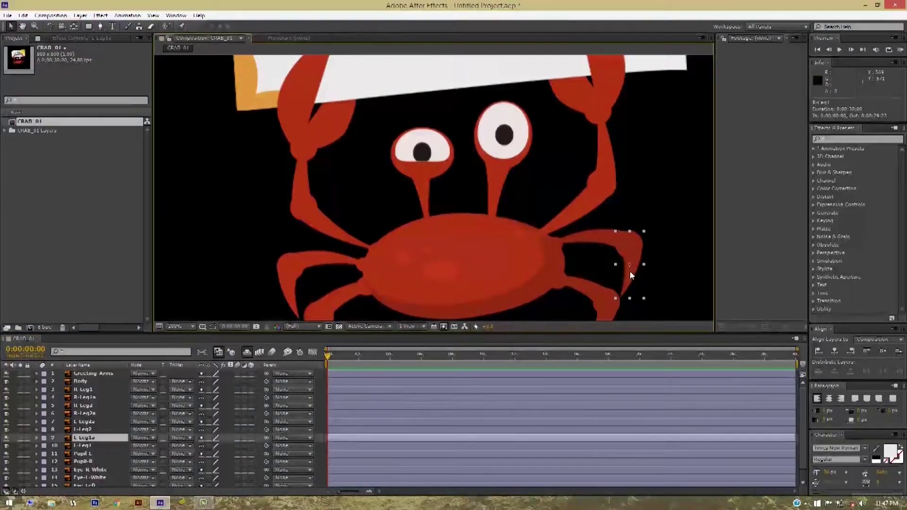
key("h")
left_click_drag(518, 247, 399, 197)
key("period")
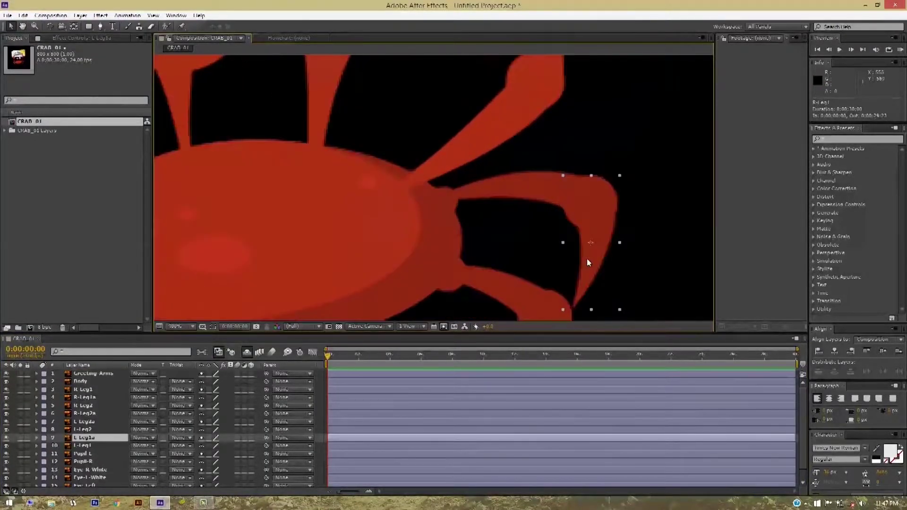
left_click_drag(589, 242, 563, 221)
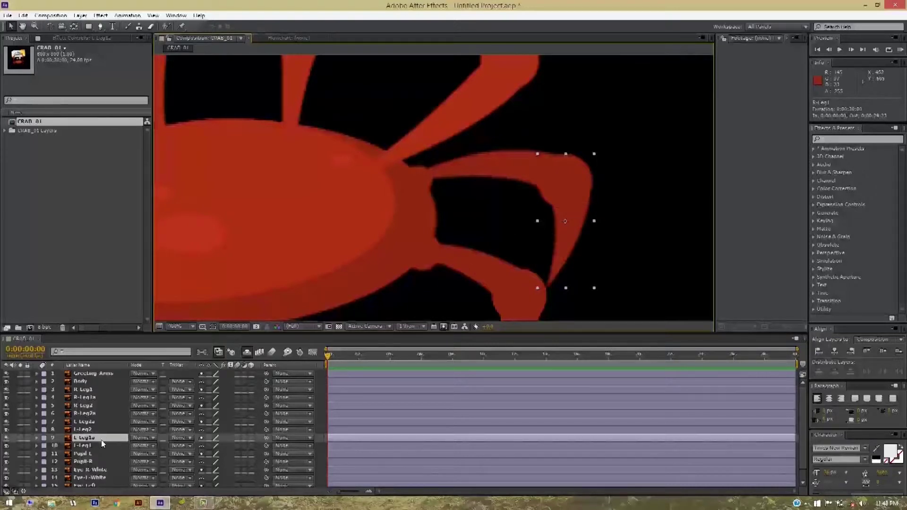
key("r")
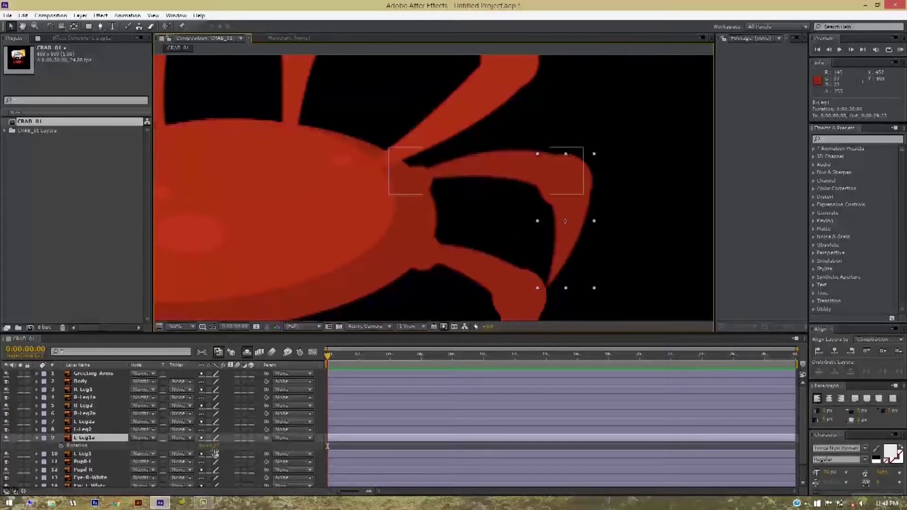
left_click_drag(215, 451, 571, 324)
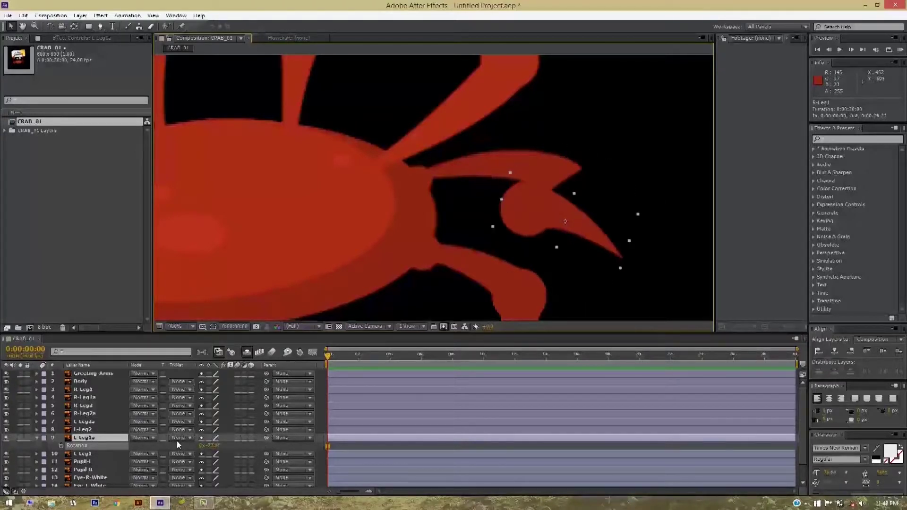
key("ctrl+z")
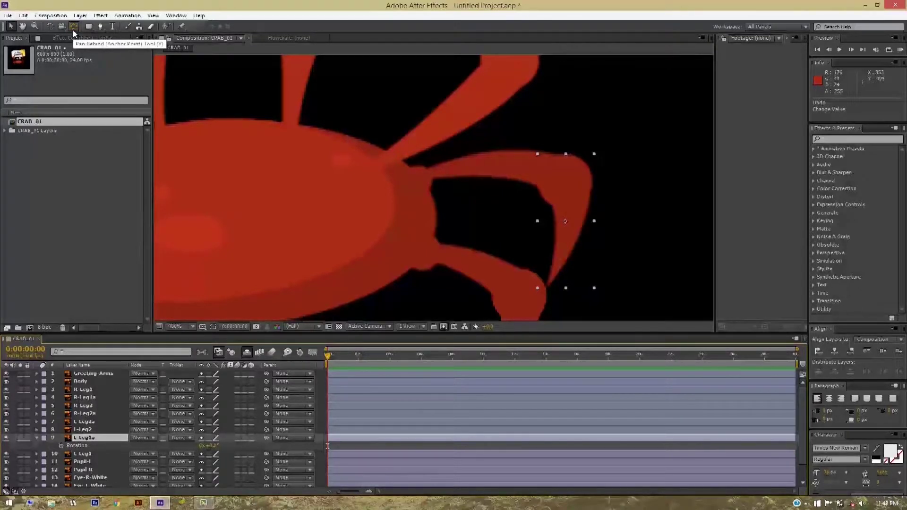
Drag L Leg1a's anchor point up to its joint and test-rotate it, undoing the test
left_click(73, 30)
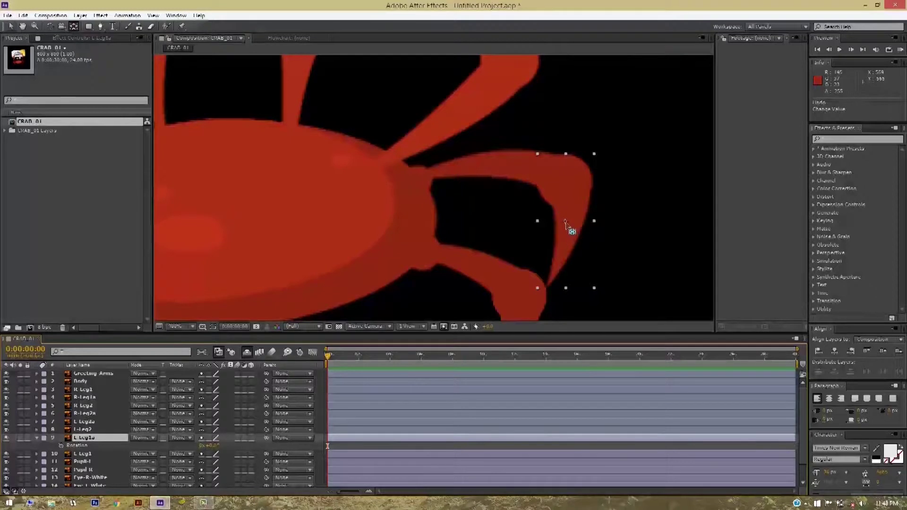
left_click_drag(566, 221, 568, 190)
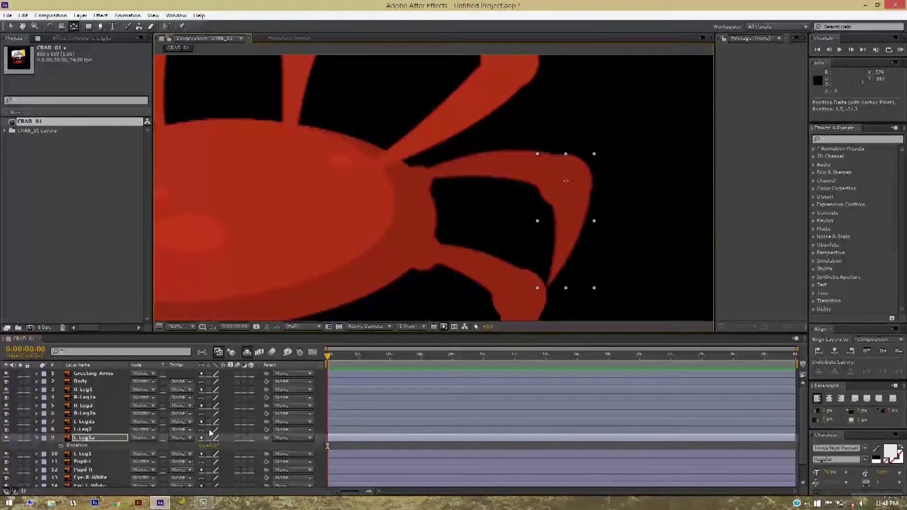
mouse_move(216, 449)
left_mouse_down()
mouse_move(197, 448)
mouse_move(189, 433)
left_mouse_up()
key("ctrl+z")
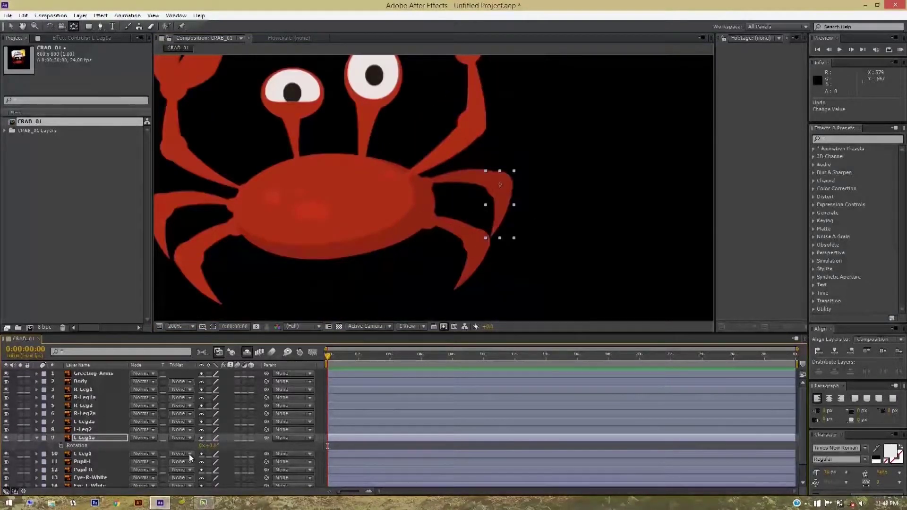
mouse_move(213, 445)
left_mouse_down()
mouse_move(227, 441)
mouse_move(213, 445)
left_mouse_up()
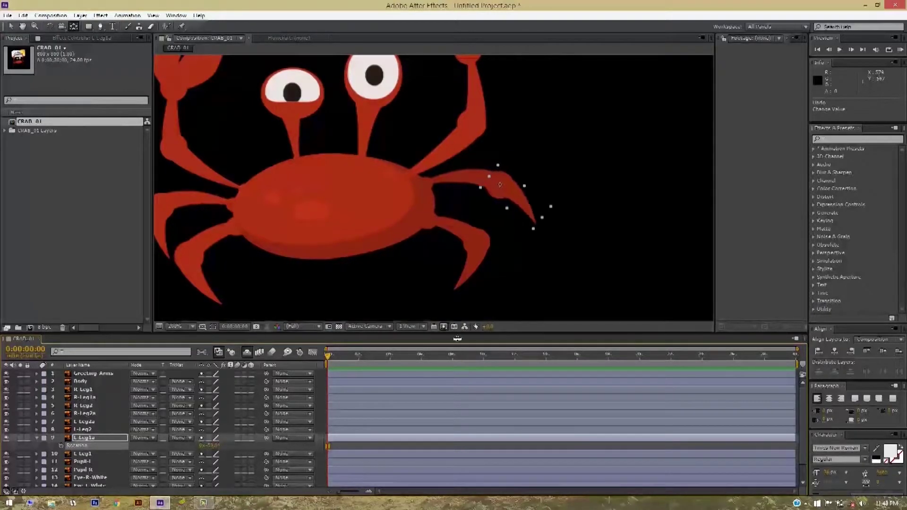
left_click(457, 188)
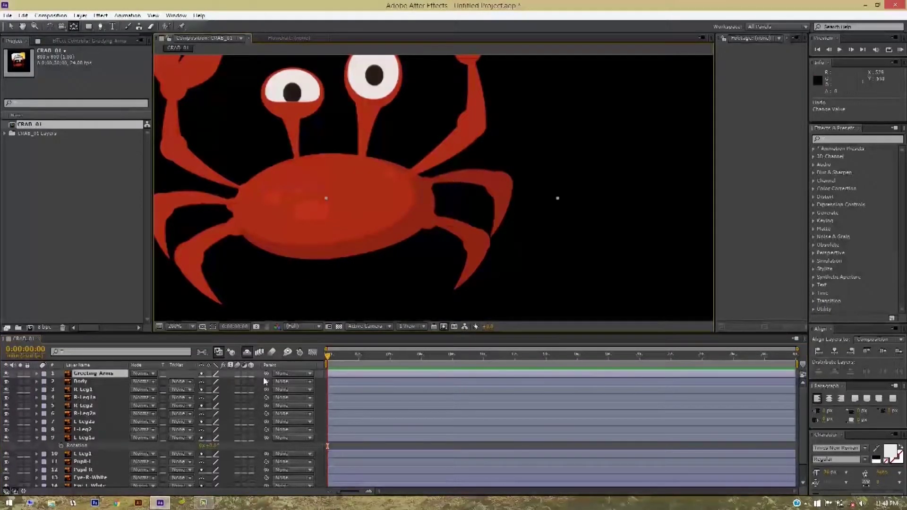
Reveal L Leg1's Rotation and test-scrub it, then undo the rotation
left_click(87, 437)
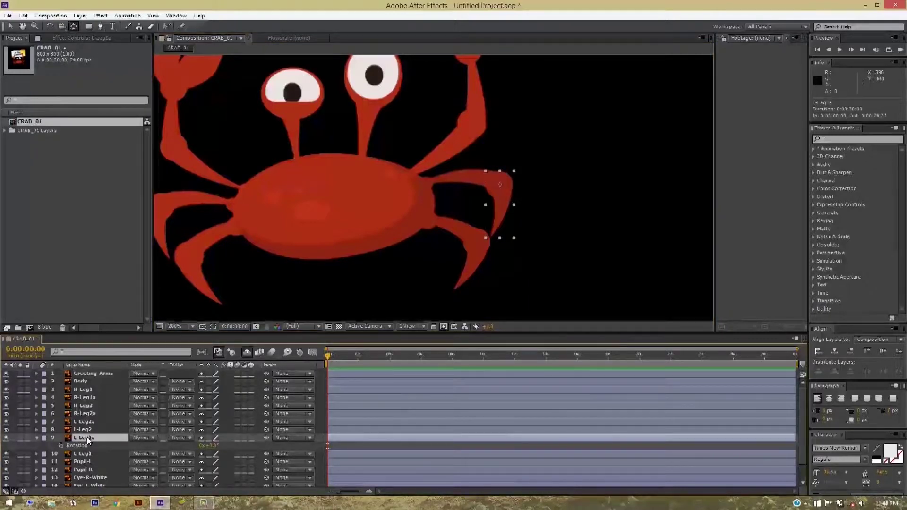
left_click(90, 455)
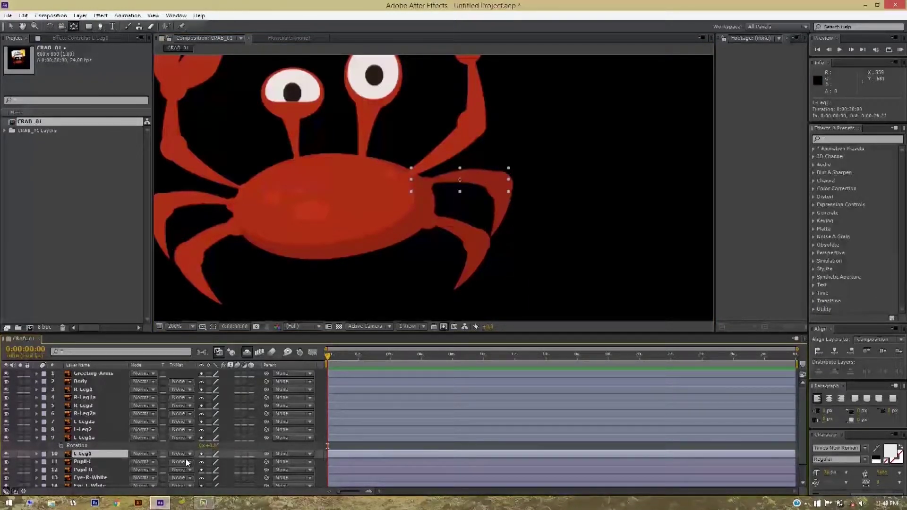
key("r")
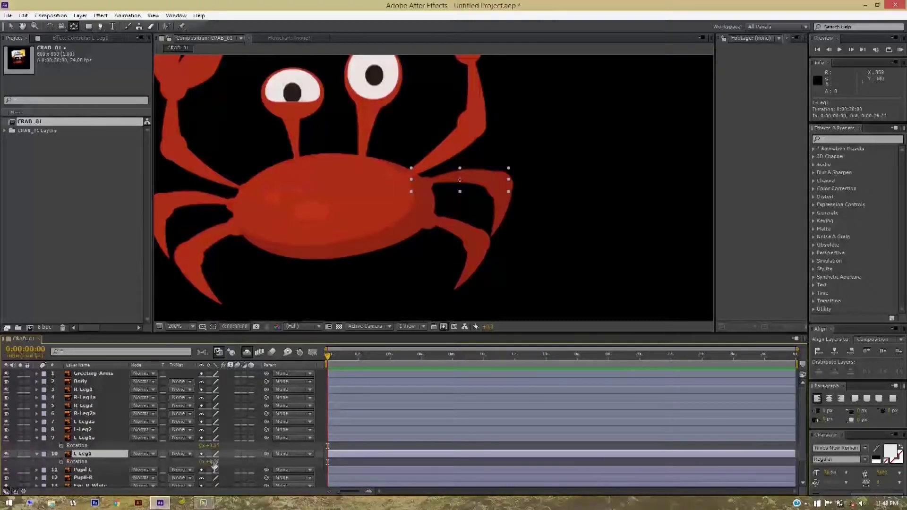
left_click_drag(222, 461, 163, 446)
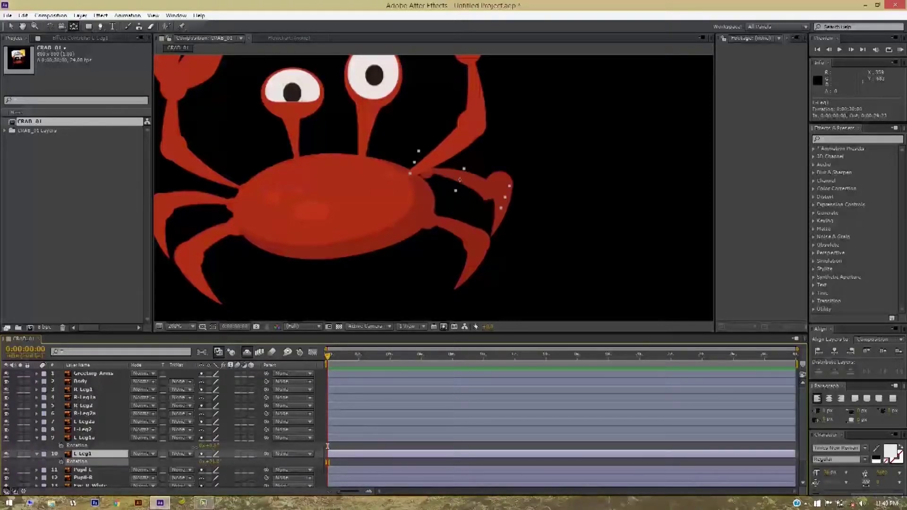
key("ctrl+z")
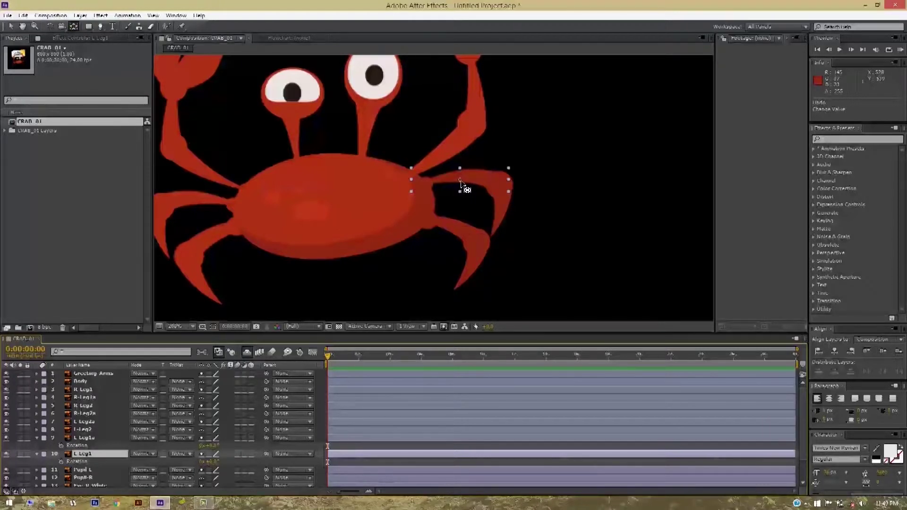
Drag L Leg1's anchor point onto the body joint and test-swing it, then undo
left_click_drag(460, 180, 435, 184)
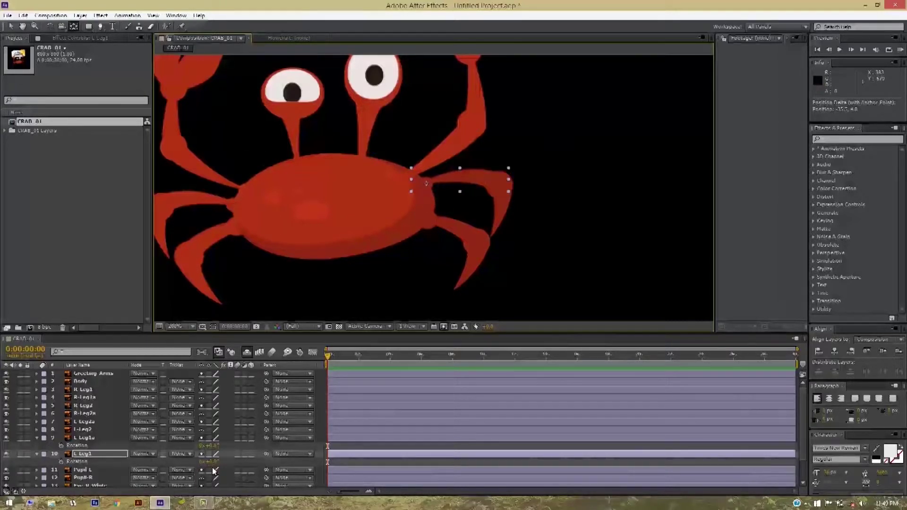
left_click_drag(213, 462, 176, 451)
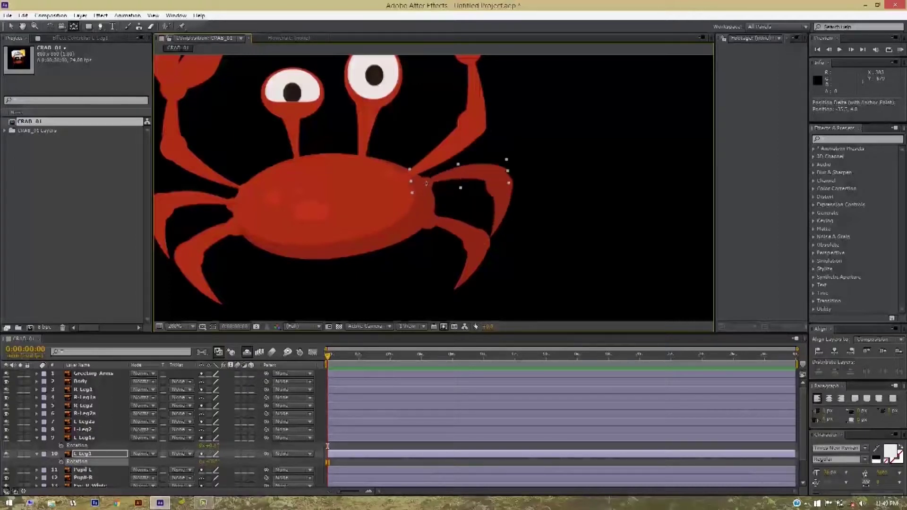
key("ctrl+z")
key("ctrl+z")
key("ctrl+z")
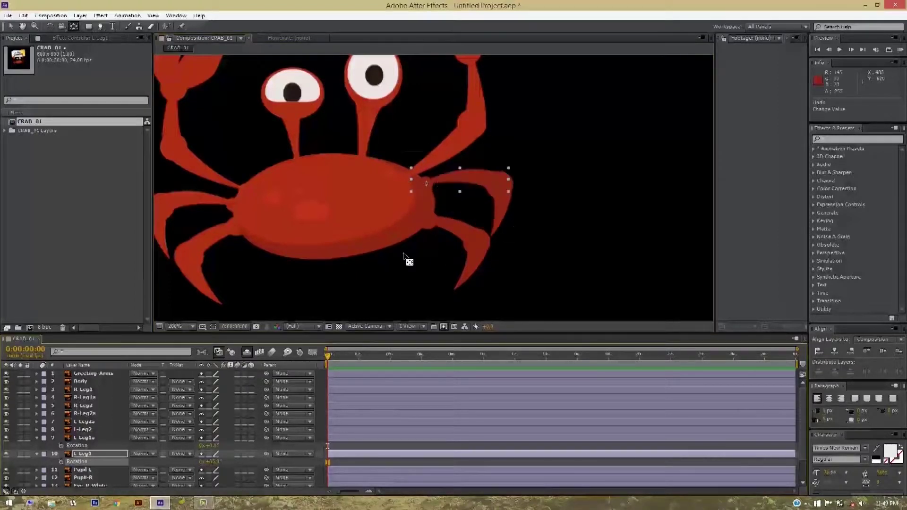
Zoom in and nudge L Leg1's anchor onto the joint, test-swing it, then restore 0° rotation
scroll(445, 234, "up", 1)
scroll(461, 232, "up", 1)
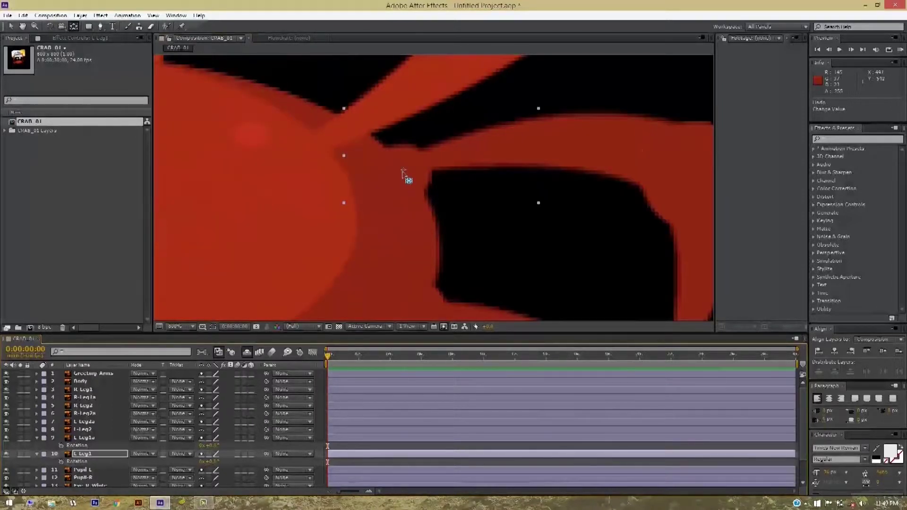
left_click_drag(404, 170, 402, 178)
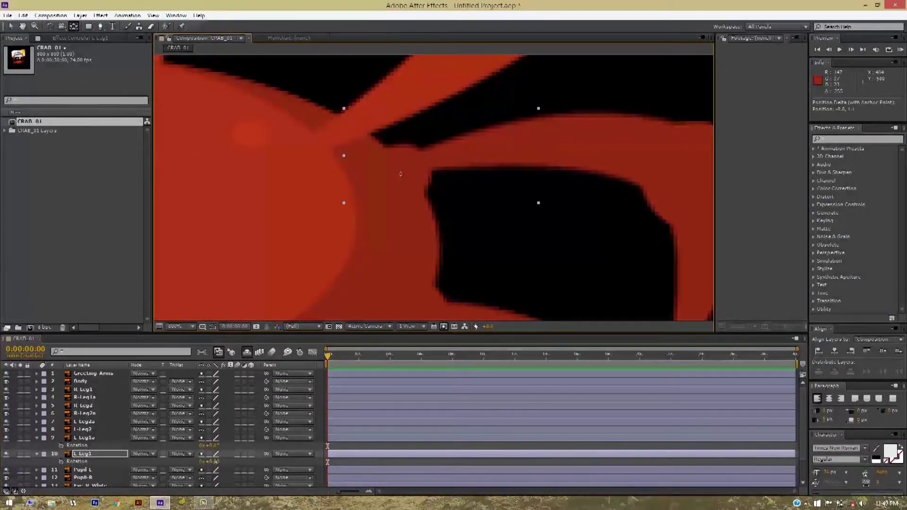
left_click_drag(215, 462, 186, 450)
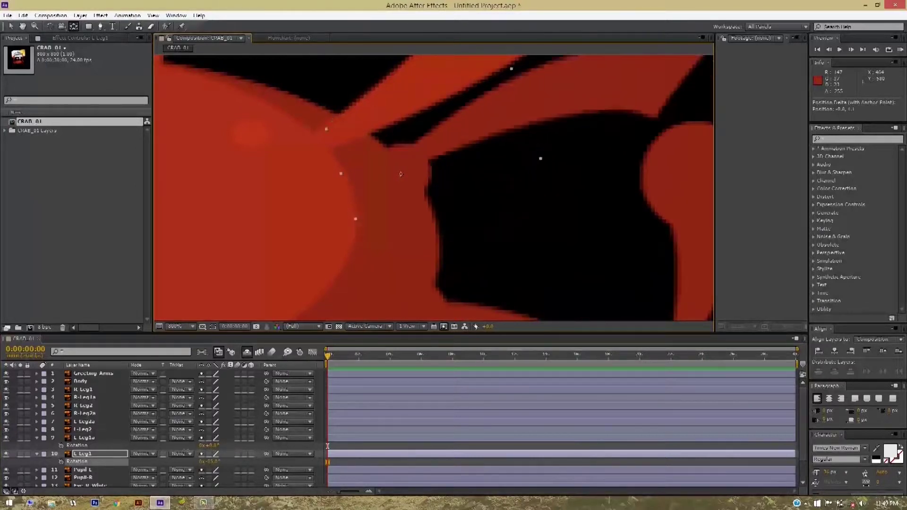
left_click_drag(327, 446, 327, 446)
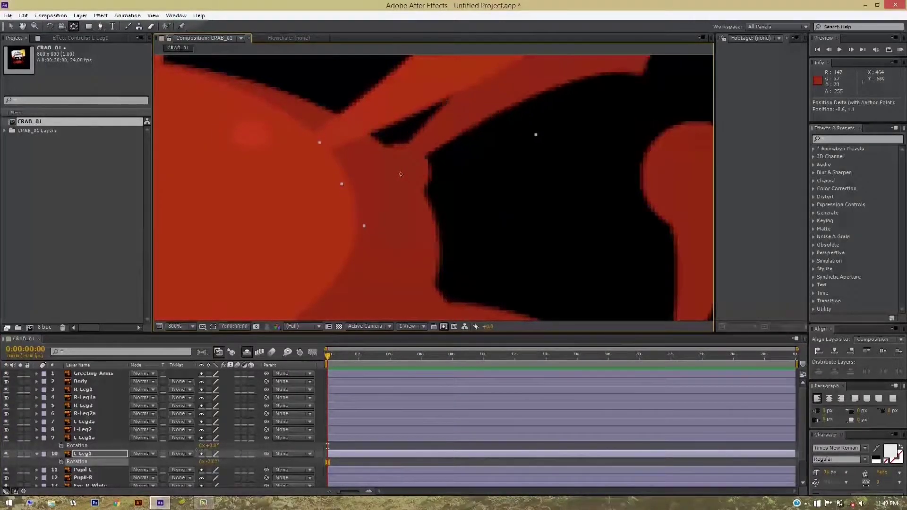
left_click_drag(327, 445, 513, 282)
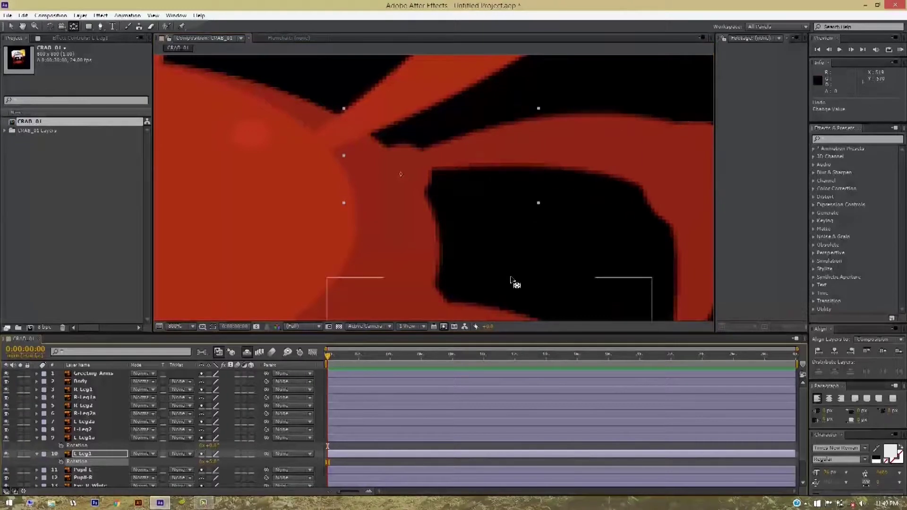
key("comma")
key("comma")
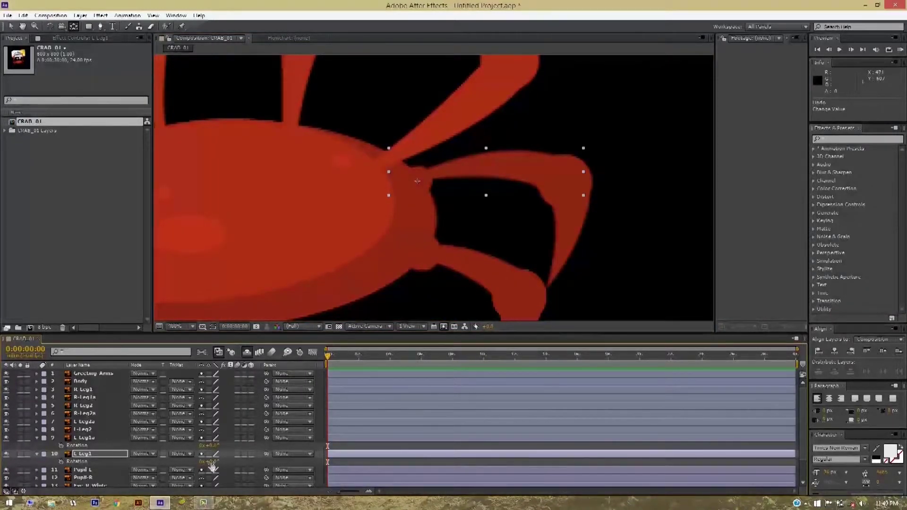
left_click_drag(213, 467, 206, 456)
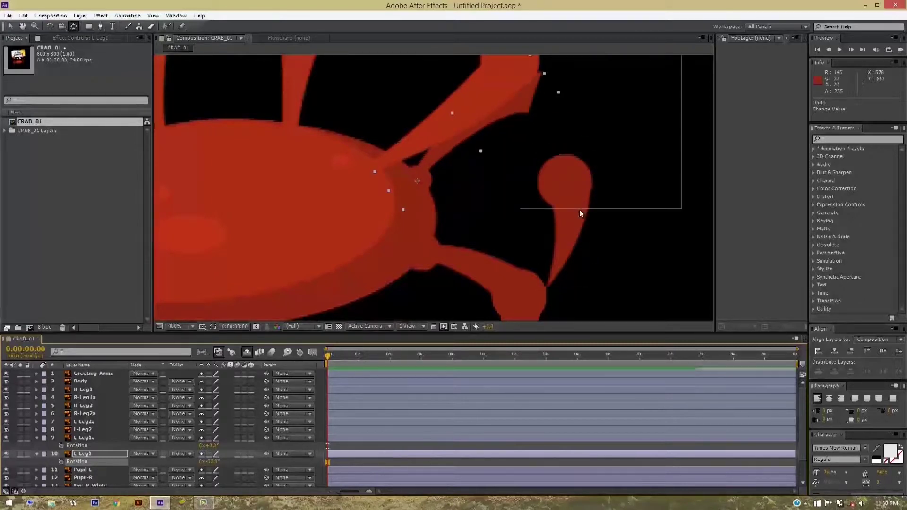
key("ctrl+z")
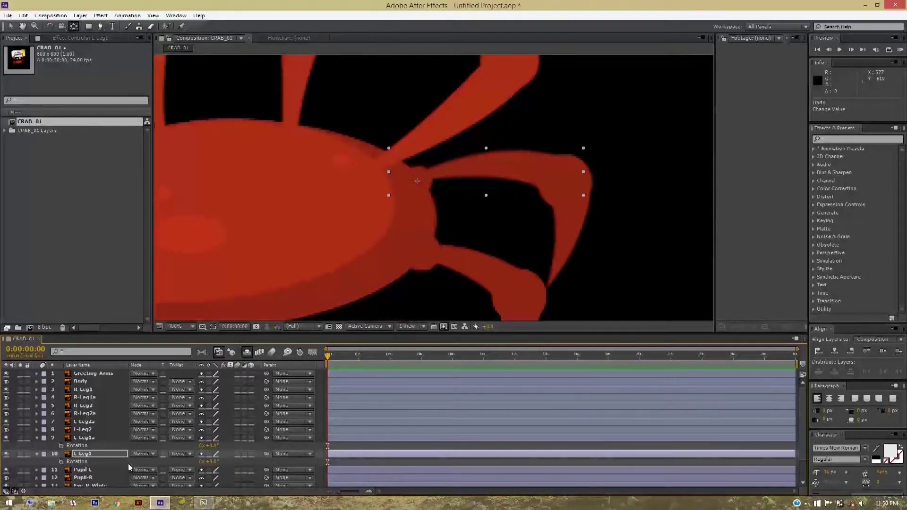
With the Selection tool, pick-whip L Leg1a's Parent onto the L Leg1 layer
left_click(542, 225)
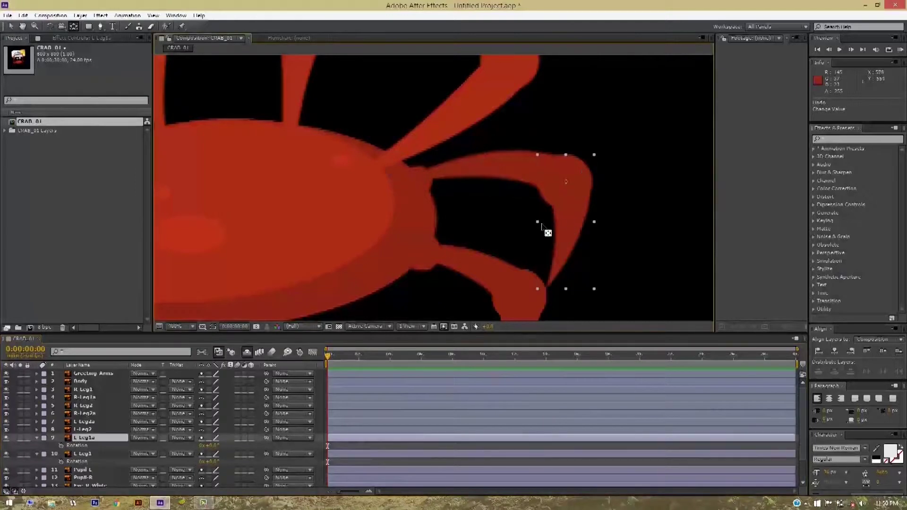
key("v")
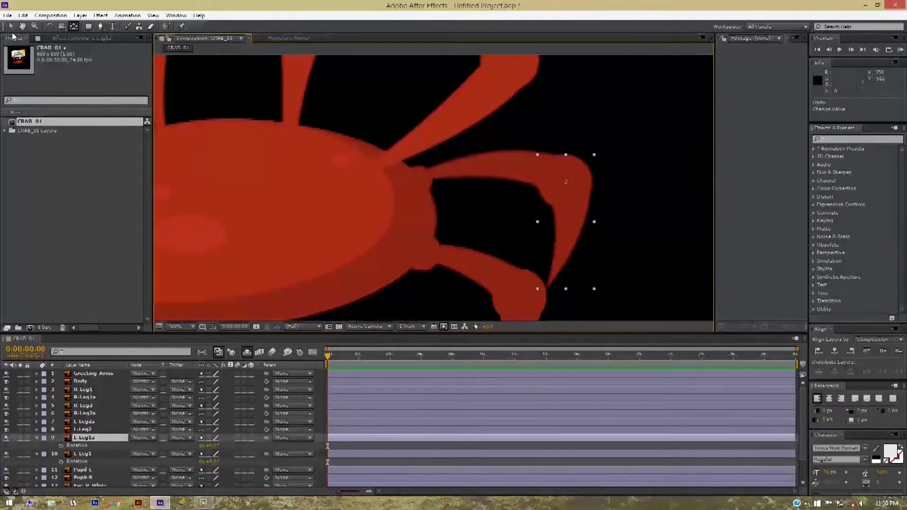
left_click(498, 166)
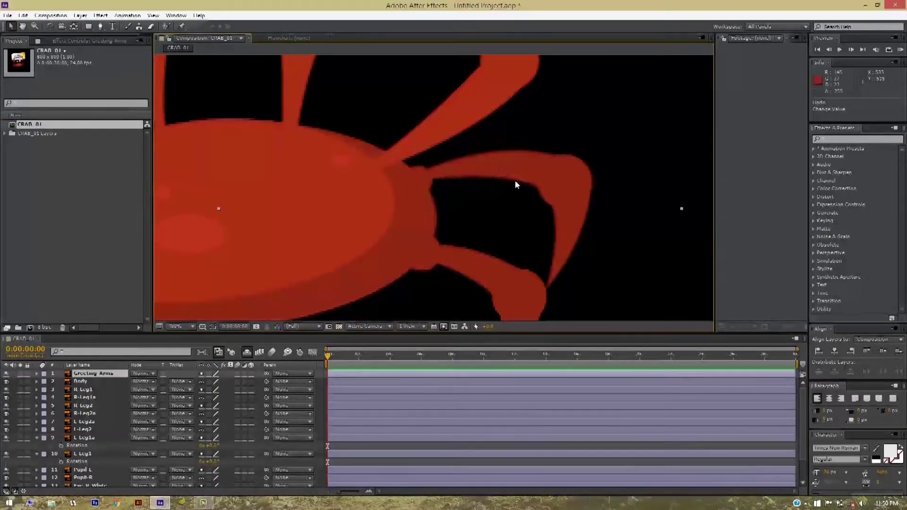
left_click(95, 455)
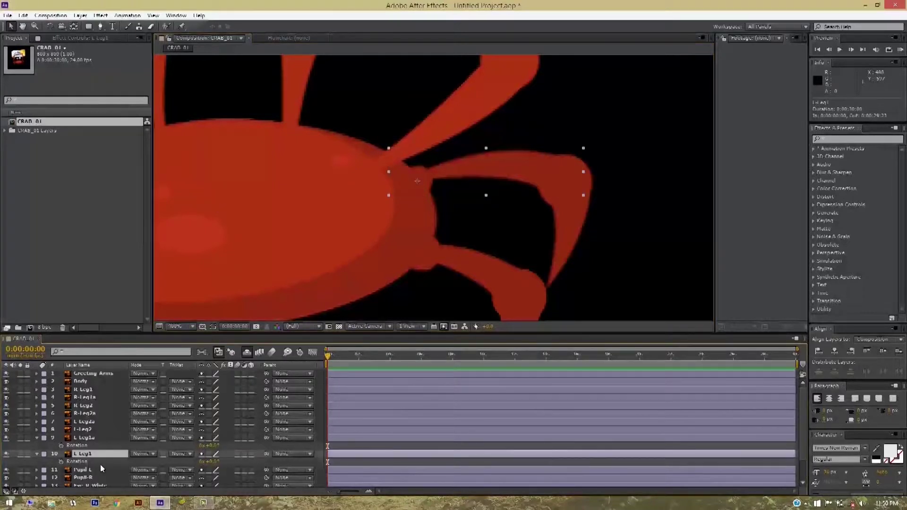
left_click(92, 437)
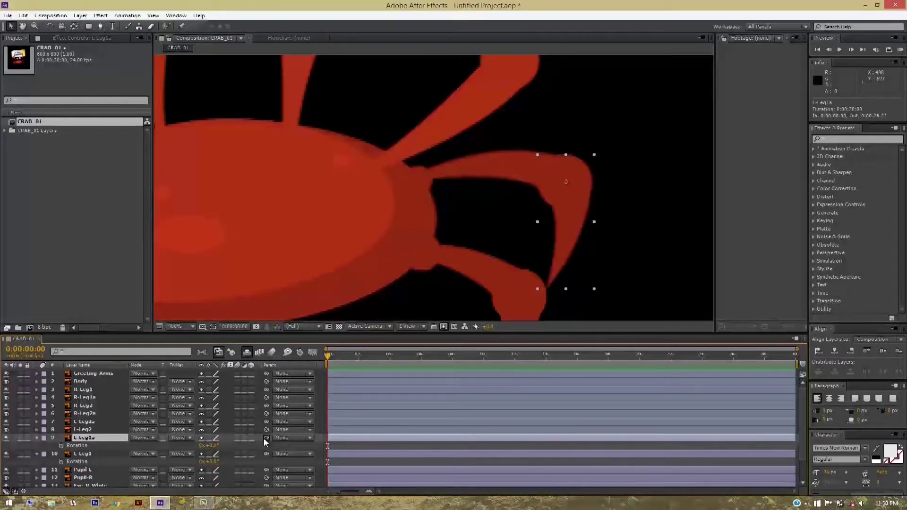
mouse_move(191, 450)
left_mouse_down()
mouse_move(157, 452)
mouse_move(260, 439)
left_mouse_up()
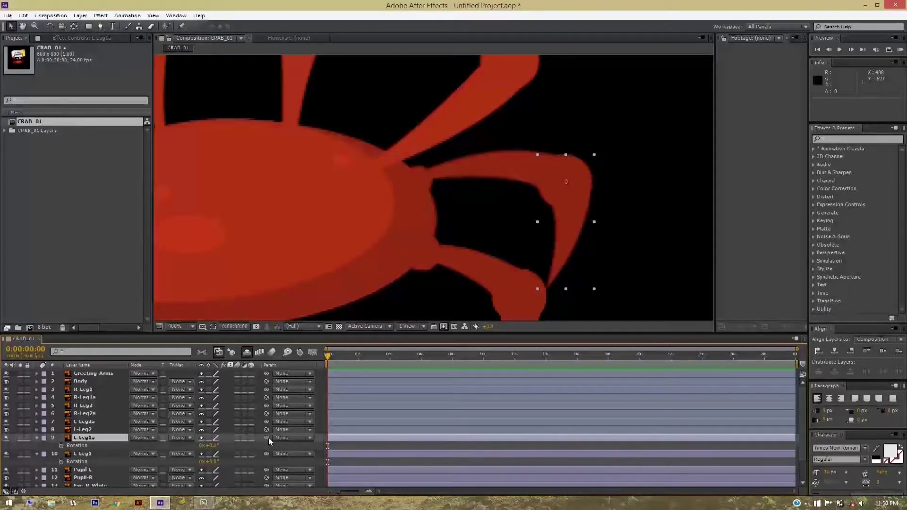
left_click_drag(174, 454, 106, 455)
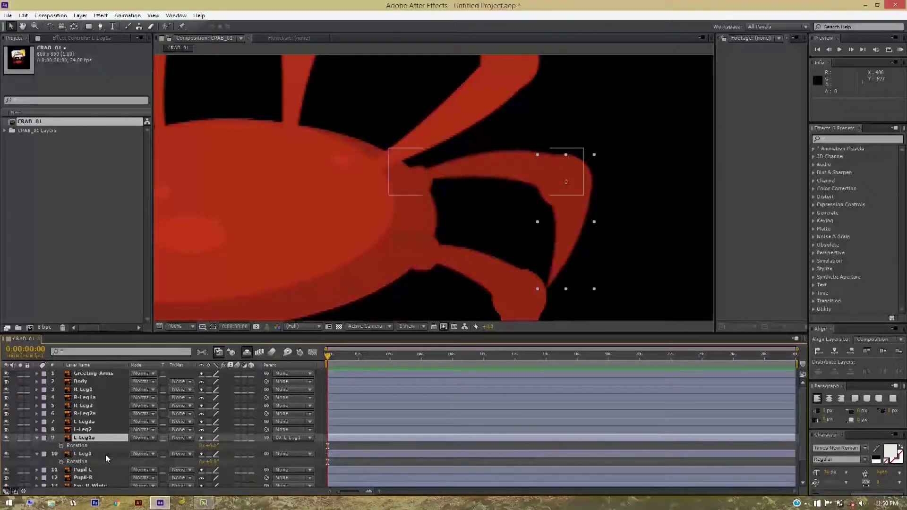
left_click(92, 439)
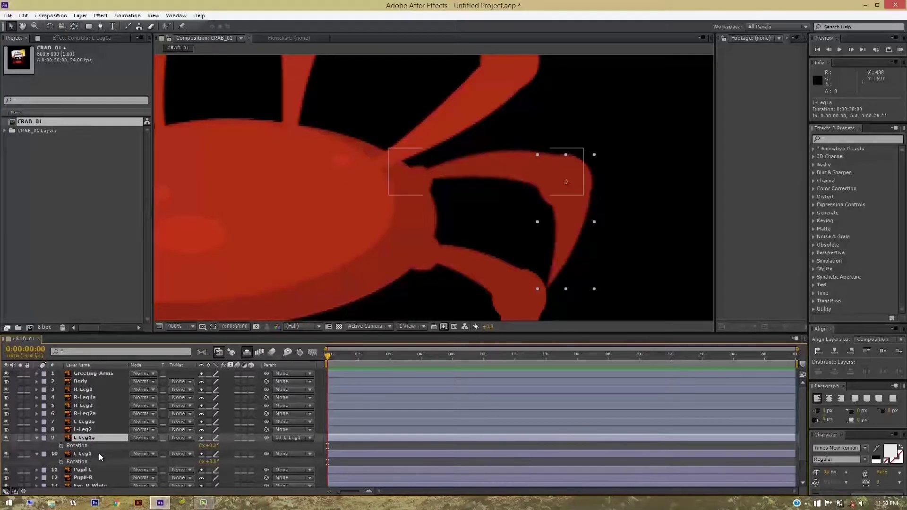
left_click(100, 454)
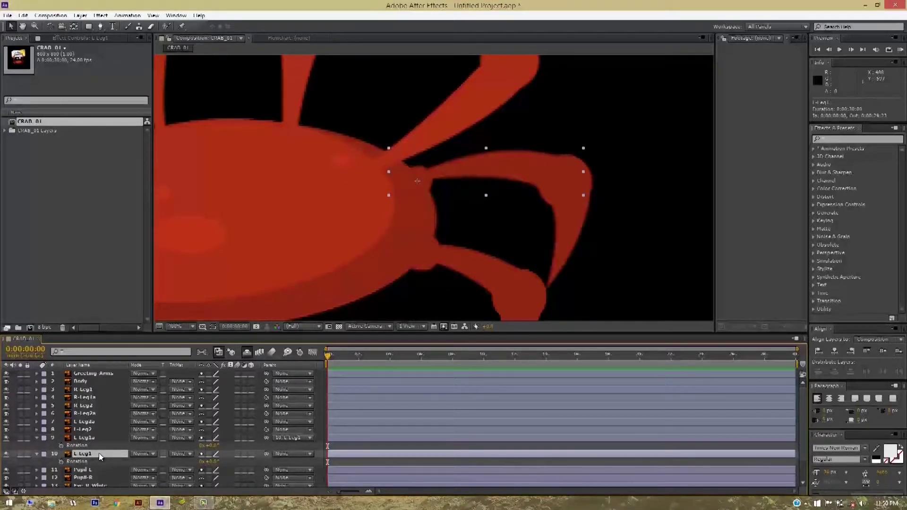
Rotate L Leg1 to confirm the L Leg1a claw follows, then undo the rotation
mouse_move(213, 465)
left_mouse_down()
mouse_move(188, 455)
mouse_move(202, 455)
left_mouse_up()
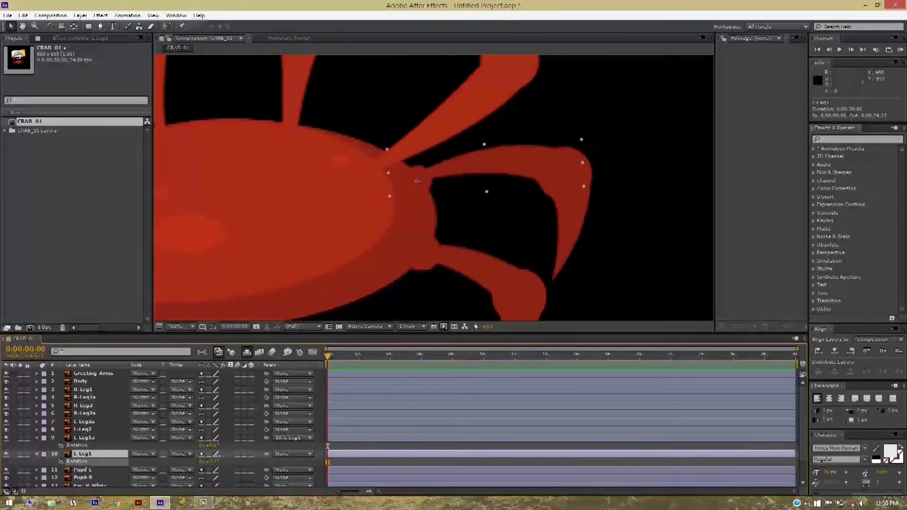
key("ctrl+z")
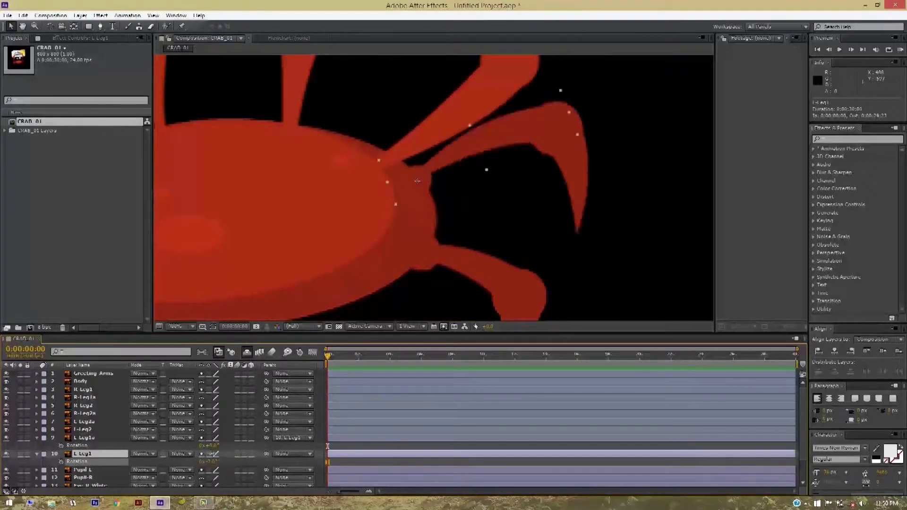
key("ctrl+z")
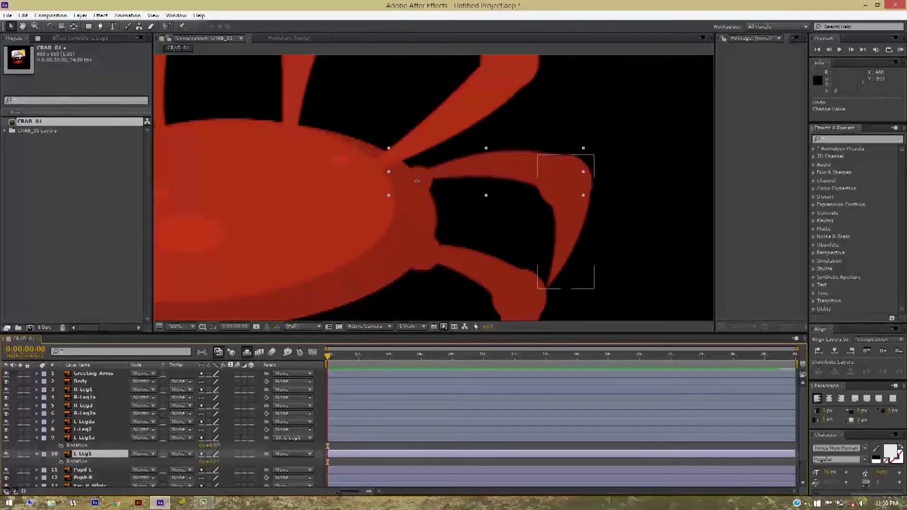
mouse_move(213, 446)
left_mouse_down()
mouse_move(238, 446)
mouse_move(212, 446)
left_mouse_up()
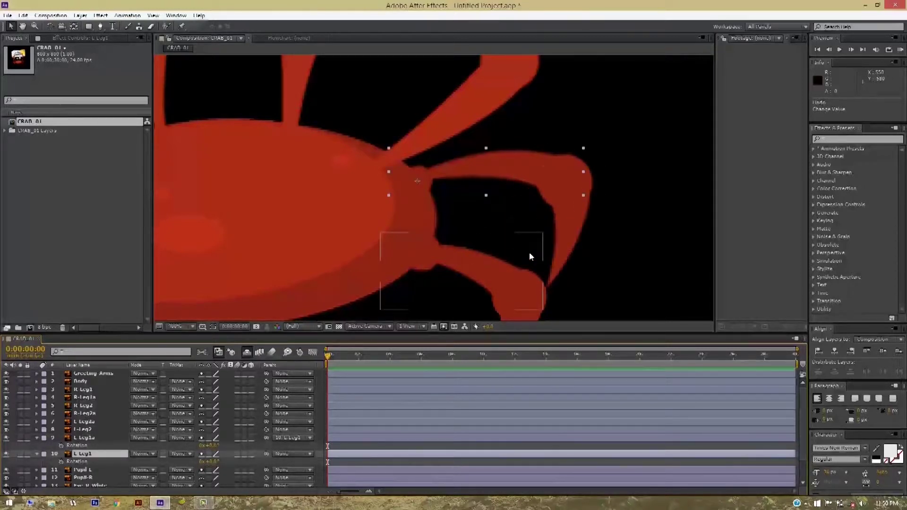
Zoom and pan to the crab's other side and select R-Leg2a with the Pan Behind tool
key("comma")
key("h")
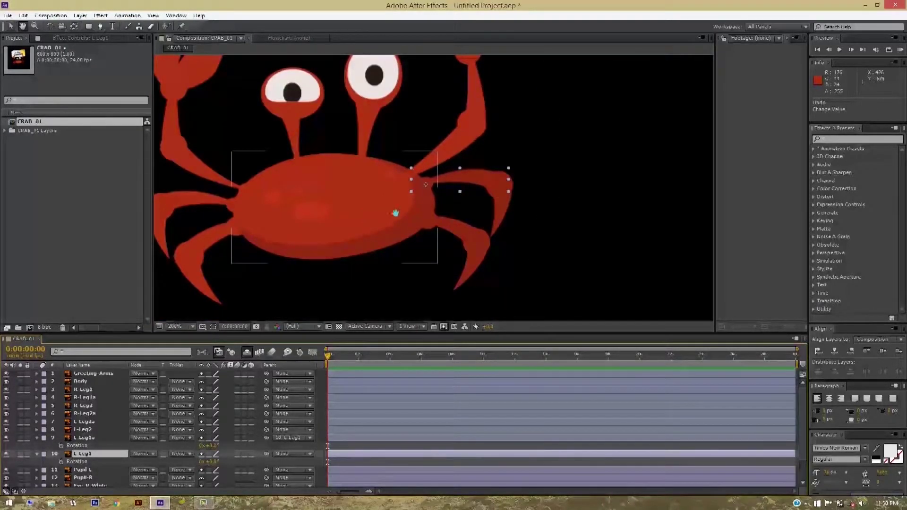
left_click_drag(395, 213, 441, 208)
key("v")
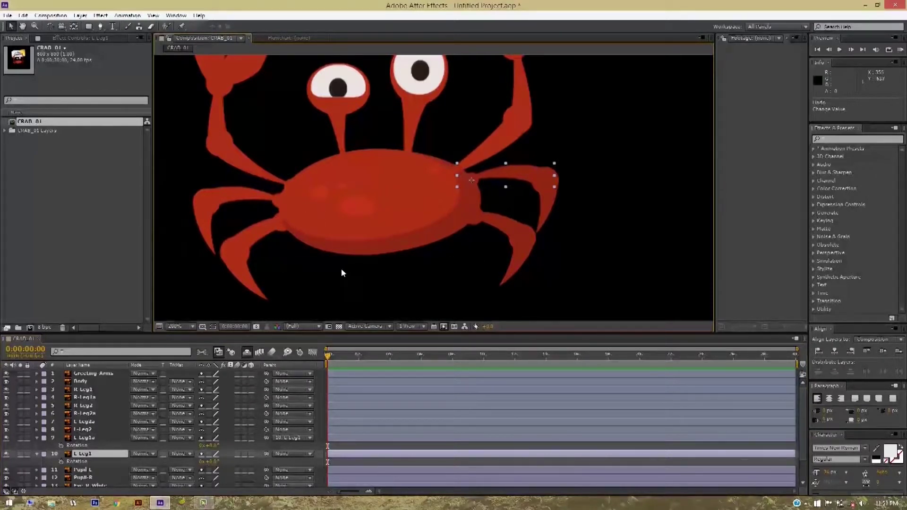
key("period")
left_click_drag(469, 250, 387, 183)
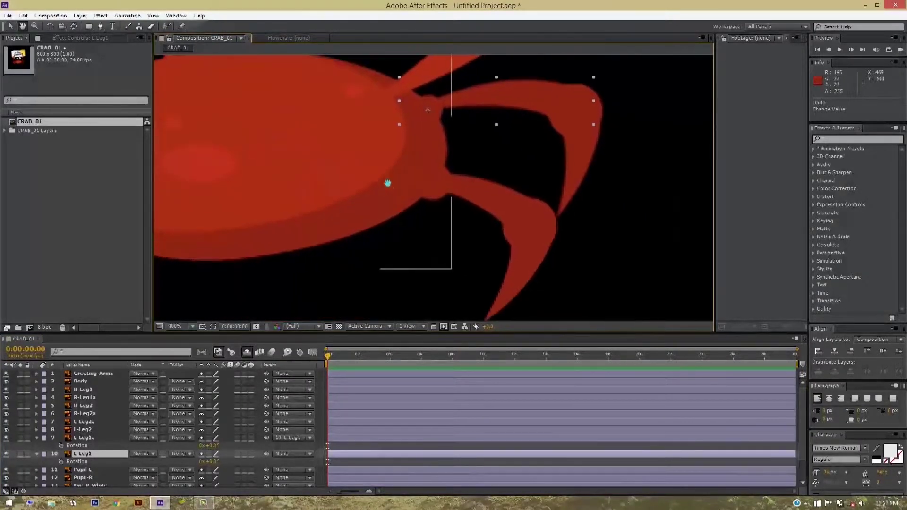
left_click_drag(449, 285, 409, 286)
left_click(83, 429)
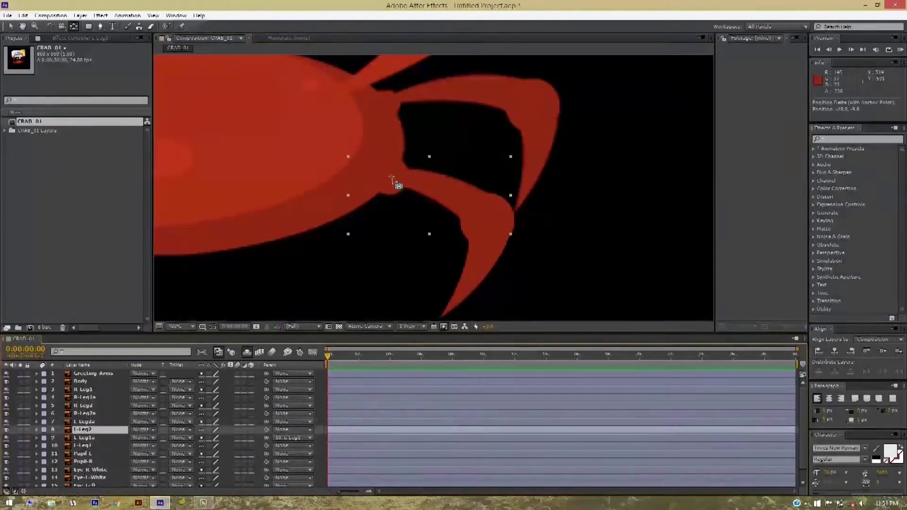
key("y")
left_click_drag(236, 189, 685, 189)
left_click(79, 413)
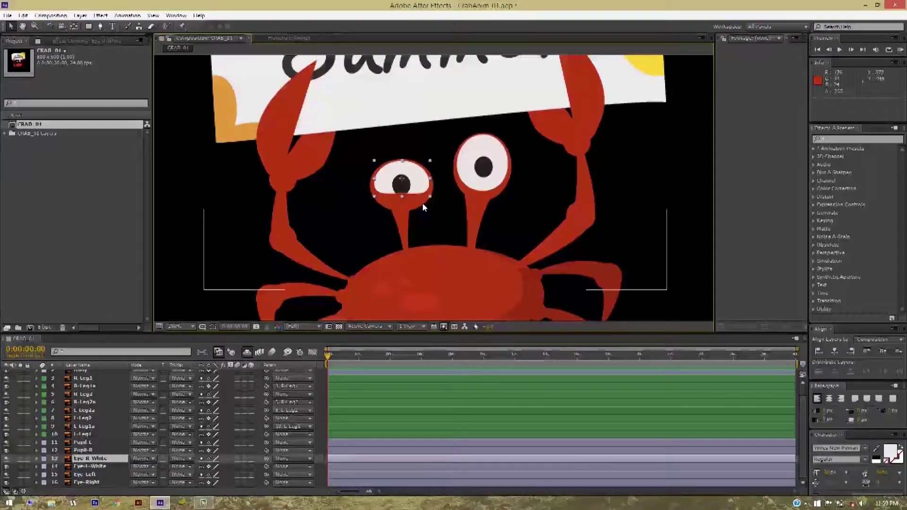
Undo an accidental nudge of the right eye white and select the right pupil layer
left_click_drag(415, 171, 453, 198)
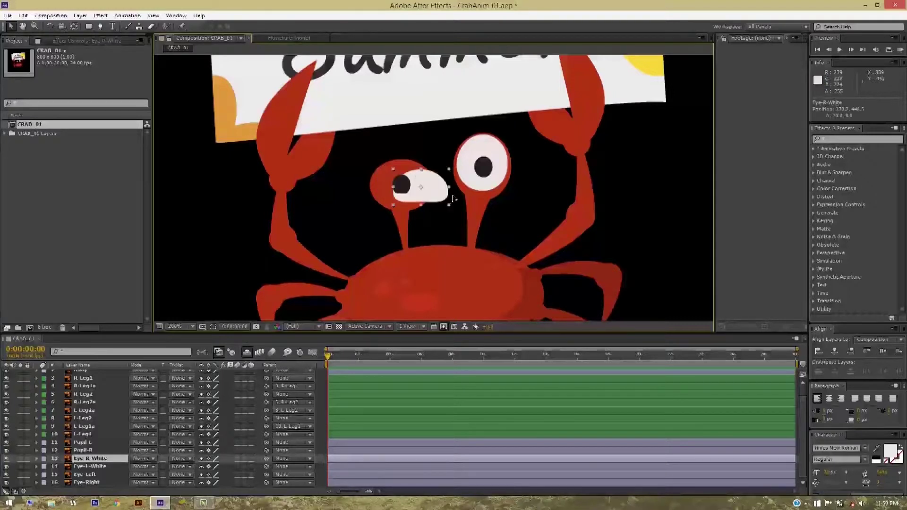
key("ctrl+z")
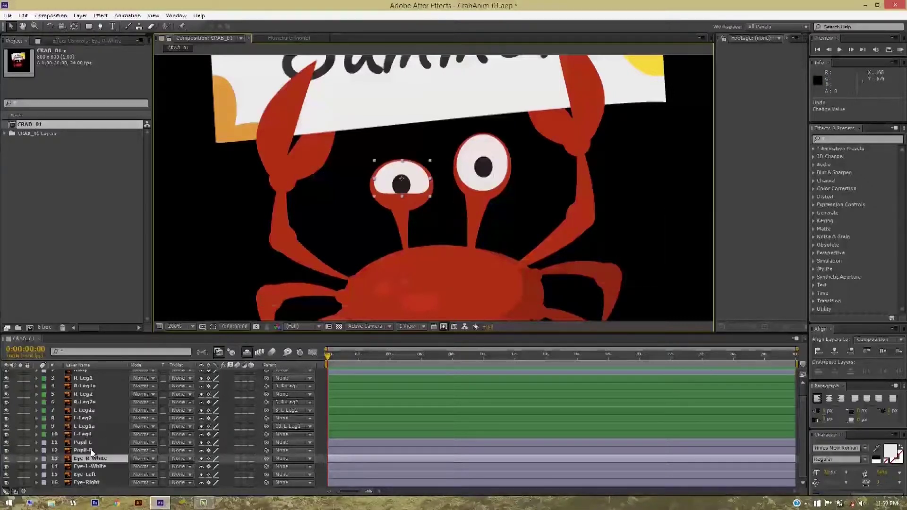
left_click(90, 450)
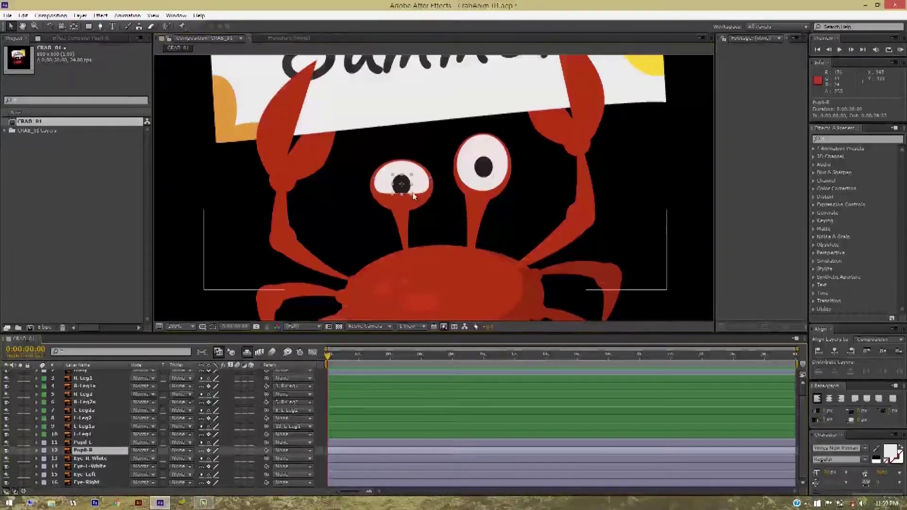
left_click(426, 220)
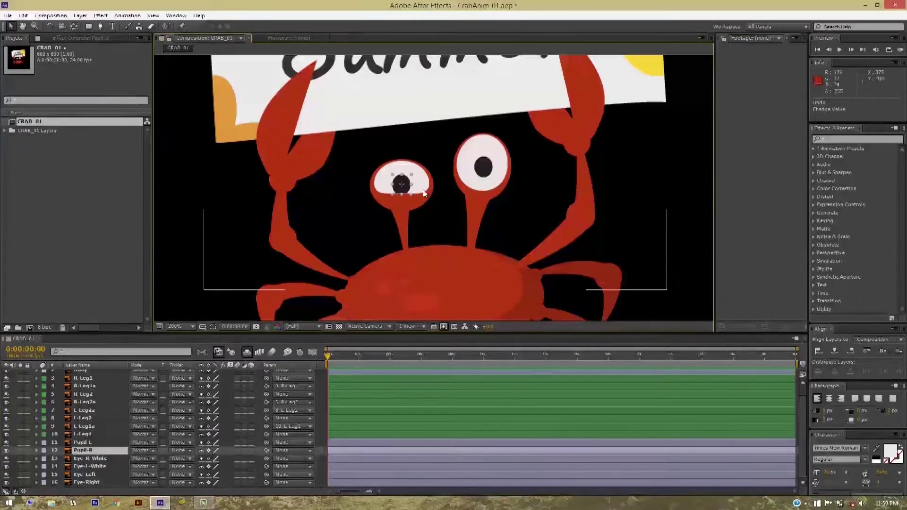
Test a blink by squashing Eye R White's Scale, undo it, and reselect Eye R White
left_click(99, 459)
key("s")
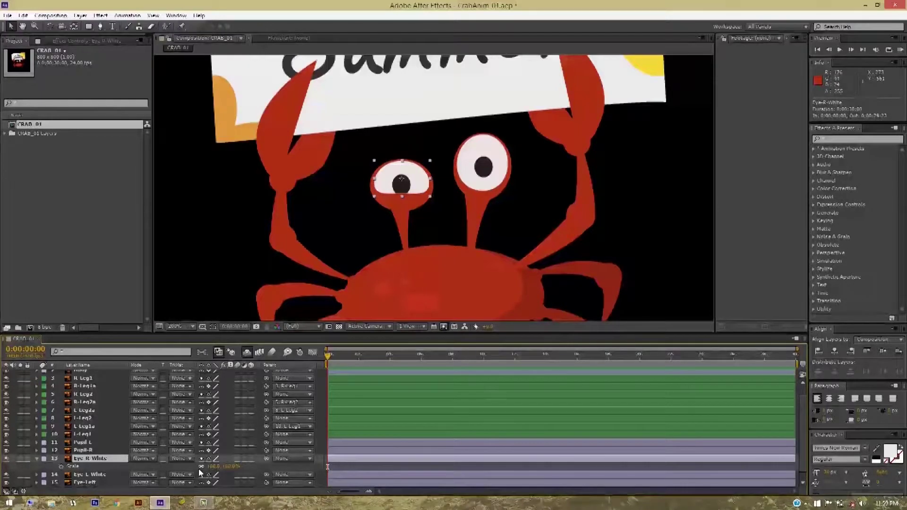
left_click_drag(225, 467, 157, 446)
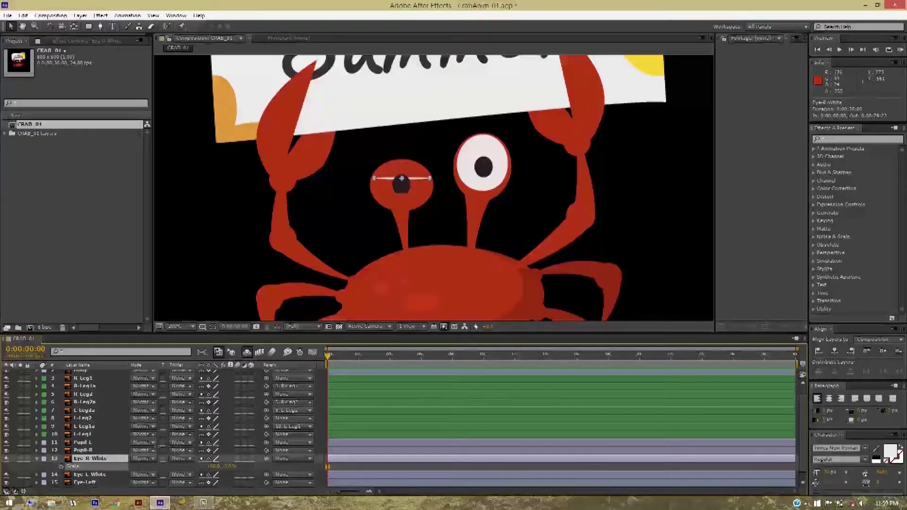
key("ctrl+z")
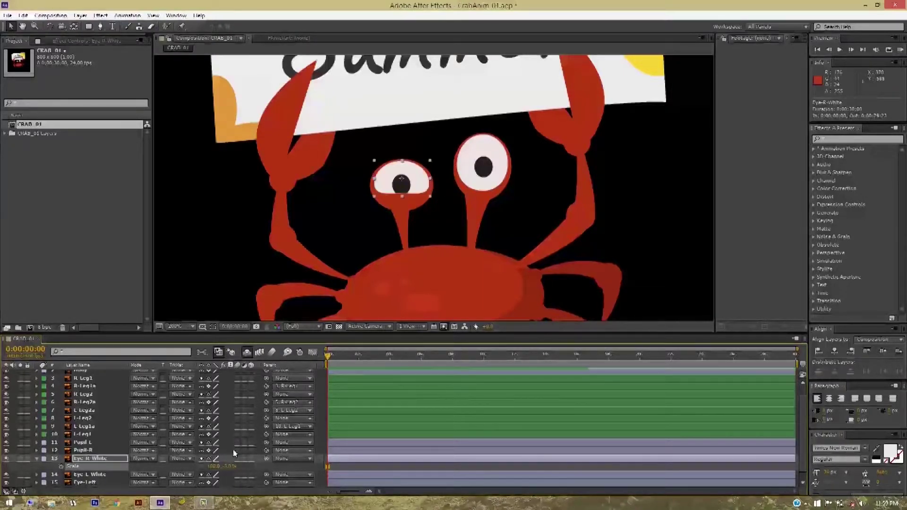
left_click(38, 459)
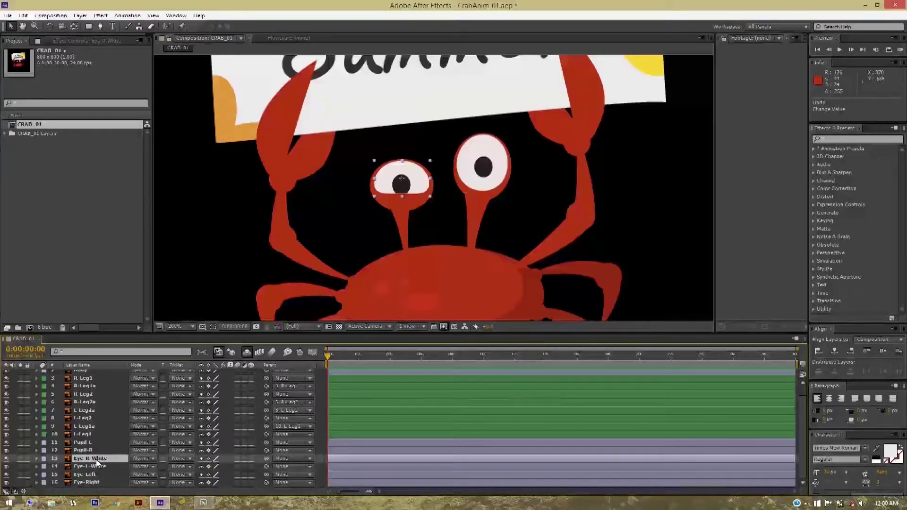
left_click(97, 459)
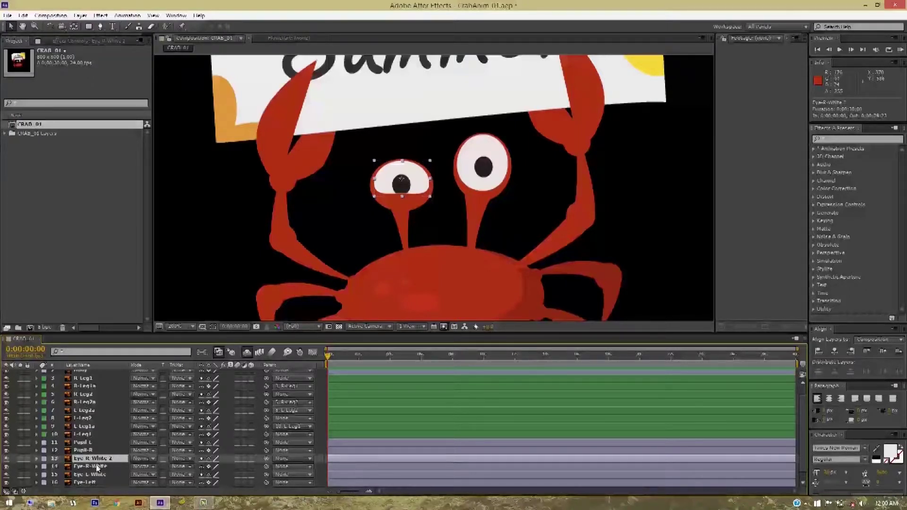
Move Eye R White 2 above Pupil R and set Pupil R's Track Matte to Alpha Matte 'Eye R White 2'
left_click_drag(91, 458, 95, 448)
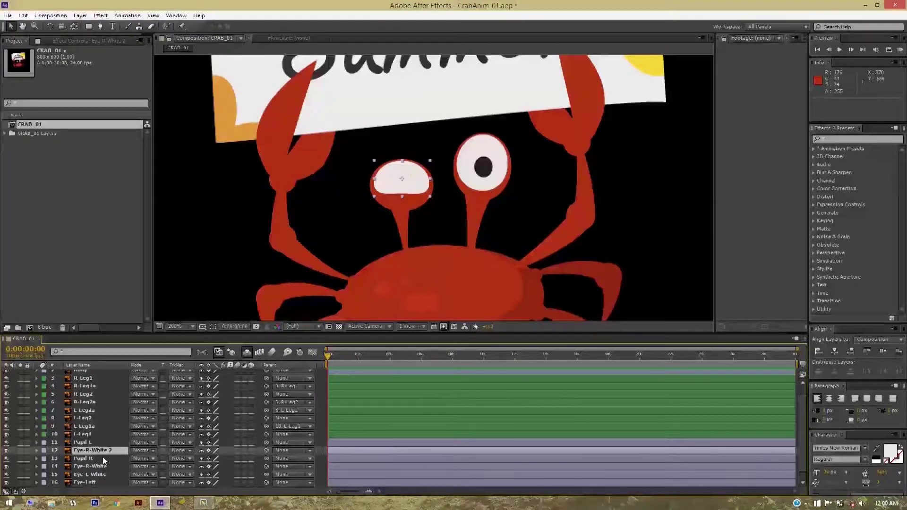
left_click(101, 458)
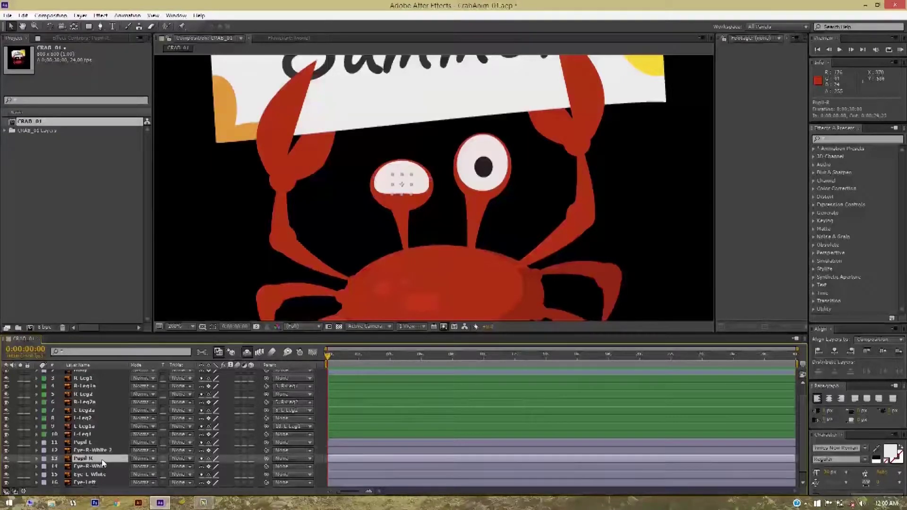
left_click(188, 460)
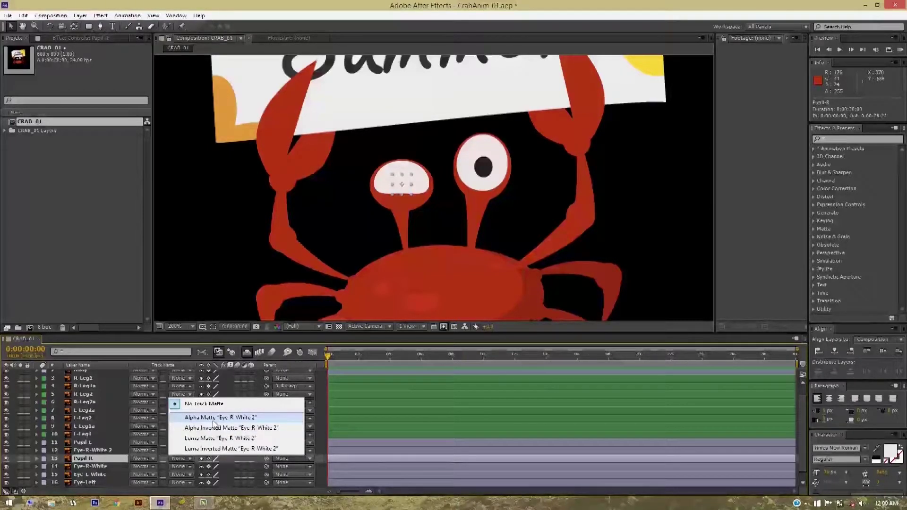
left_click(241, 421)
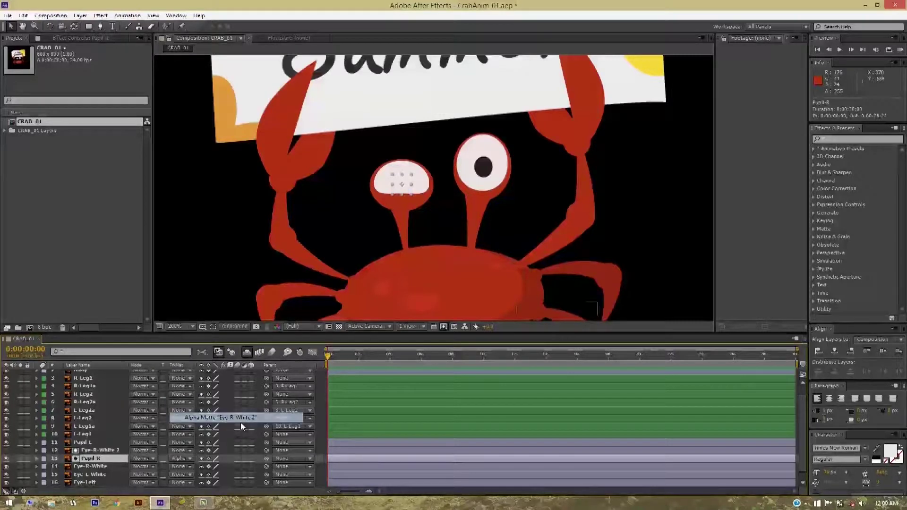
left_click(109, 451)
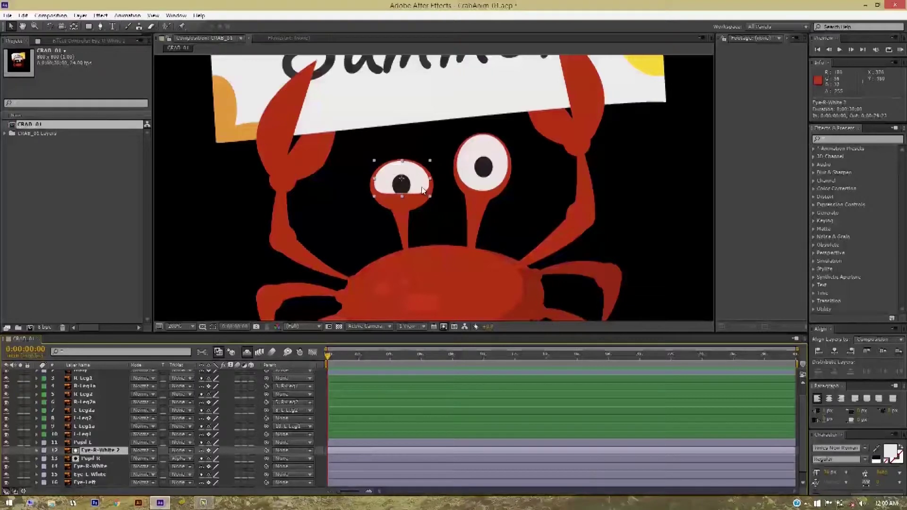
Undo a stray move, then pick-whip Eye-R-White 2's Parent onto Eye-R-White
mouse_move(418, 189)
left_mouse_down()
mouse_move(408, 204)
mouse_move(391, 189)
mouse_move(448, 199)
mouse_move(418, 208)
left_mouse_up()
key("ctrl+z")
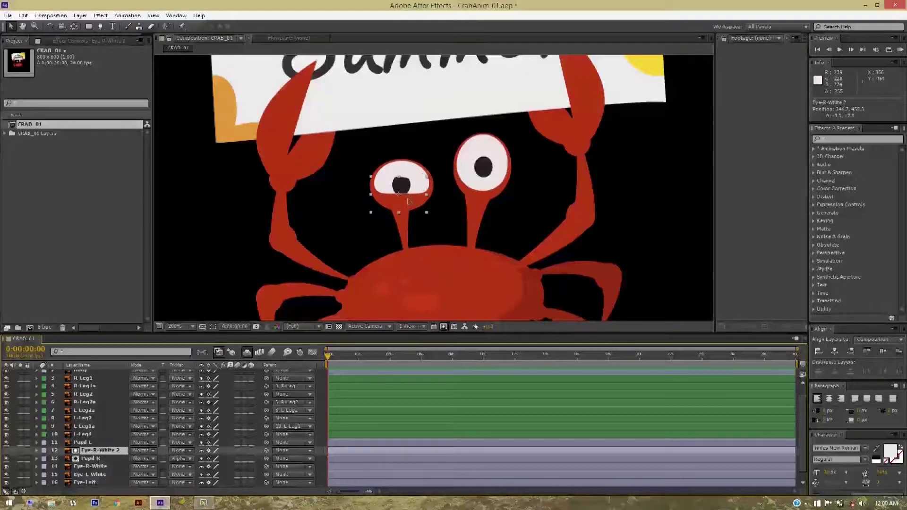
left_click(100, 468)
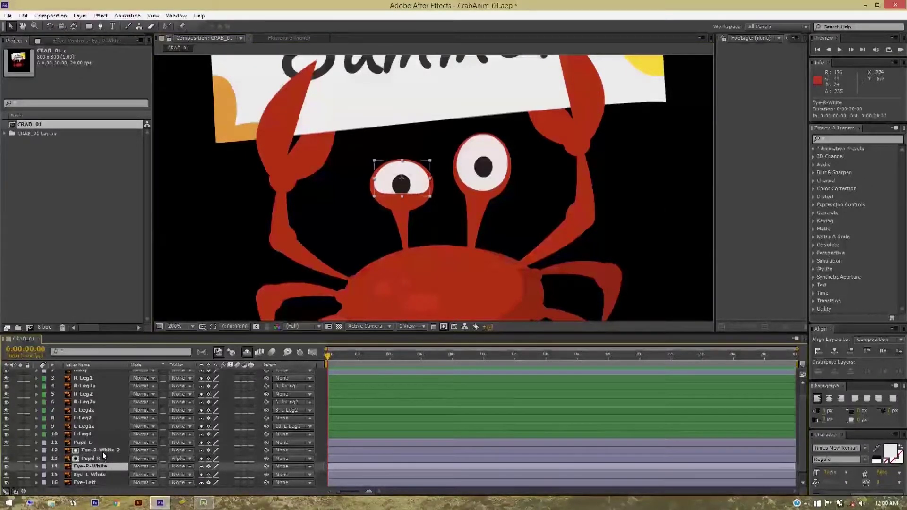
left_click(102, 452, "ctrl")
left_click(112, 449)
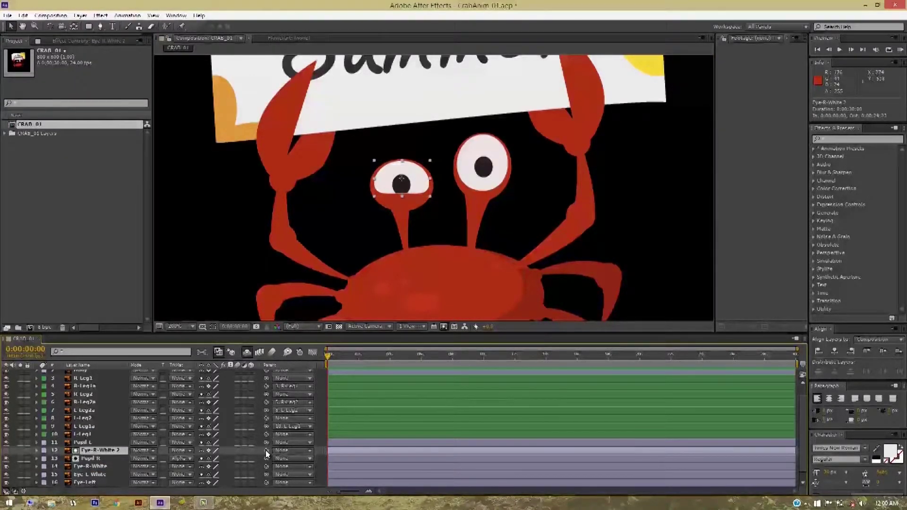
left_click_drag(266, 450, 97, 466)
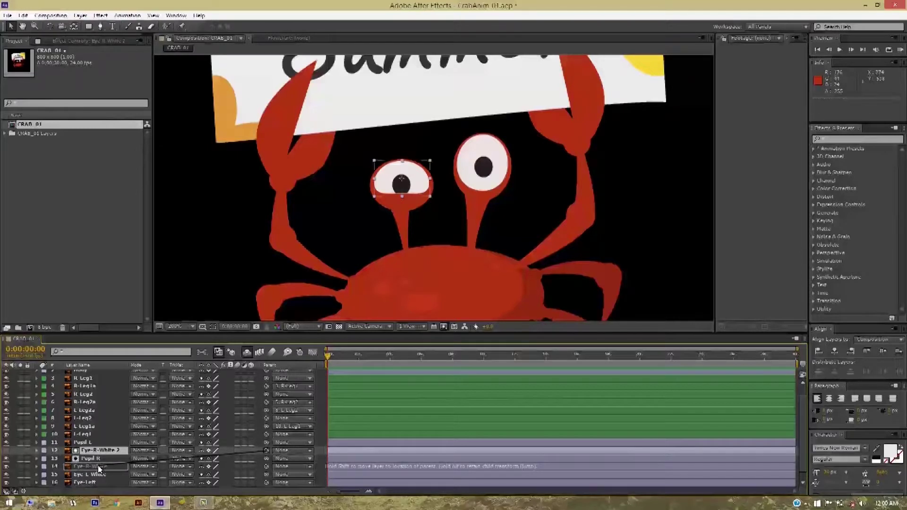
left_click(98, 466)
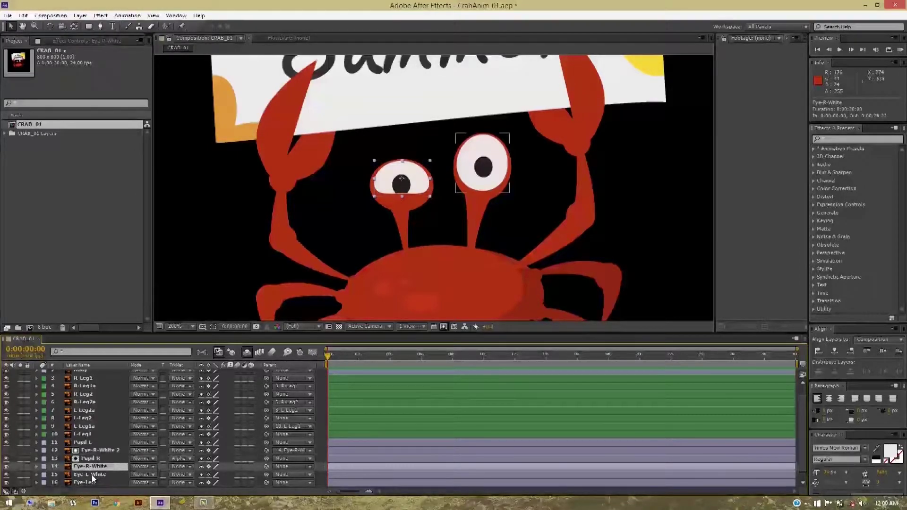
Squash Eye-R-White's Y scale to test the blink, then undo back to 100%
key("s")
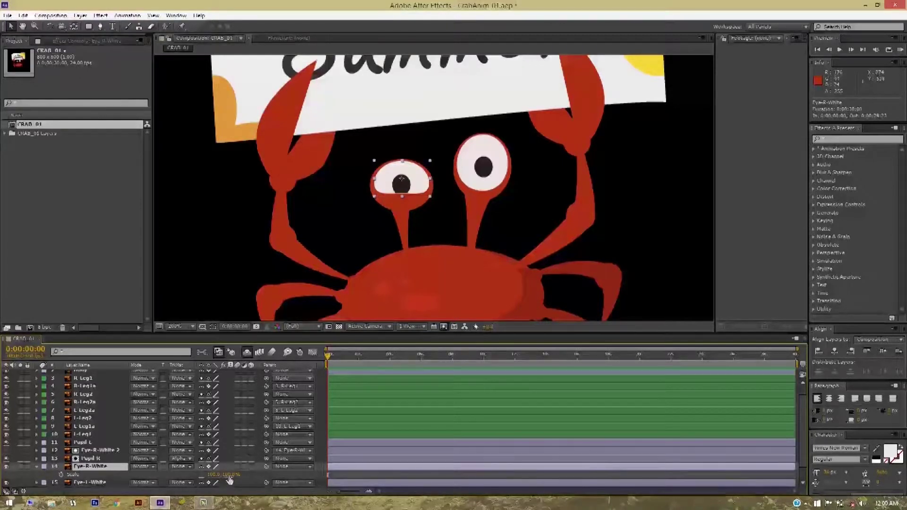
mouse_move(230, 480)
left_mouse_down()
mouse_move(169, 459)
mouse_move(202, 462)
left_mouse_up()
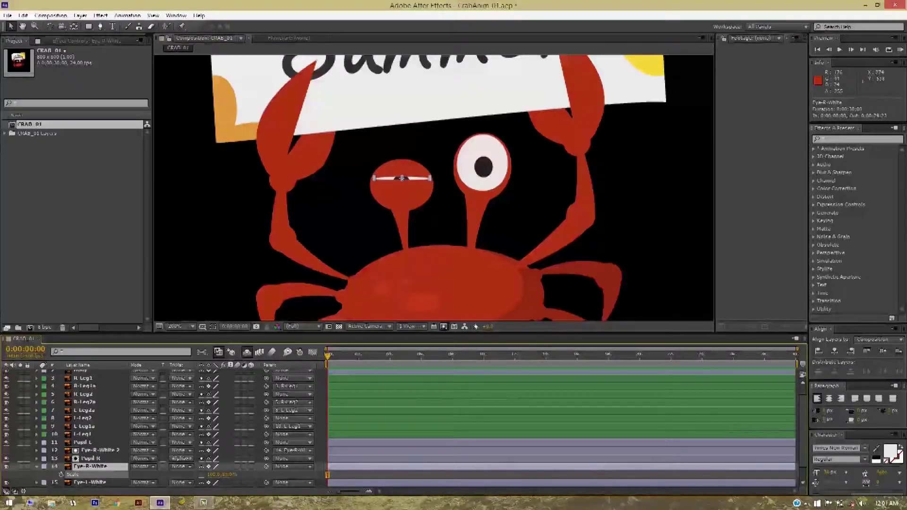
key("ctrl+z")
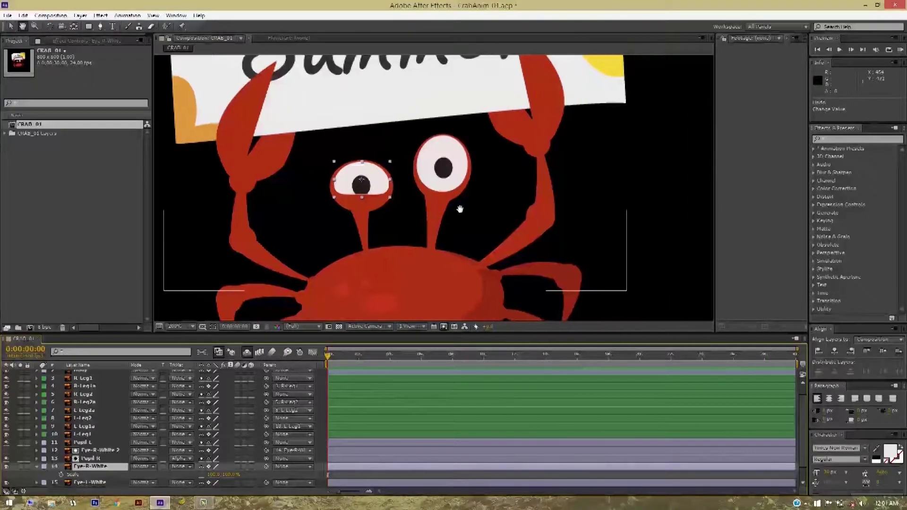
Duplicate Eye-L-White above Pupil-L as its alpha matte, parent it to Eye-L-White, and test a blink
left_click_drag(499, 208, 459, 208)
left_click(36, 467)
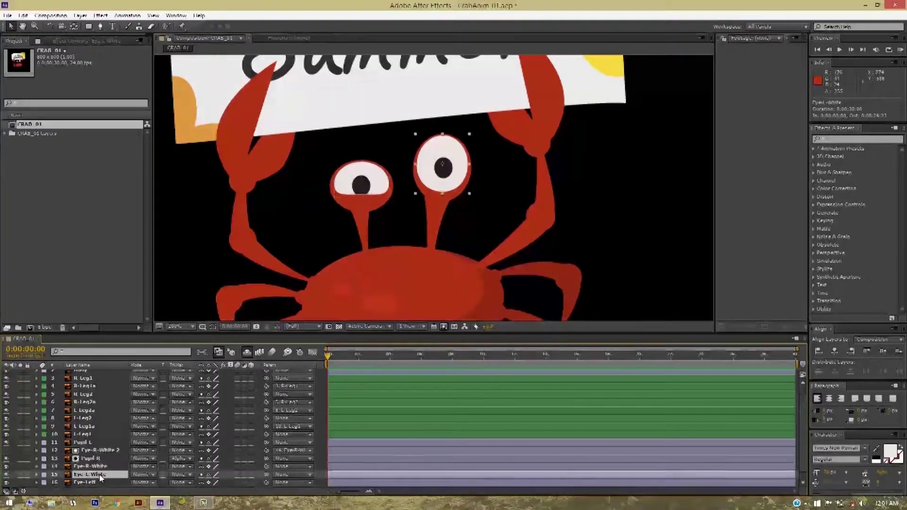
scroll(94, 466, "down", 1)
left_click(101, 466)
key("ctrl+d")
left_click_drag(83, 434, 95, 465)
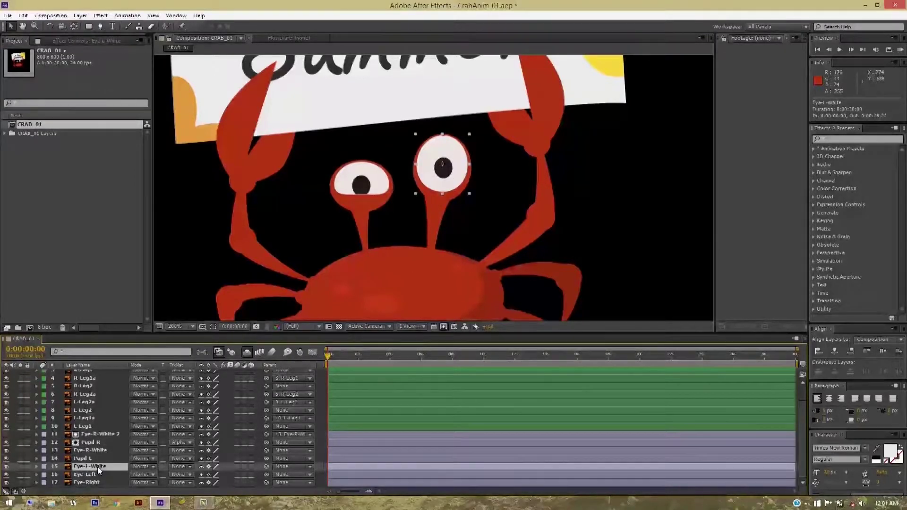
left_click(180, 467)
left_click(189, 413)
left_click_drag(266, 459, 102, 475)
left_click(102, 474)
scroll(102, 475, "down", 2)
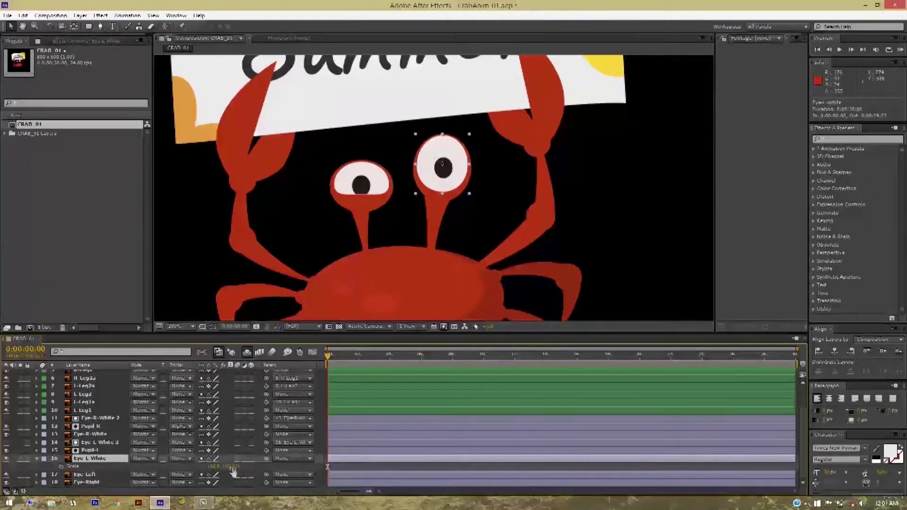
key("ctrl+v")
key("ctrl+z")
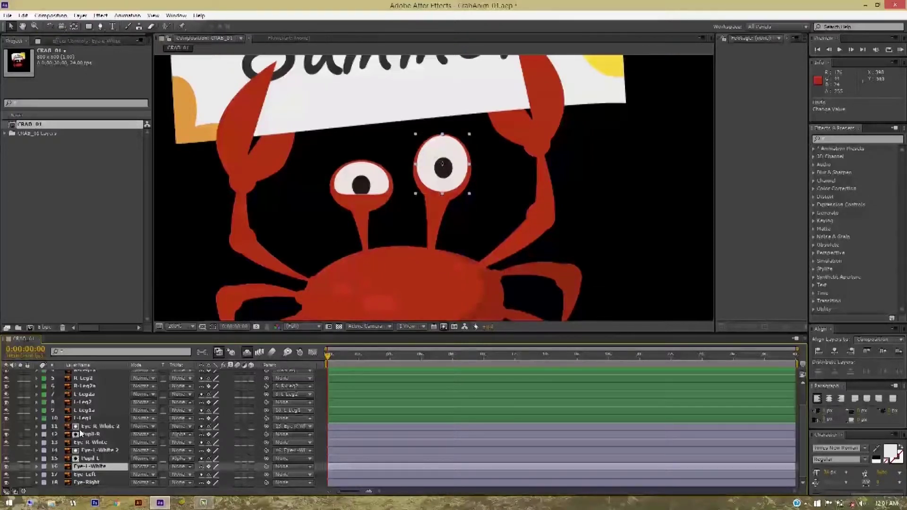
Mark Eye R White 2 and Eye L White 2 as shy and hide shy layers
left_click(94, 427)
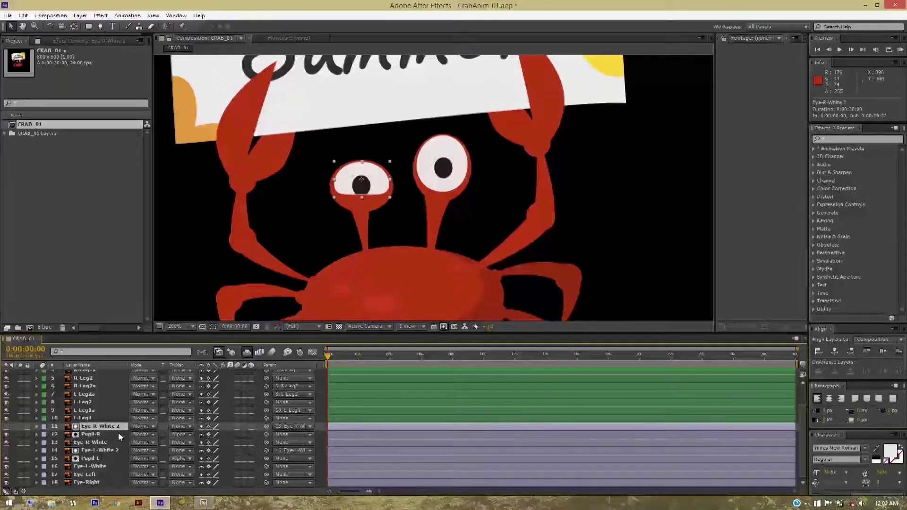
left_click(203, 426)
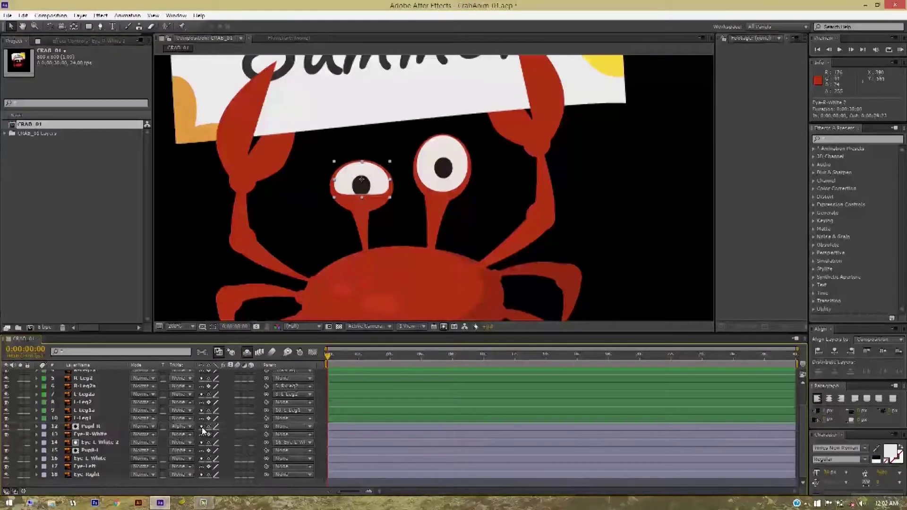
left_click(248, 354)
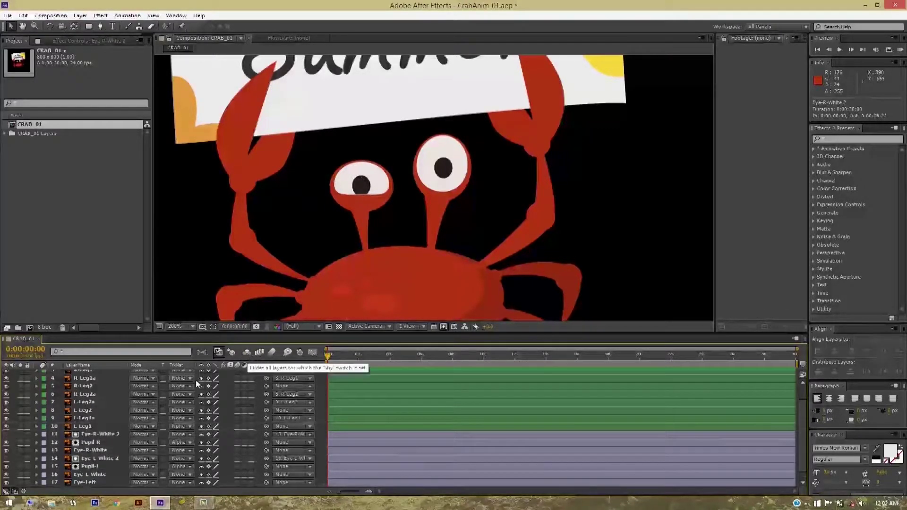
left_click(104, 458)
left_click(246, 354)
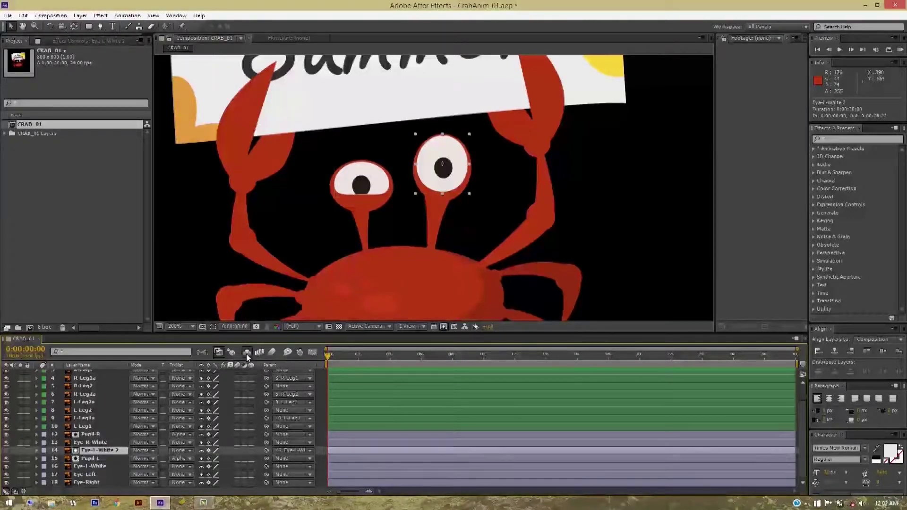
left_click_drag(92, 446, 90, 462)
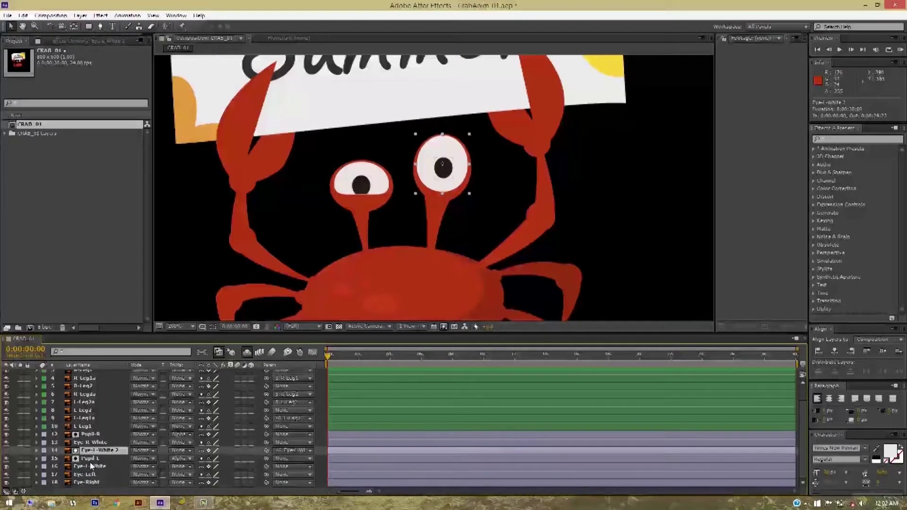
left_click(247, 352)
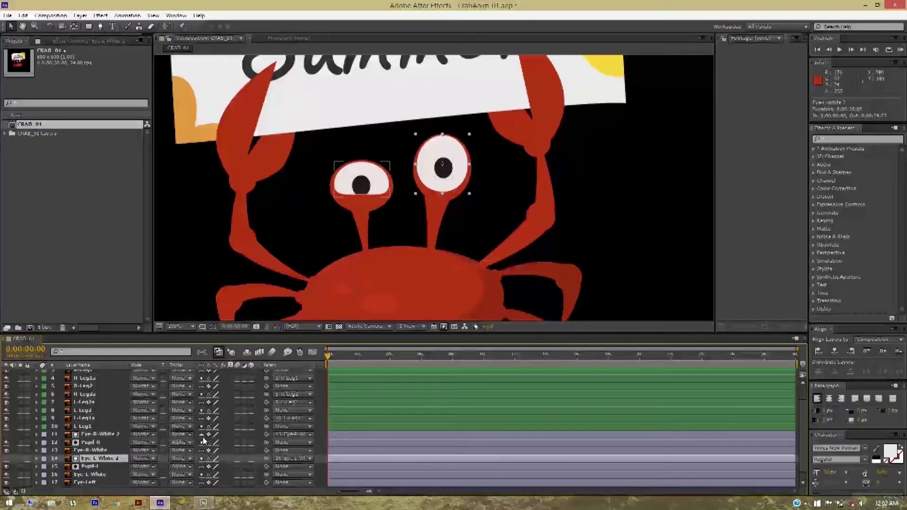
left_click(202, 458)
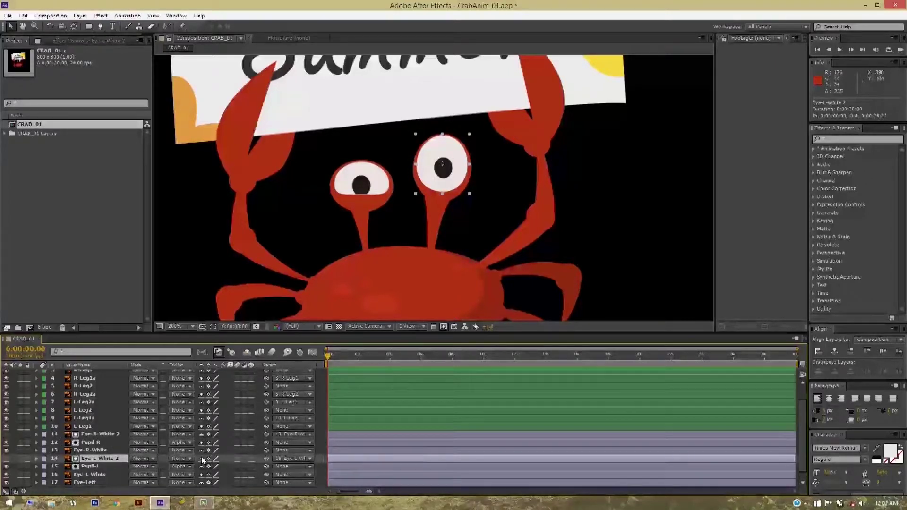
left_click(247, 353)
left_click(94, 477)
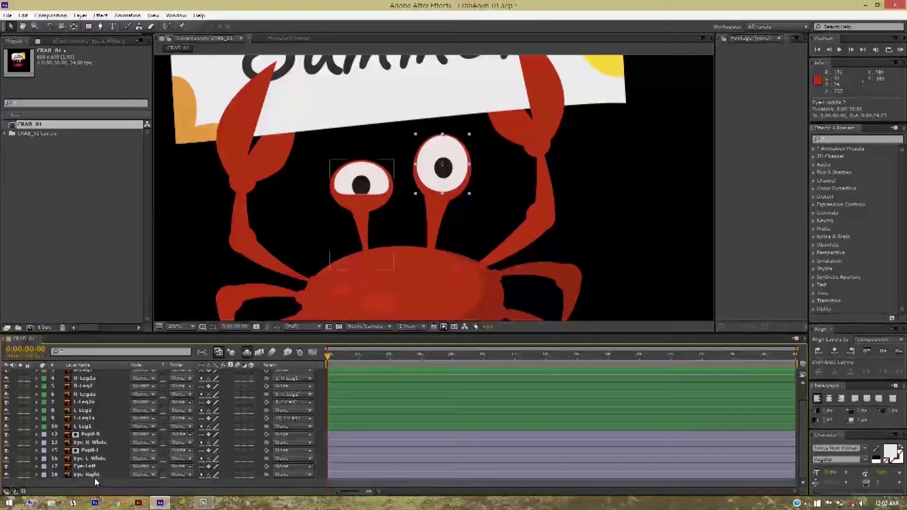
scroll(108, 482, "up", 1)
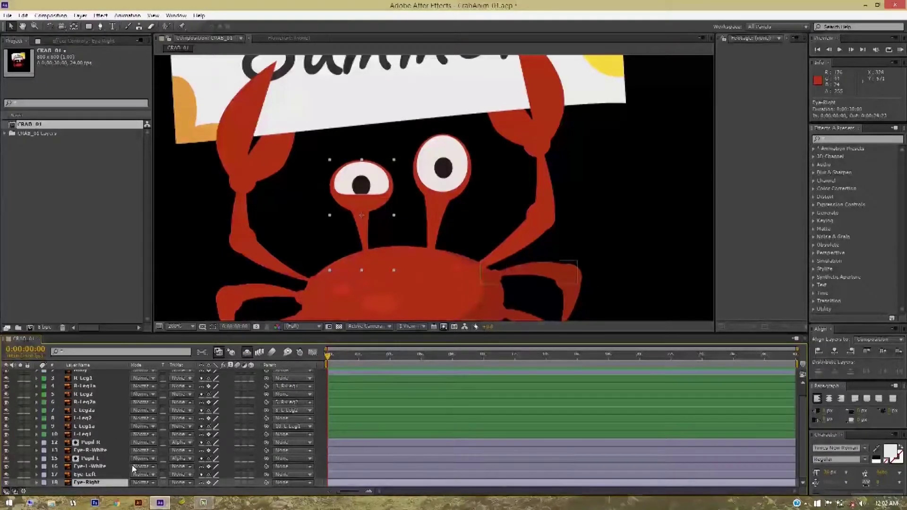
Zoom the Composition viewer out to 50% and back to 100% to see the whole crab and sign
scroll(416, 246, "down", 4)
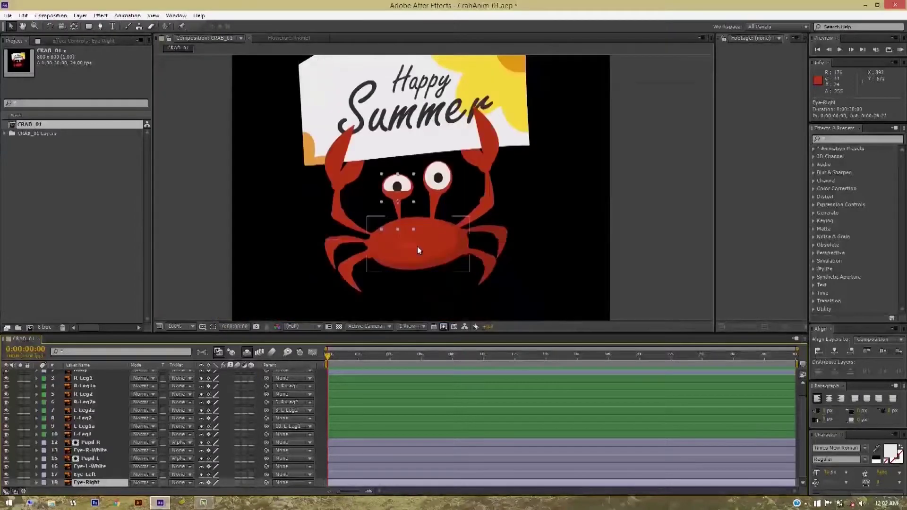
scroll(417, 248, "up", 1)
scroll(426, 231, "up", 1)
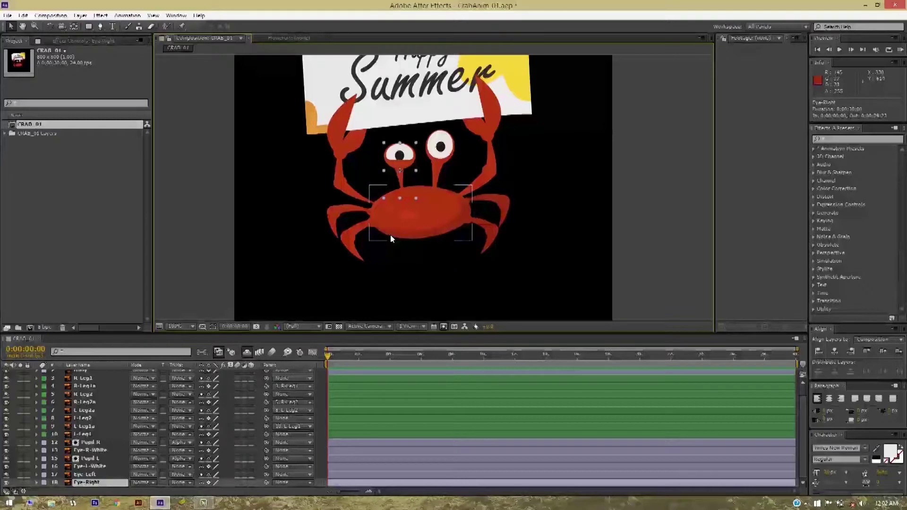
scroll(430, 251, "up", 1)
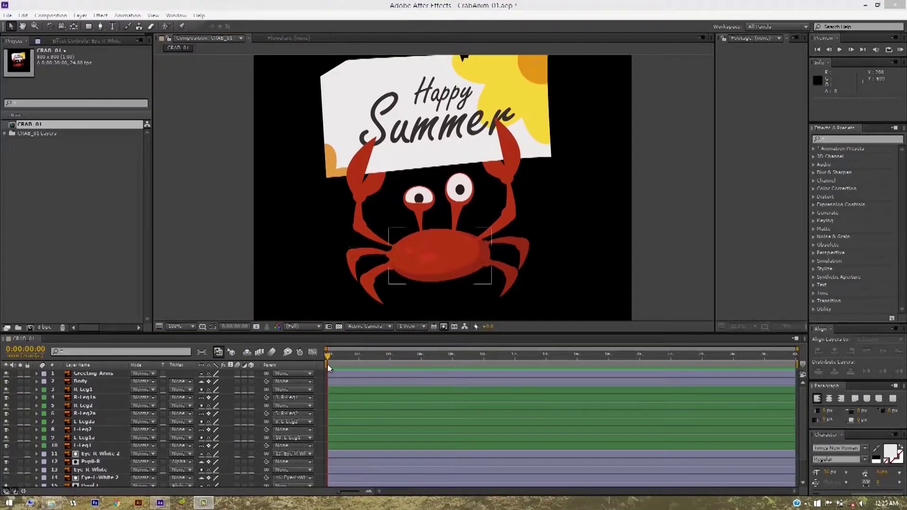
Hide the shy layers so only the eight leg layers and two eye whites remain listed
left_click(327, 364)
left_click(248, 352)
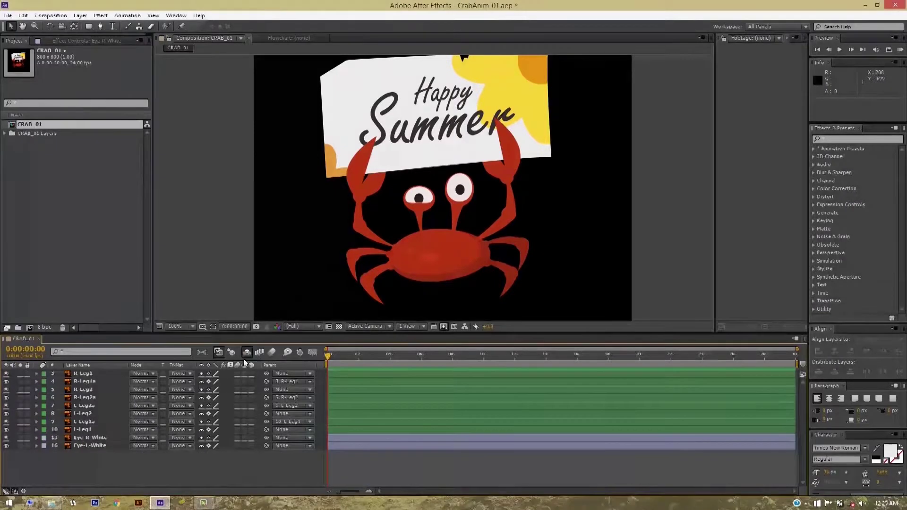
left_click(358, 377)
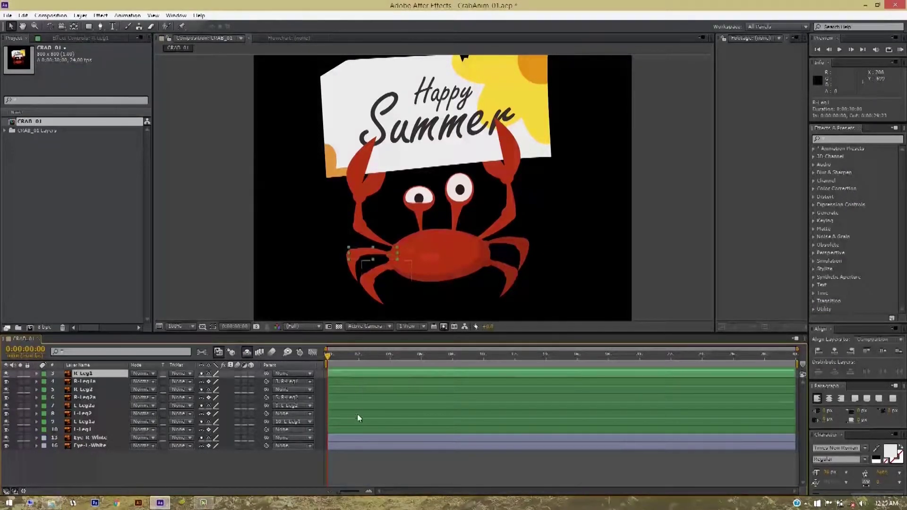
left_click(351, 431, "shift")
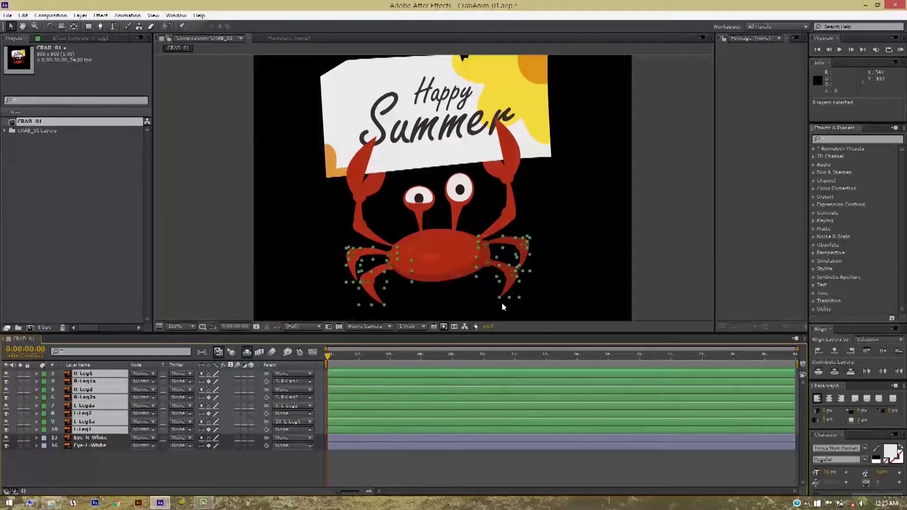
left_click(296, 467)
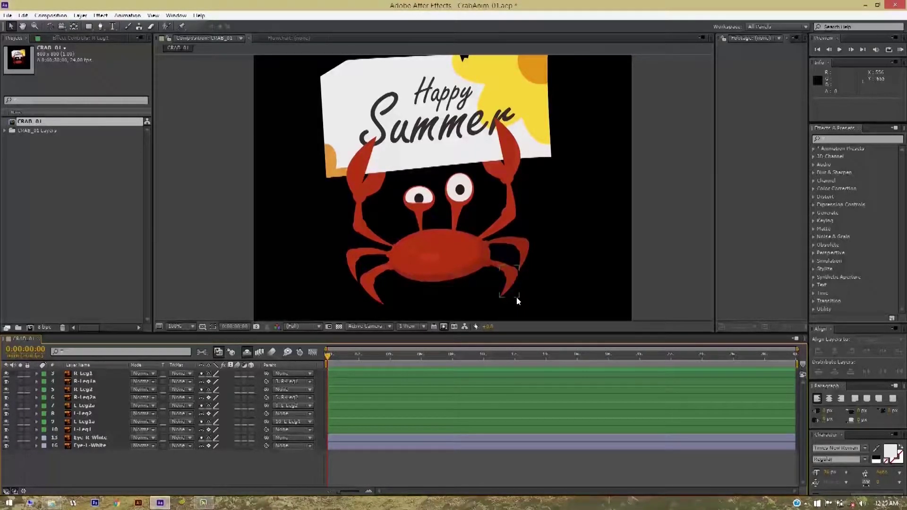
Reselect the CRAB_01 composition and select the R Leg1 layer in the timeline
left_click(42, 156)
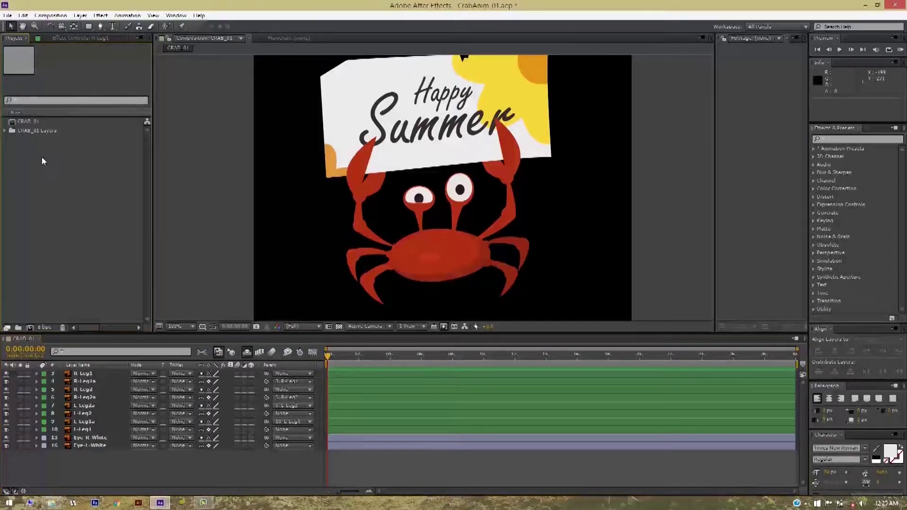
left_click(30, 122)
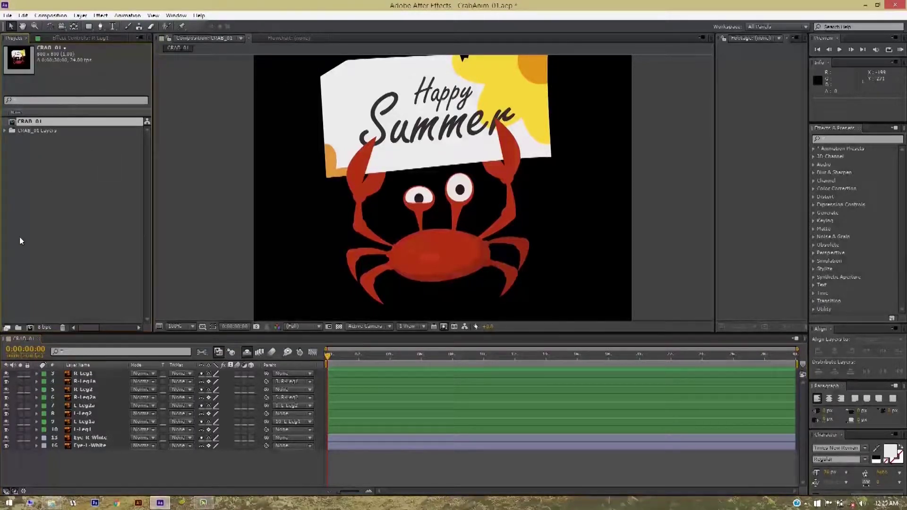
left_click(154, 463)
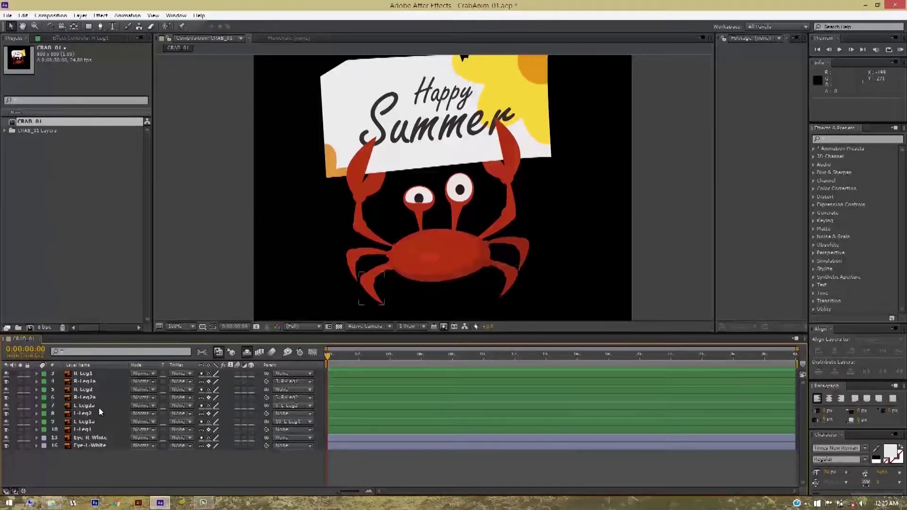
left_click(94, 375)
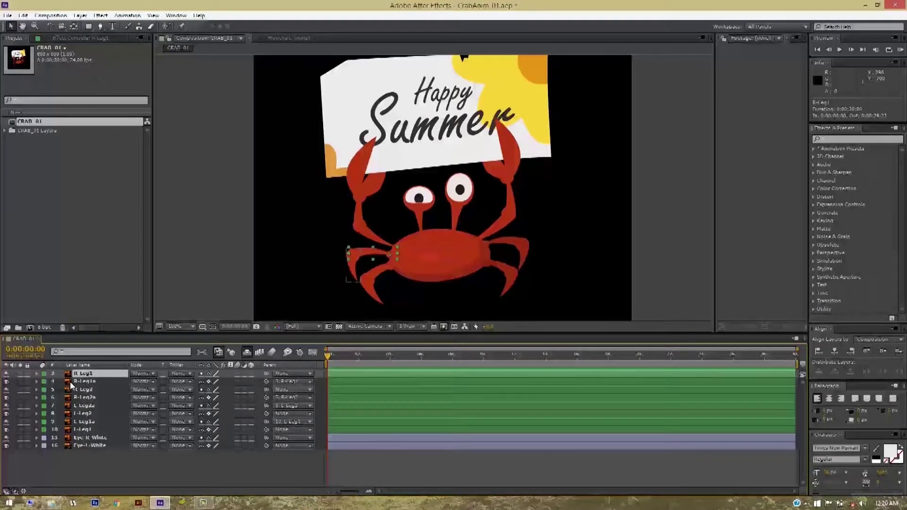
Reveal Rotation on R Leg1 and R Leg1a and test-rotate each joint
key("r")
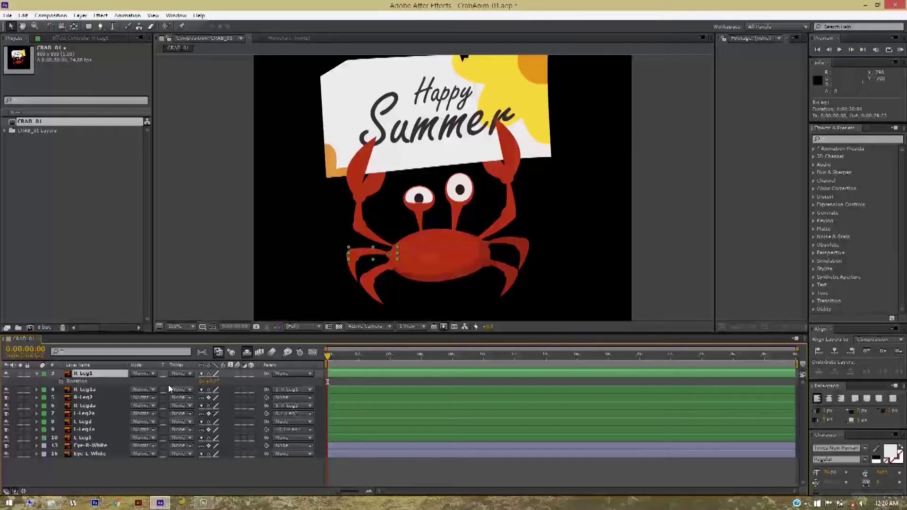
left_click_drag(215, 383, 227, 379)
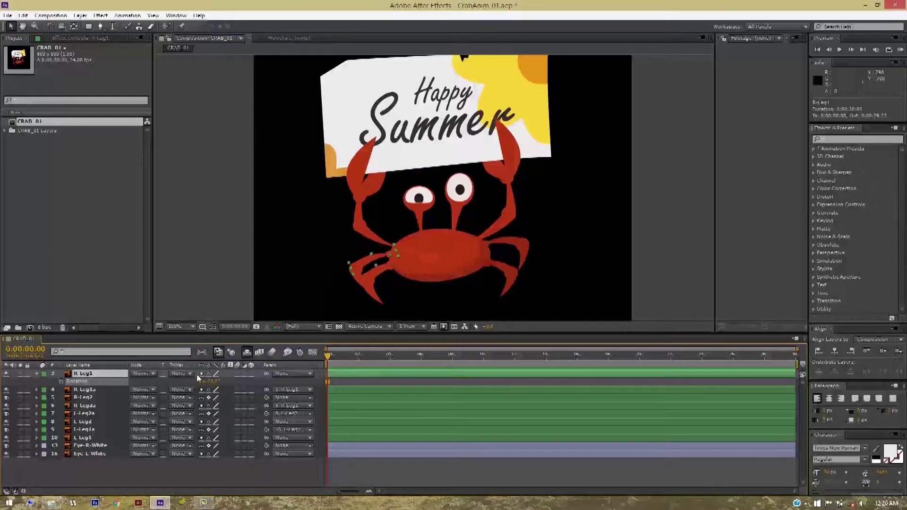
key("ctrl+z")
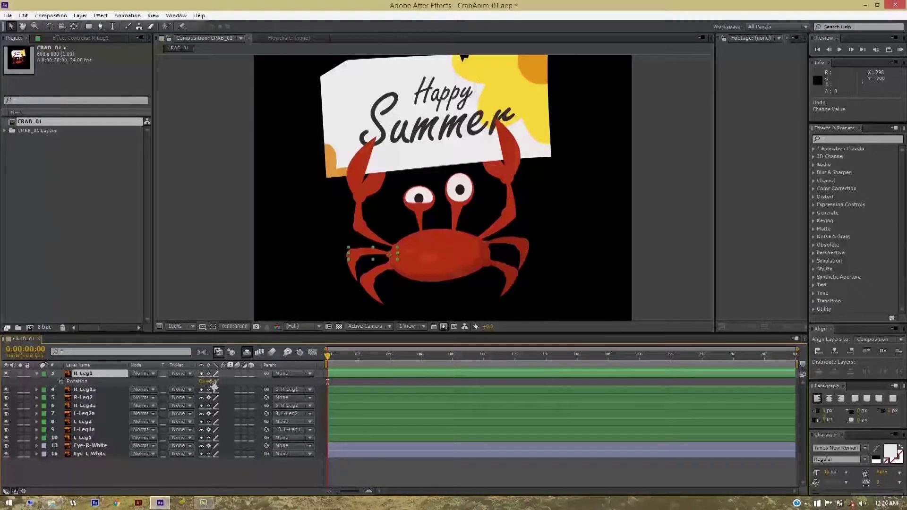
mouse_move(212, 382)
left_mouse_down()
mouse_move(222, 382)
mouse_move(202, 381)
left_mouse_up()
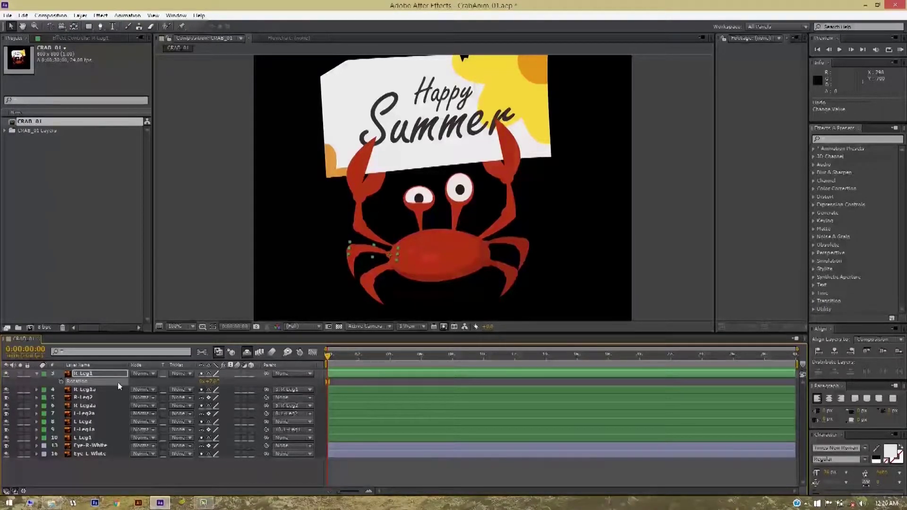
left_click(101, 390)
key("r")
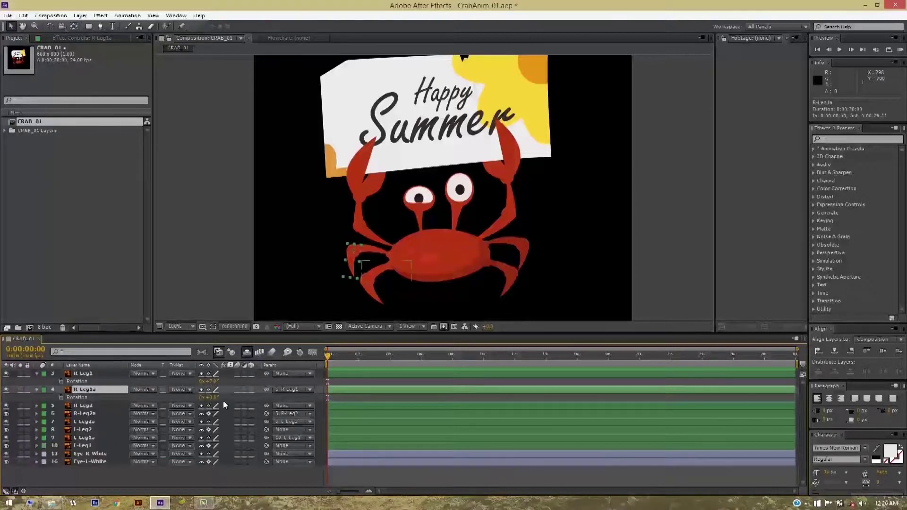
mouse_move(209, 397)
left_mouse_down()
mouse_move(232, 395)
mouse_move(201, 381)
mouse_move(212, 387)
left_mouse_up()
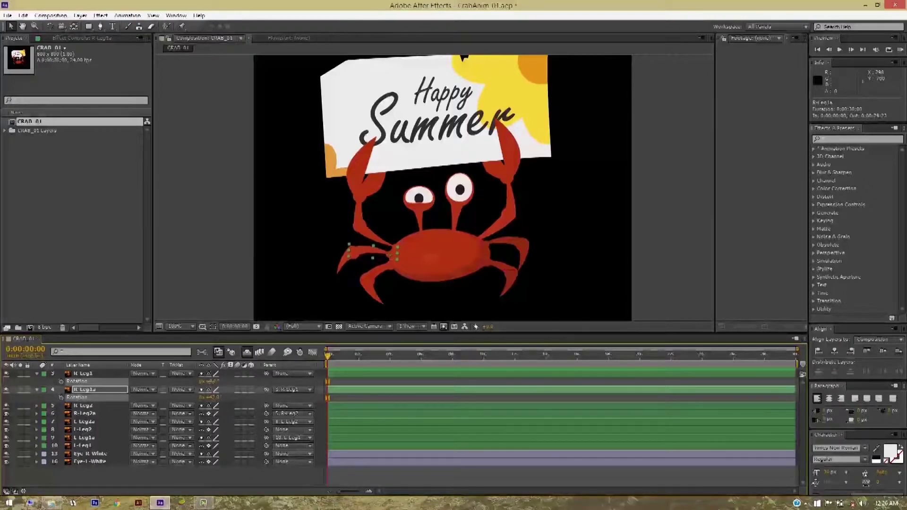
Turn on Rotation keyframing for both R Leg1 and R Leg1a
left_click(210, 382)
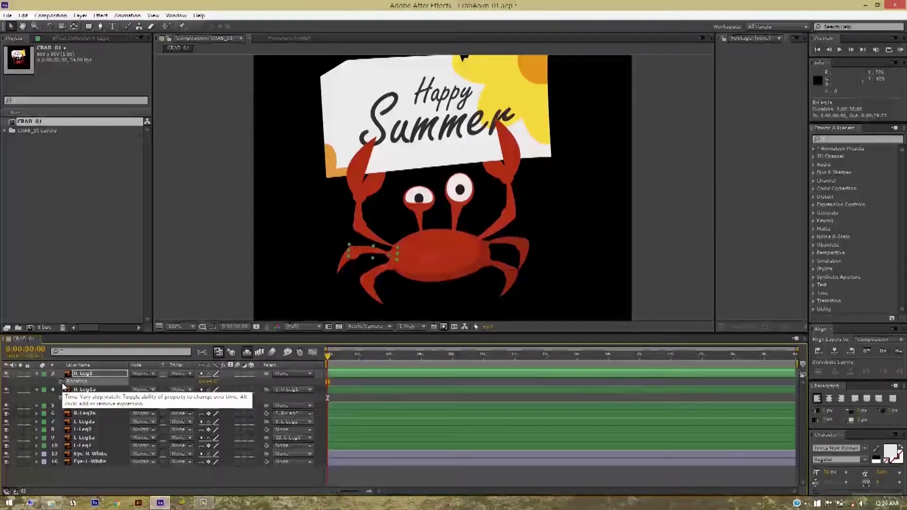
left_click(61, 382)
left_click(62, 398)
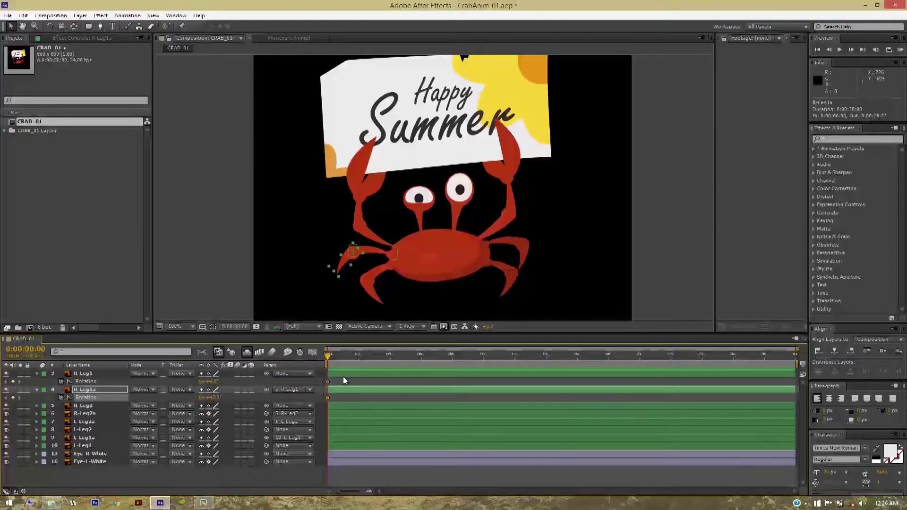
scroll(345, 385, "up", 3)
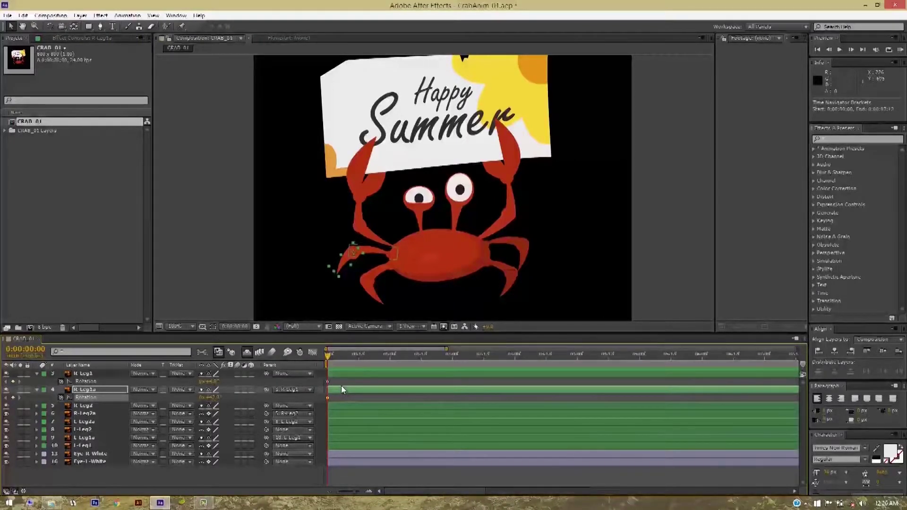
Zoom the timeline in to single frames and move the current time to frame 4
scroll(341, 385, "up", 3)
key("equal")
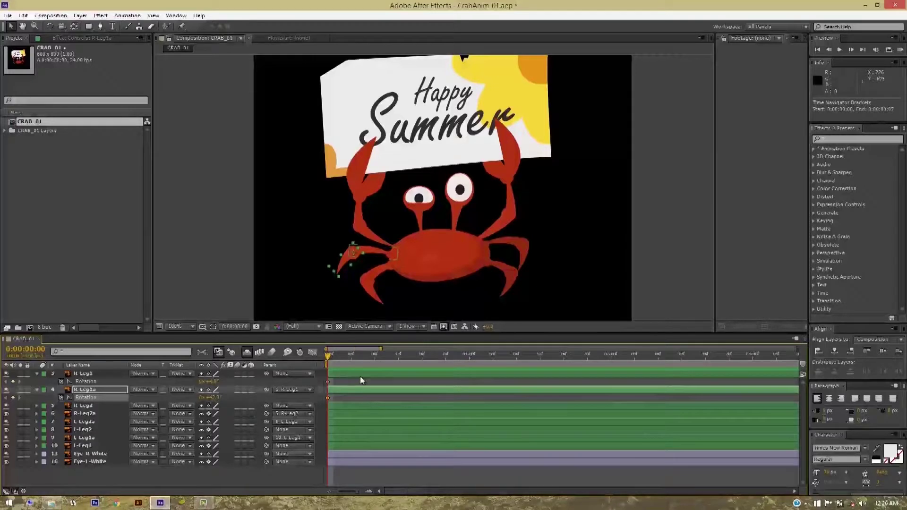
key("equal")
left_click_drag(330, 357, 352, 359)
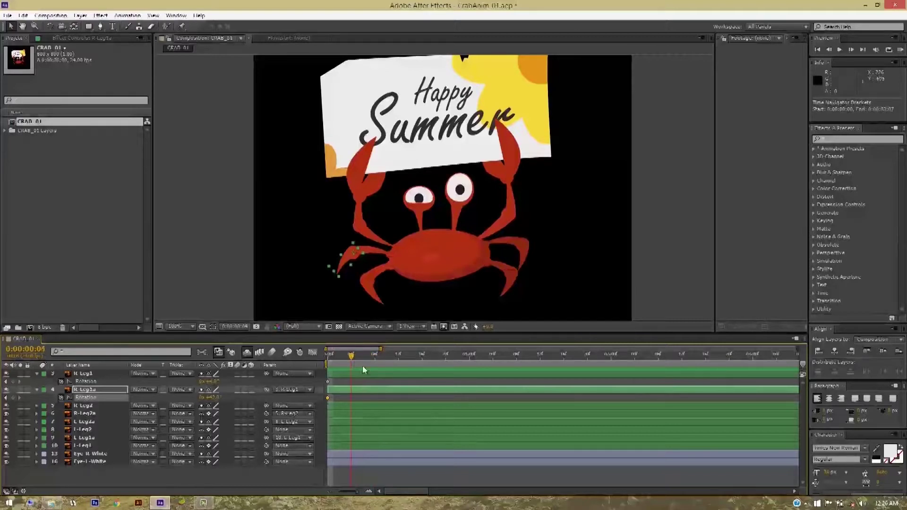
key("Page_Up")
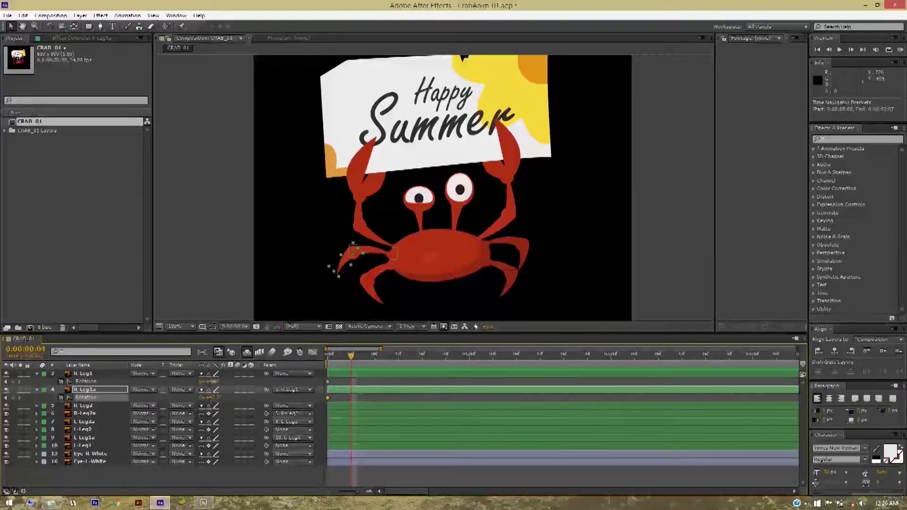
Key R Leg1 and R Leg1a rotations at frame 4, zeroing both, then re-posing R Leg1a
left_click_drag(211, 382, 226, 400)
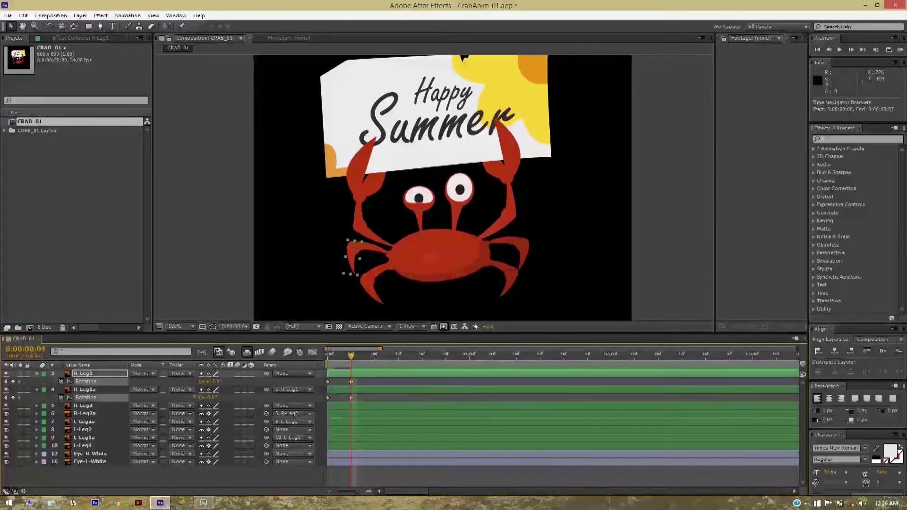
left_click(211, 398)
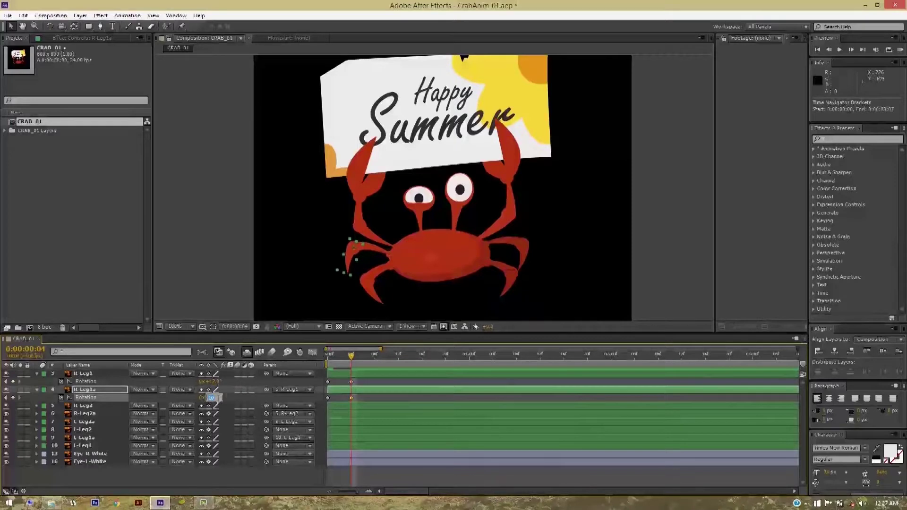
type("0")
key("Return")
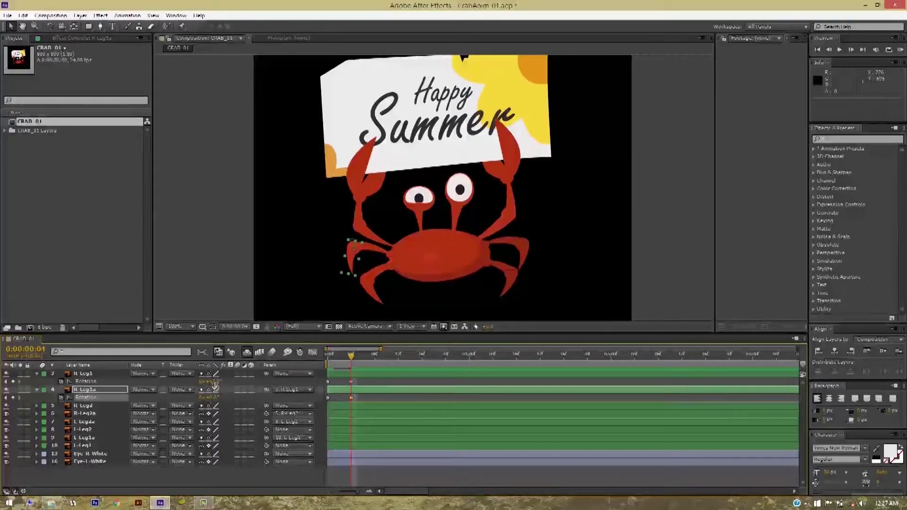
left_click(211, 381)
type("0")
key("Return")
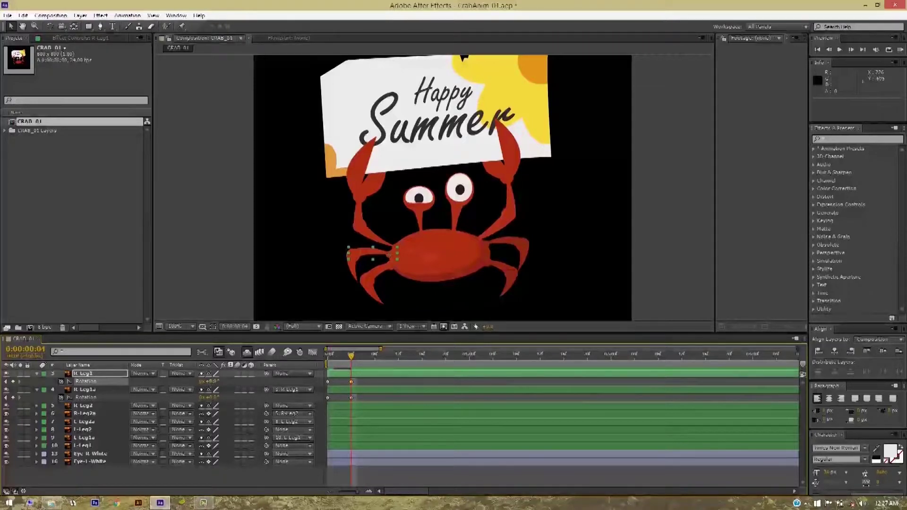
left_click_drag(210, 397, 200, 398)
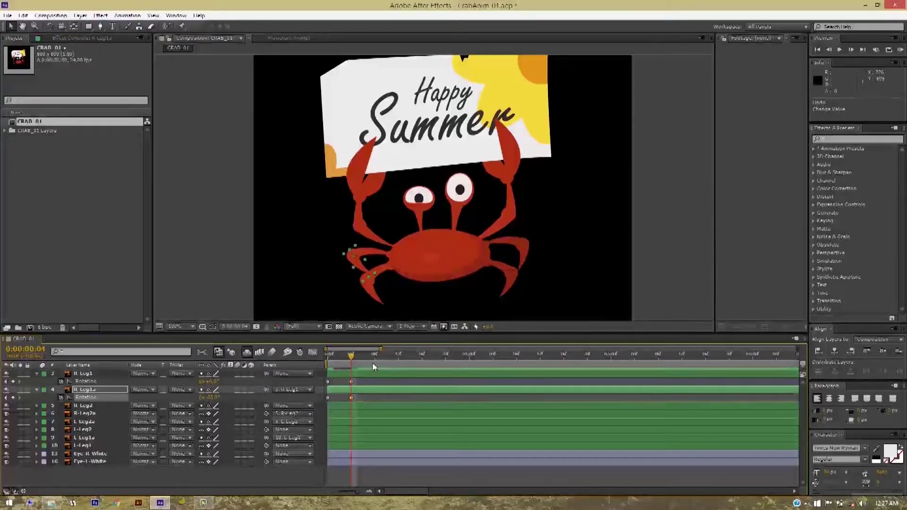
Scrub between frames 0 and 4 to check the front leg's swing
mouse_move(351, 355)
left_mouse_down()
mouse_move(319, 367)
mouse_move(351, 370)
mouse_move(308, 368)
left_mouse_up()
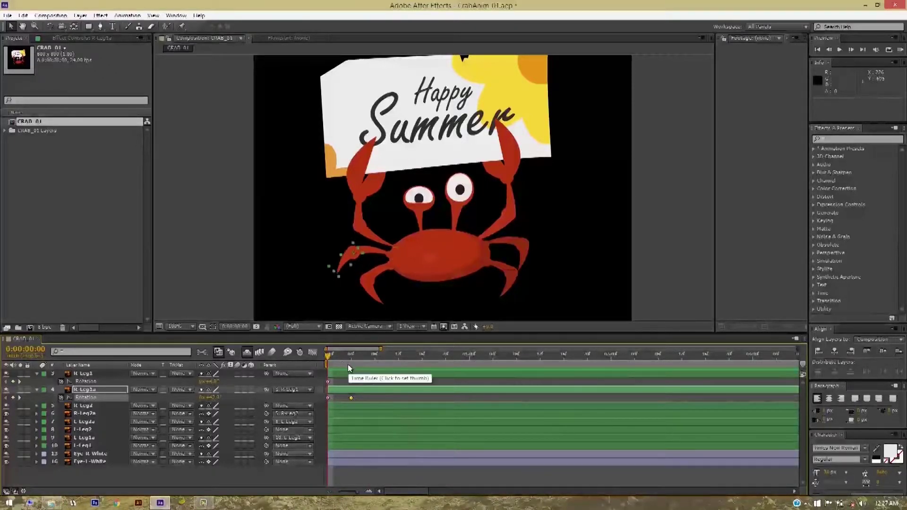
left_click_drag(327, 361, 346, 362)
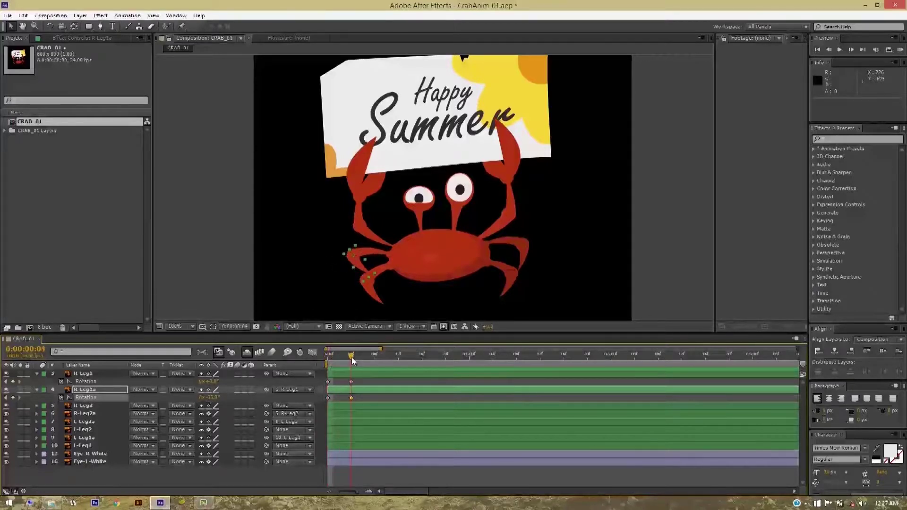
left_click_drag(336, 359, 328, 359)
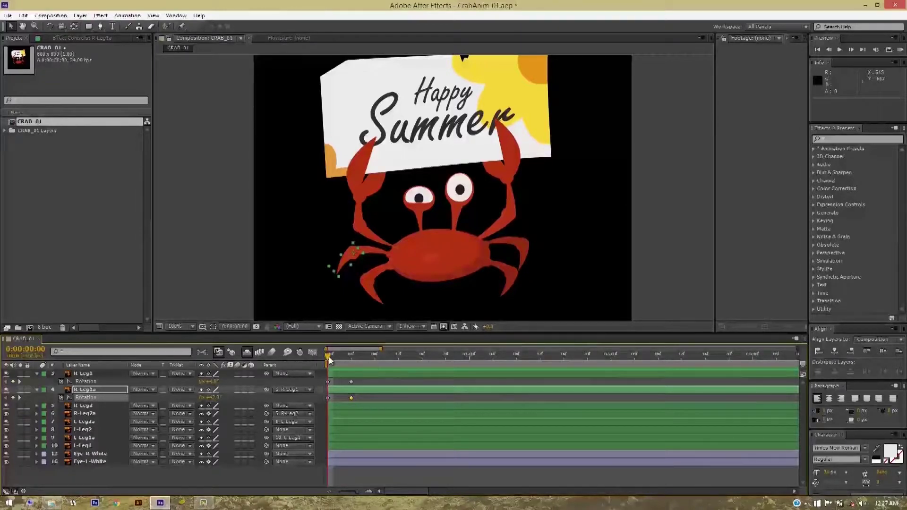
left_click_drag(330, 357, 350, 358)
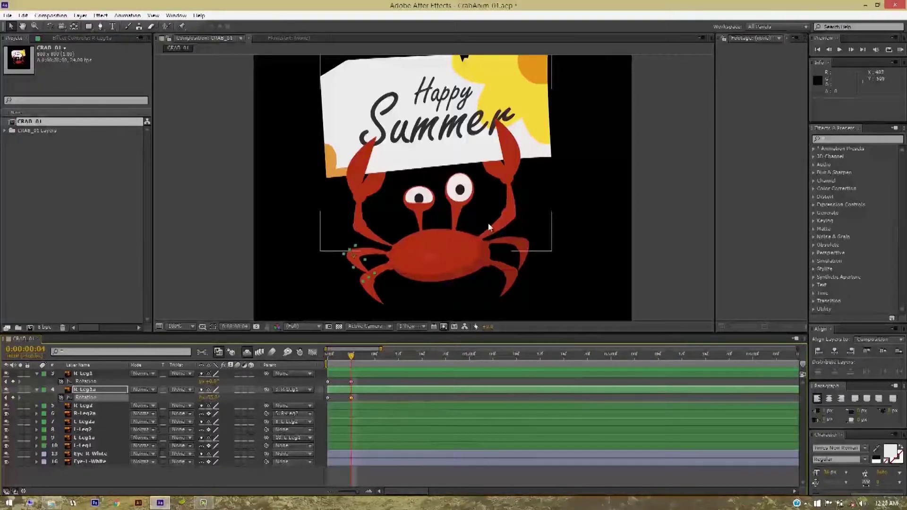
Zoom the composition to 50%, show rulers, and pull down a horizontal guide
key("comma")
key("comma")
left_click(568, 200)
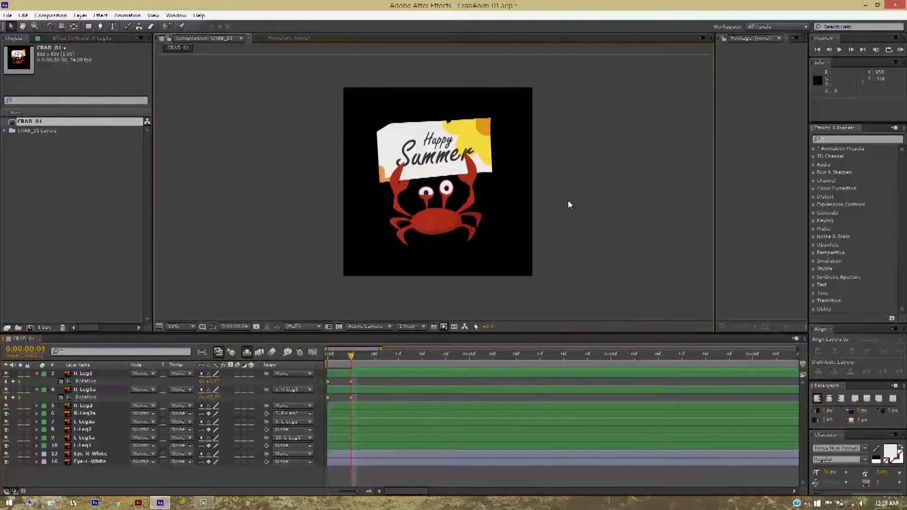
key("ctrl+r")
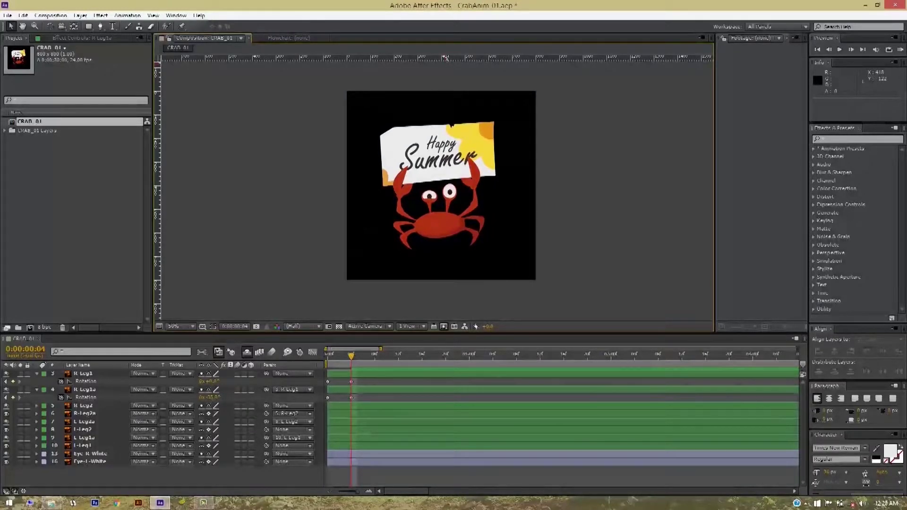
left_click_drag(445, 58, 449, 232)
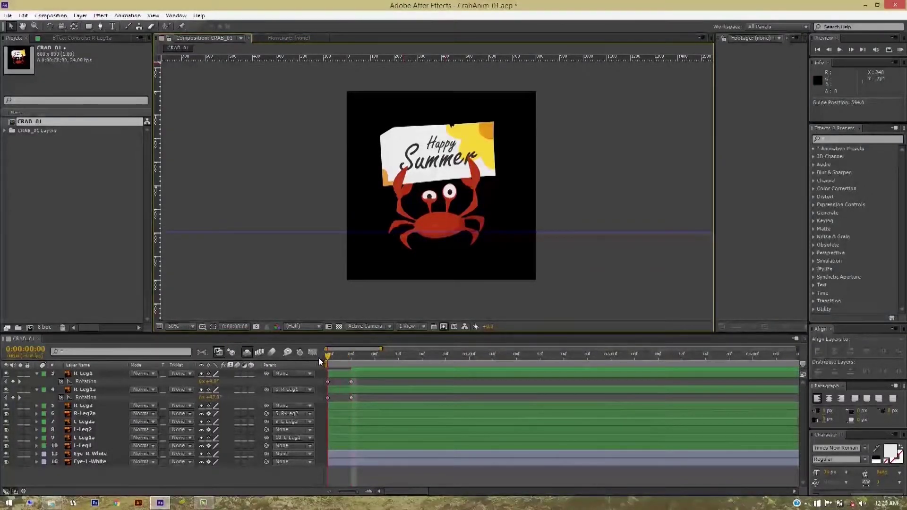
Confirm R Leg1a's rotation value and position horizontal guides at the crab's leg tips
left_click(210, 397)
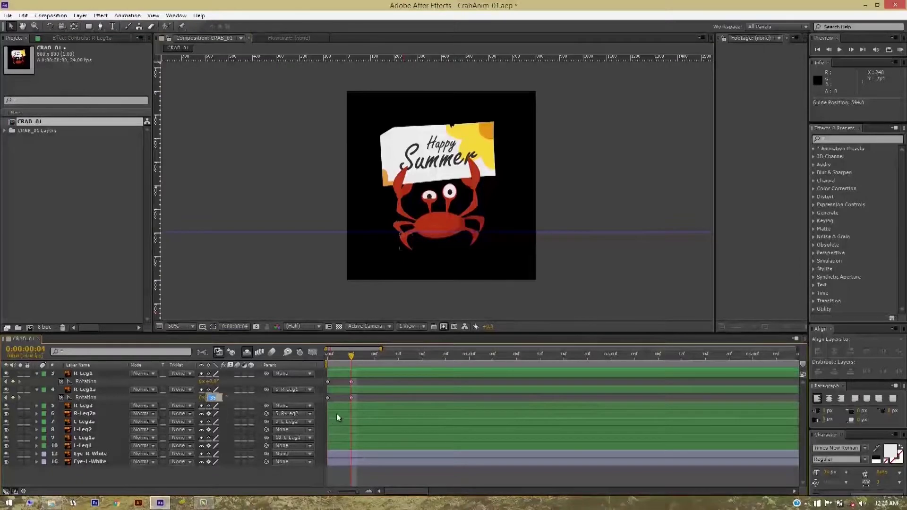
key("Return")
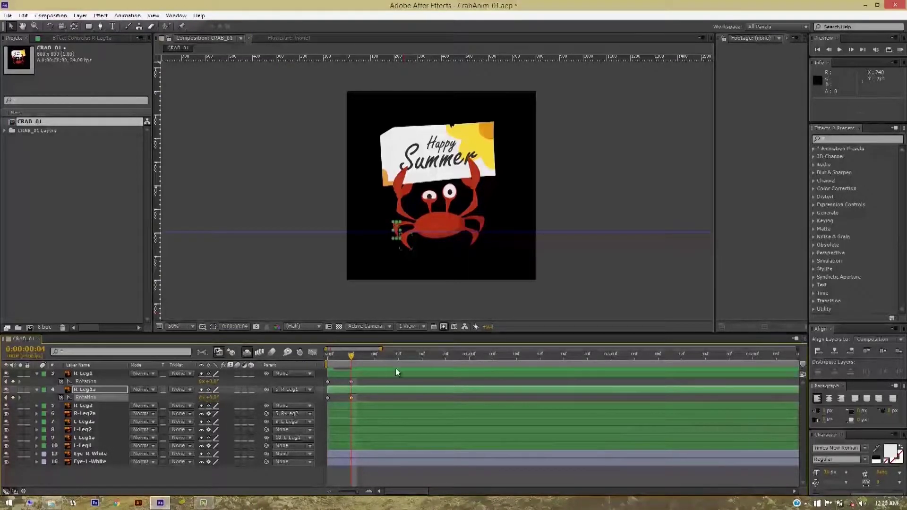
scroll(444, 273, "up", 2)
left_click_drag(456, 287, 469, 235)
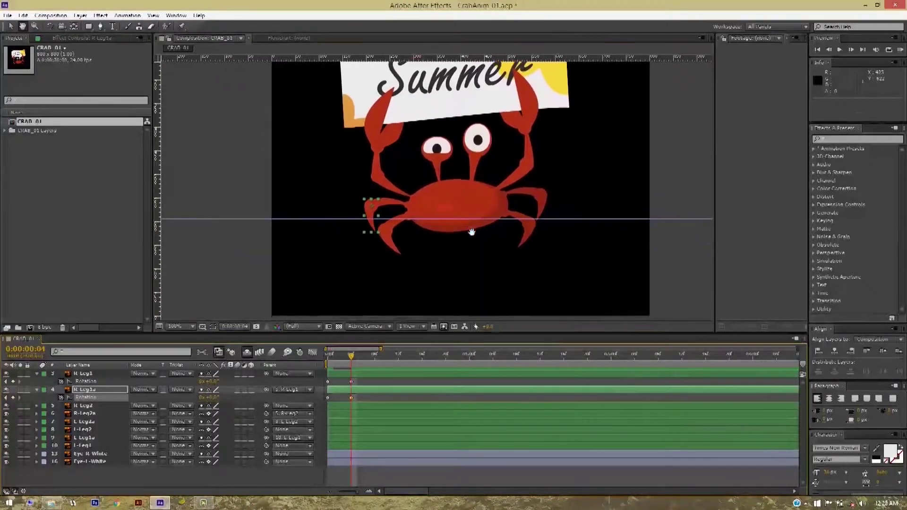
left_click_drag(570, 219, 565, 231)
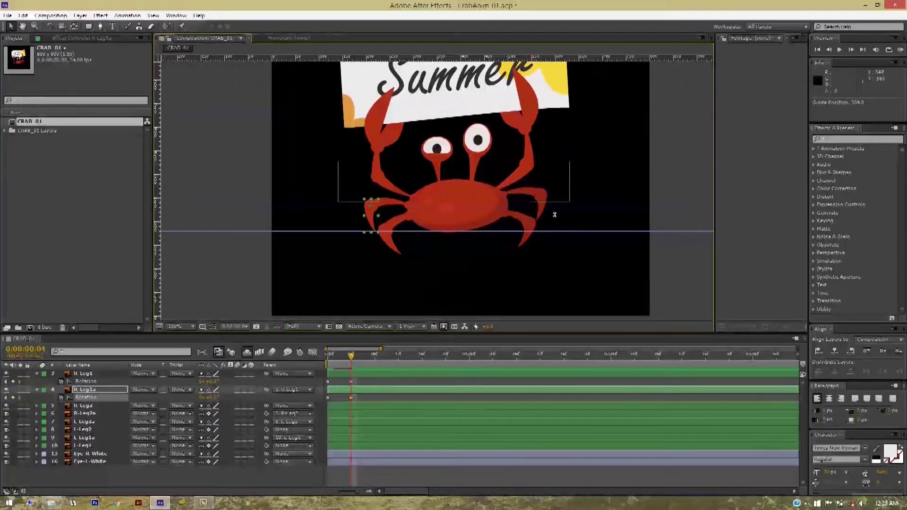
left_click_drag(554, 220, 555, 220)
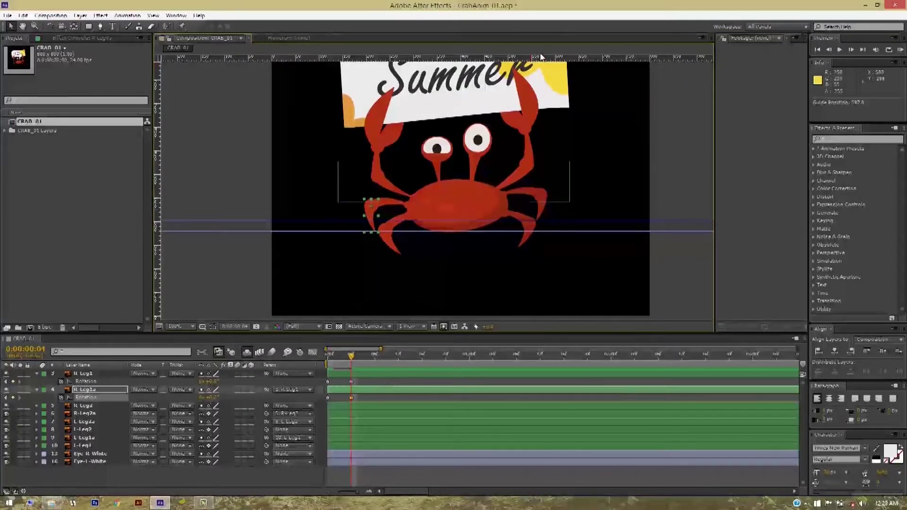
left_click_drag(527, 57, 526, 255)
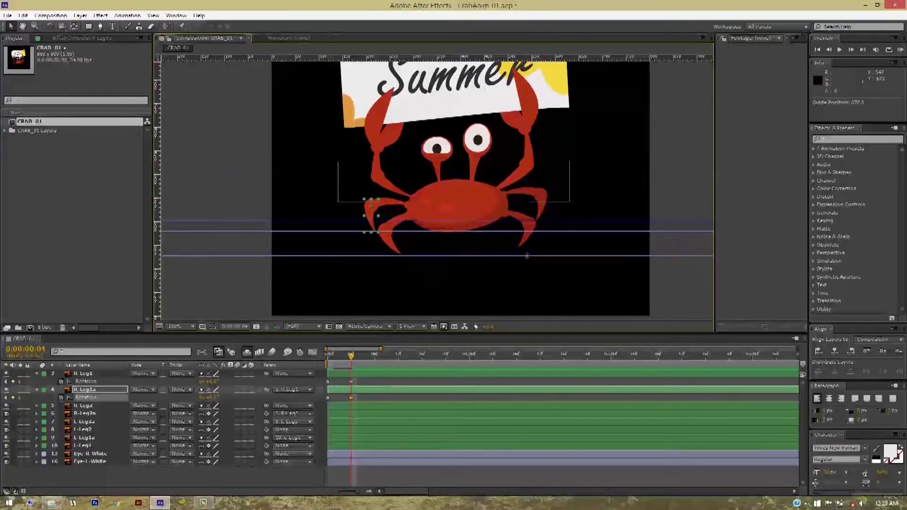
mouse_move(527, 255)
left_mouse_down()
mouse_move(540, 227)
mouse_move(536, 248)
left_mouse_up()
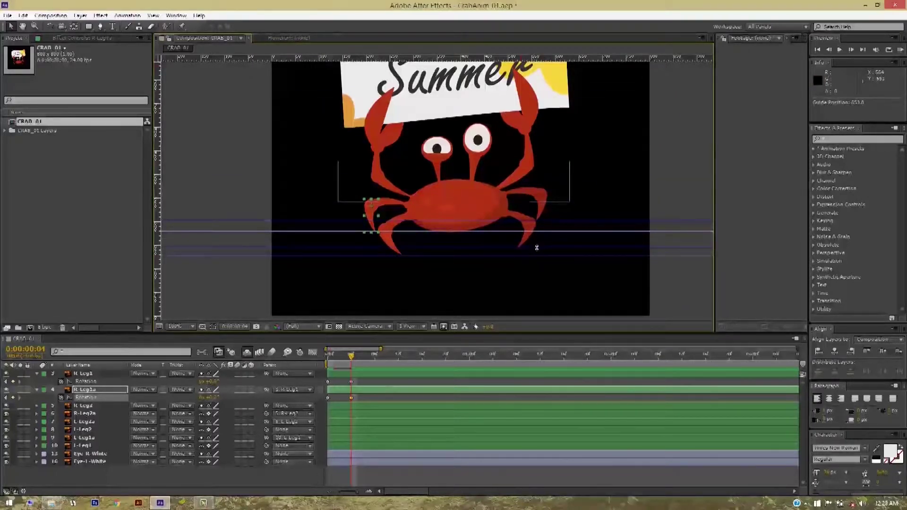
left_click_drag(536, 248, 506, 247)
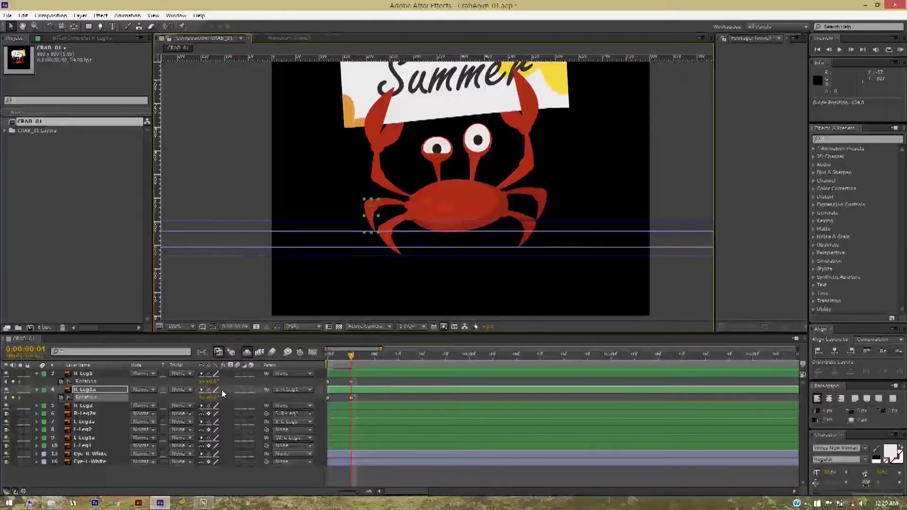
Copy the front leg's rotation keyframes and paste them out to frames 8 and 16
left_click_drag(351, 358, 314, 355)
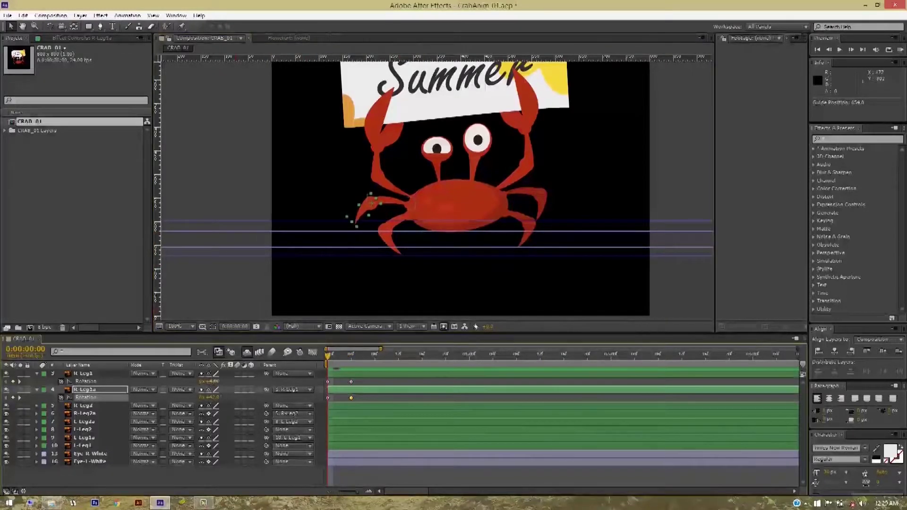
key("ctrl+Up")
left_click(98, 430)
key("u")
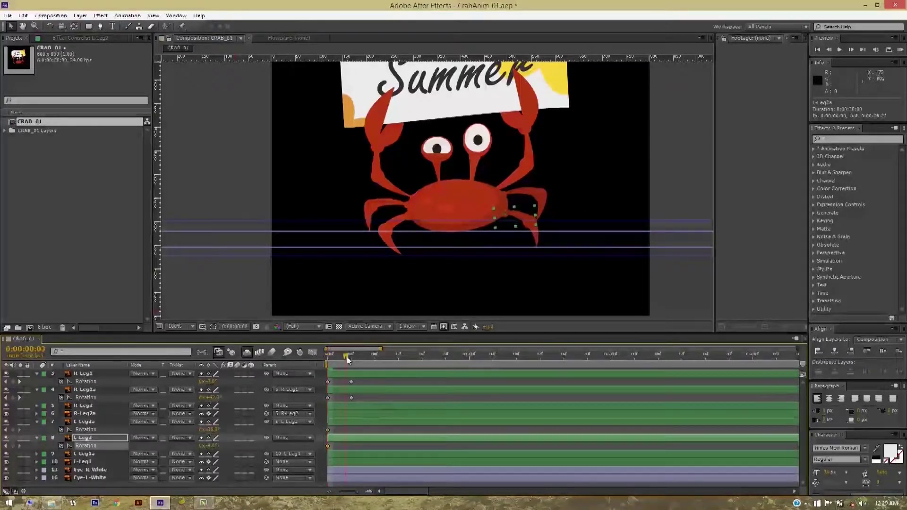
key("k")
key("ctrl+Up")
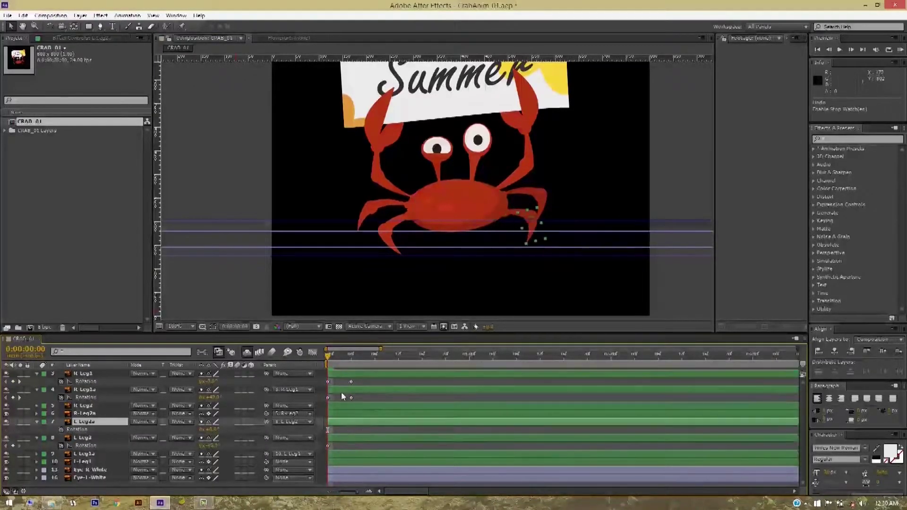
key("Page_Down")
key("Page_Down")
key("Page_Down")
left_click_drag(347, 408, 382, 384)
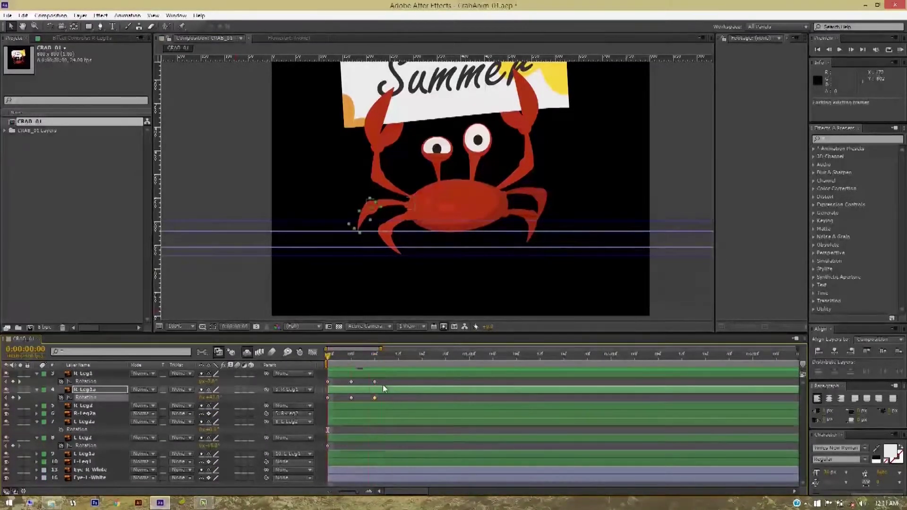
key("ctrl+c")
key("ctrl+v")
key("equal")
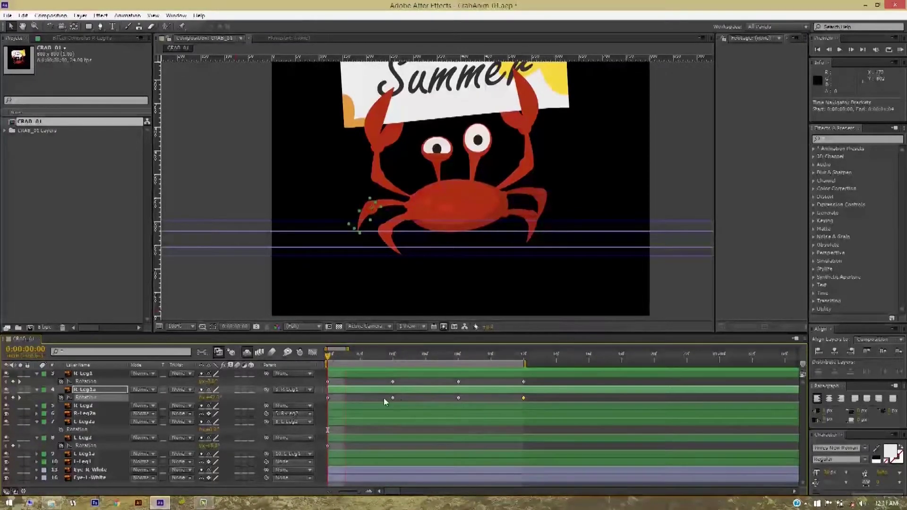
left_click(458, 381)
key("ctrl+v")
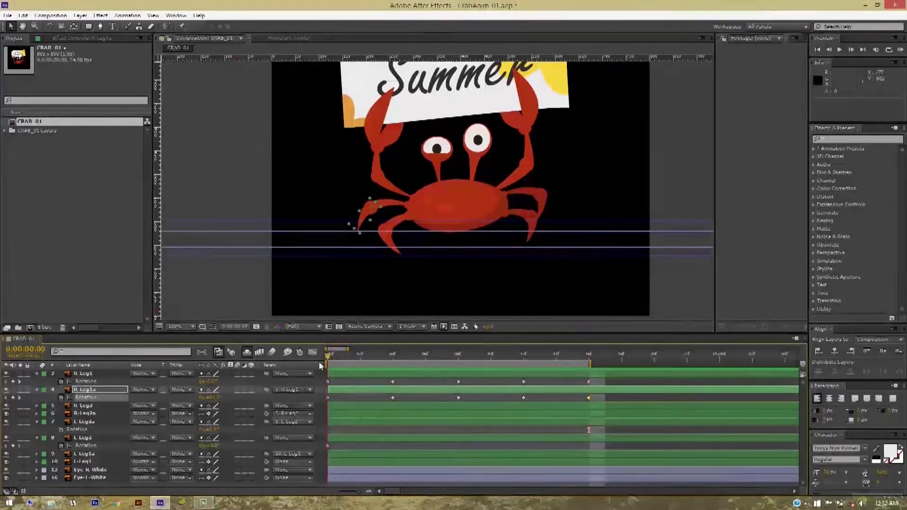
Add rotation keyframes for R Leg1 and R Leg1a at frames 2 and 10
left_click(415, 359)
left_click(441, 390)
key("period")
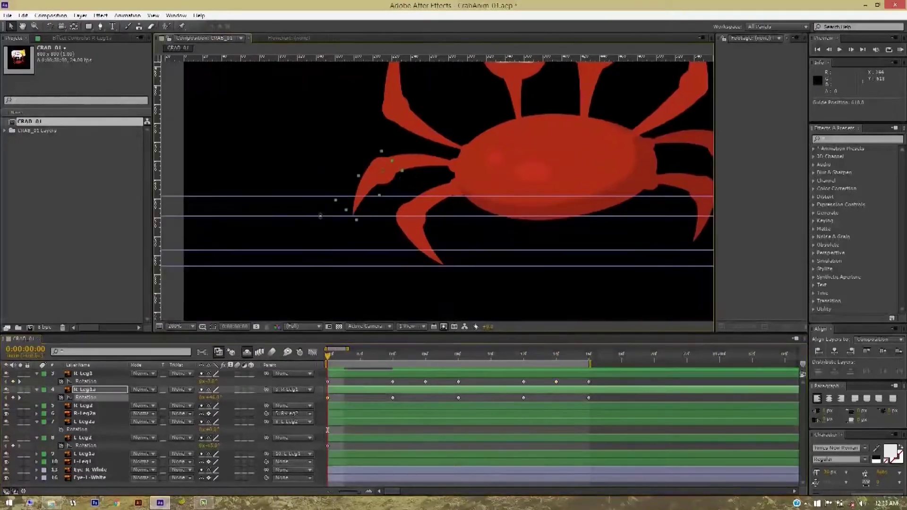
key("ctrl+z")
left_click(524, 382)
key("ctrl+c")
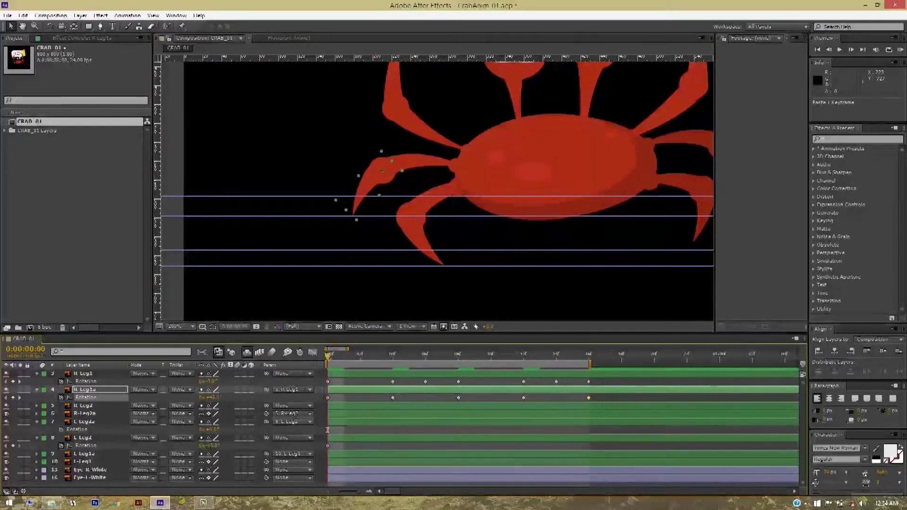
key("ctrl+v")
key("ctrl+v")
left_click_drag(491, 430, 589, 430)
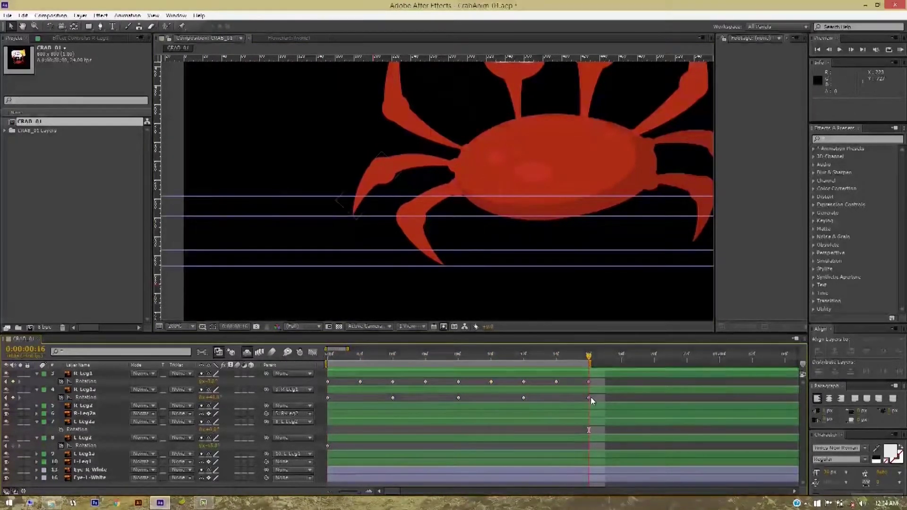
left_click(562, 376)
At frame 0, rotate R Leg1 to about -17° and set R Leg1a to 40°
left_click(330, 355)
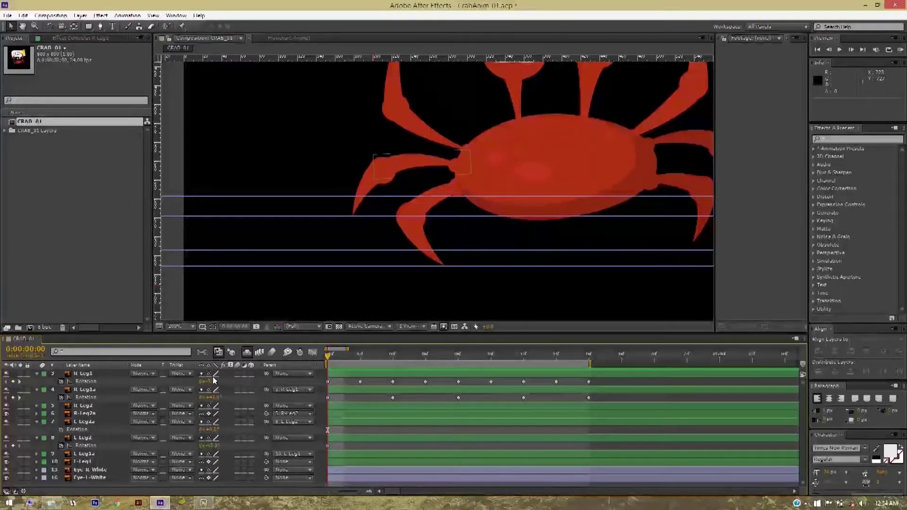
left_click_drag(215, 381, 233, 389)
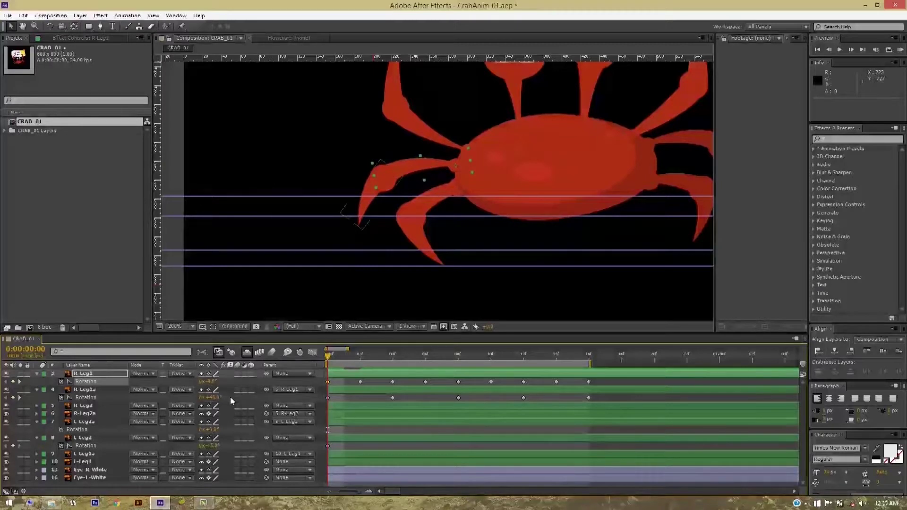
left_click(231, 397)
mouse_move(213, 398)
left_mouse_down()
mouse_move(223, 397)
mouse_move(213, 397)
left_mouse_up()
left_click(352, 383)
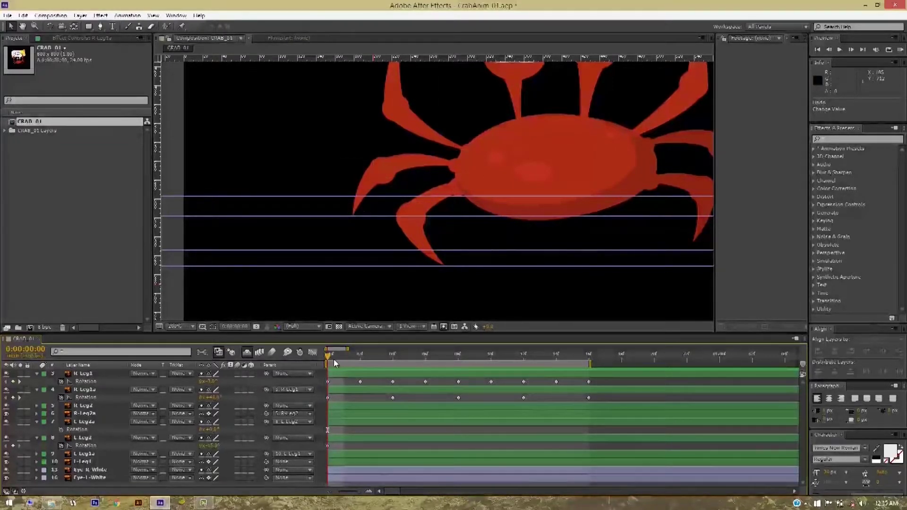
Review R Leg1's frame-2 pose and compare the leg poses from frame 0 through 8
left_click_drag(329, 359, 369, 366)
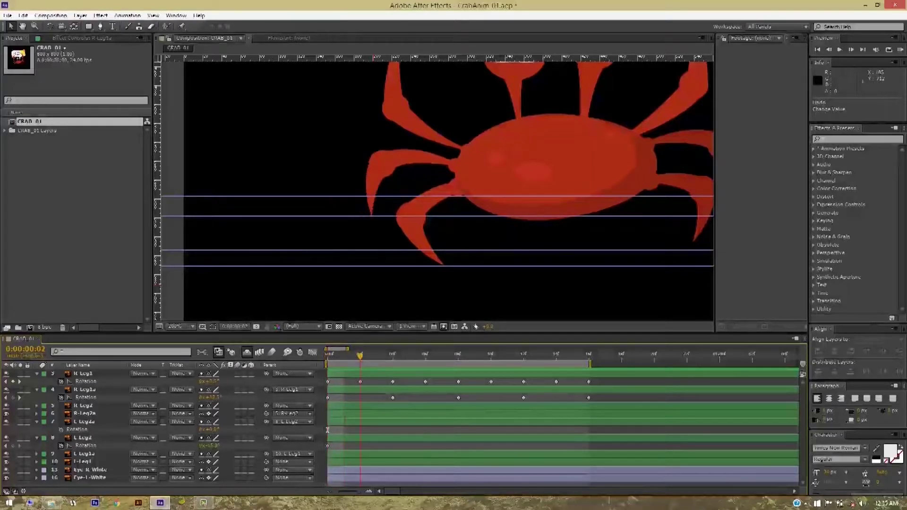
left_click(360, 382)
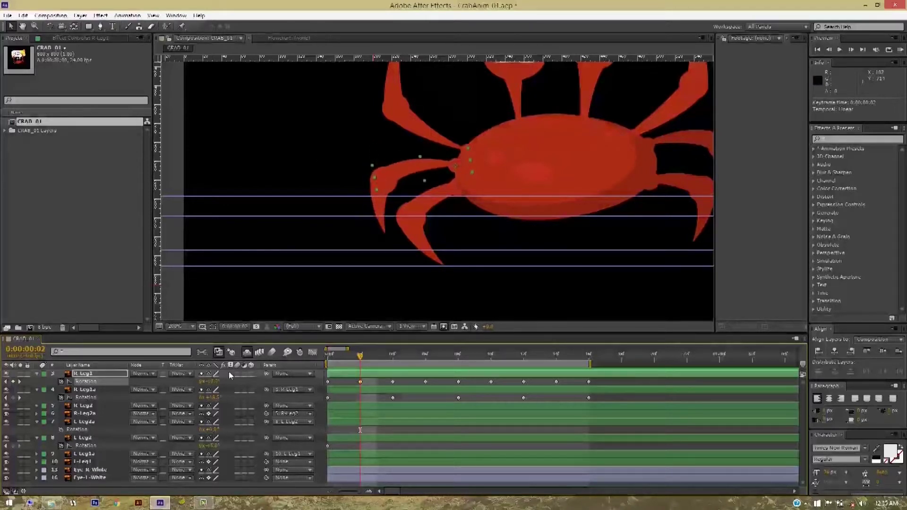
left_click_drag(210, 381, 384, 227)
key("ctrl+z")
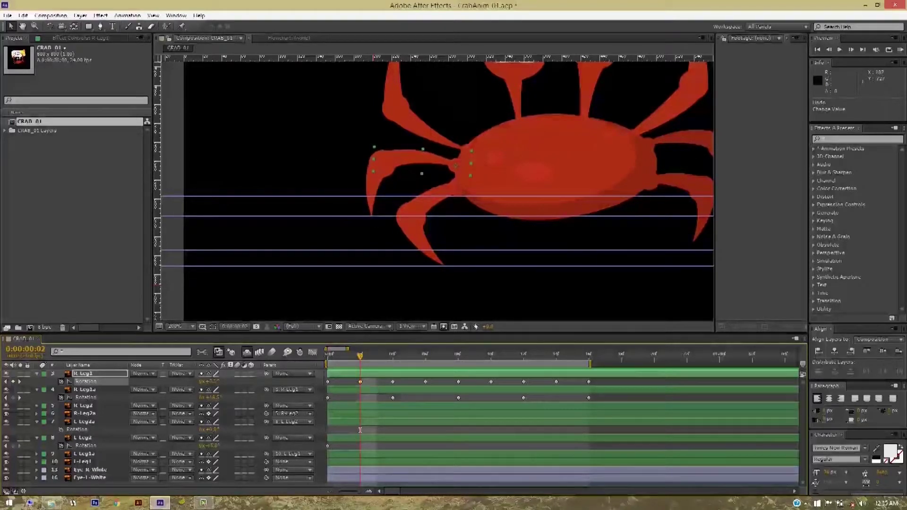
left_click_drag(360, 359, 397, 365)
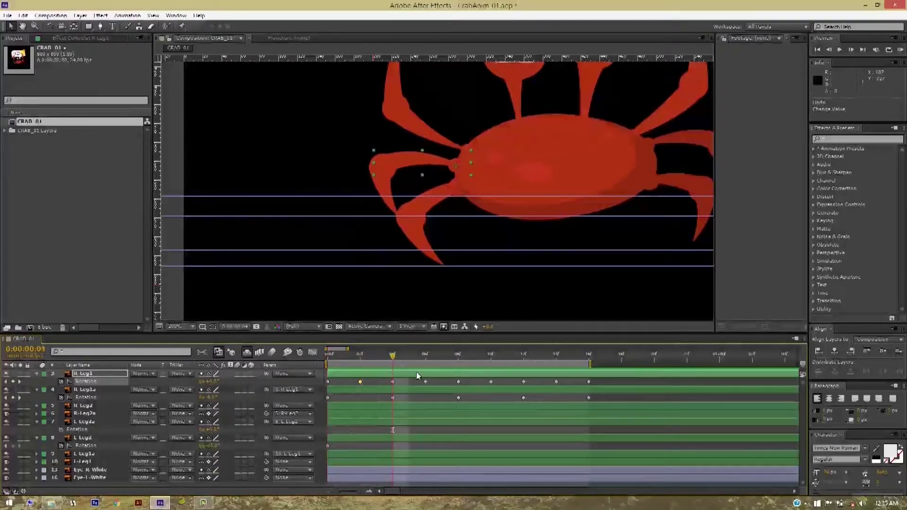
left_click_drag(403, 355, 430, 368)
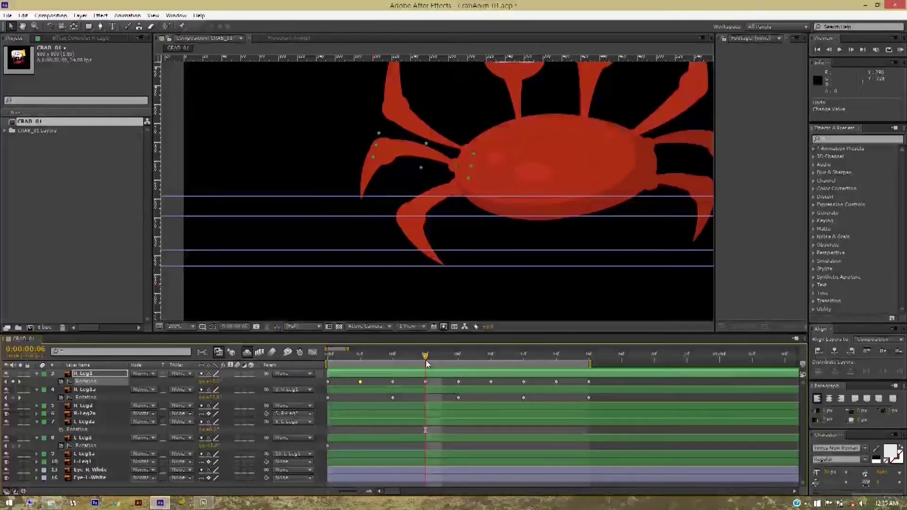
mouse_move(427, 356)
left_mouse_down()
mouse_move(557, 379)
mouse_move(596, 376)
mouse_move(589, 359)
left_mouse_up()
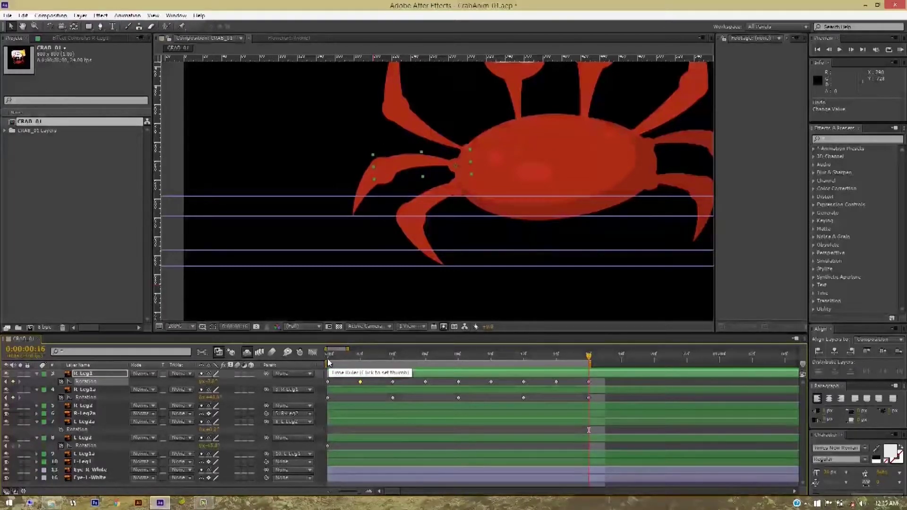
RAM-preview the 16-frame leg cycle with numpad 0, then stop it
left_click(335, 356)
left_click(590, 354)
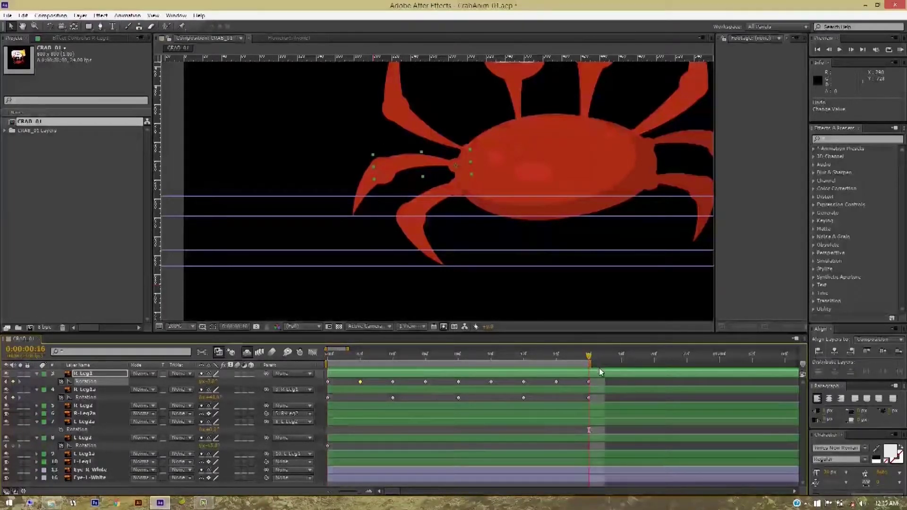
key("KP_0")
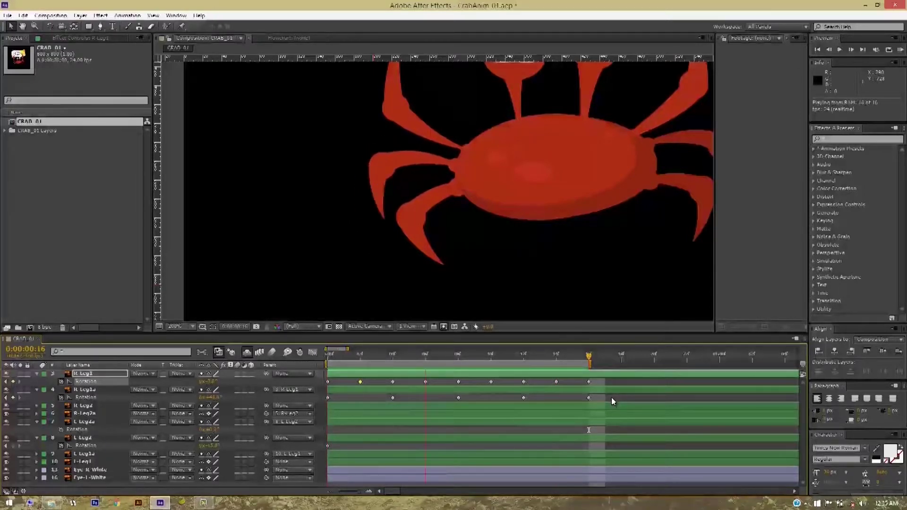
left_click(435, 256)
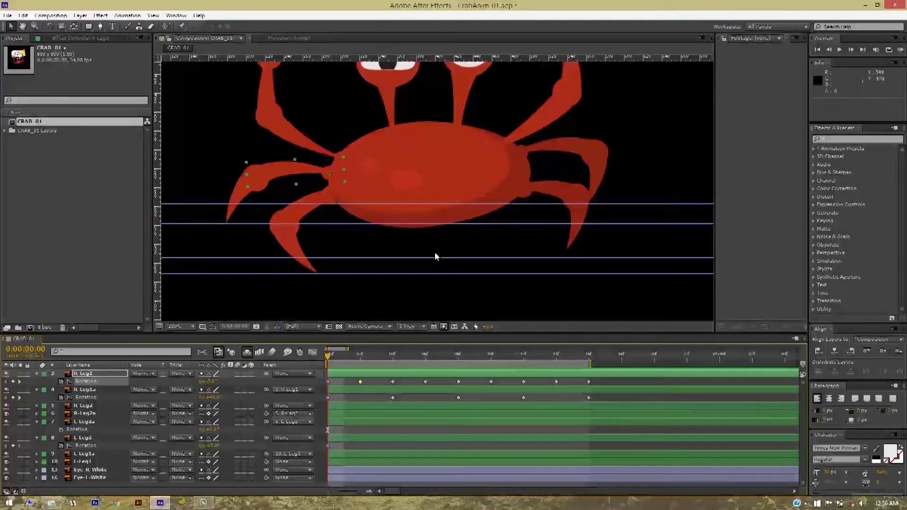
Give the R Leg1 and R Leg1a layers an orange label
left_click(85, 390)
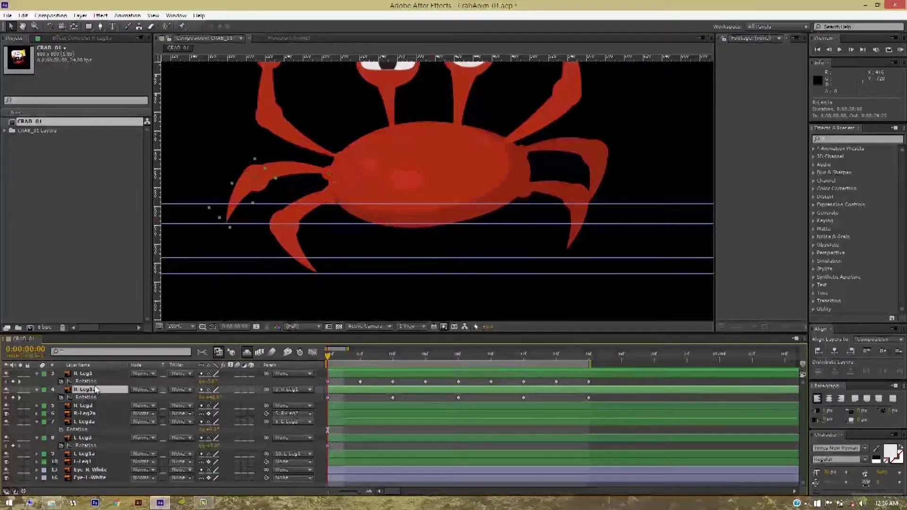
left_click(85, 374, "shift")
left_click(44, 374)
left_click(67, 319)
Paste rotation keyframes onto the L Leg2 pair, deleting a stray frame-2 keyframe
left_click(85, 406)
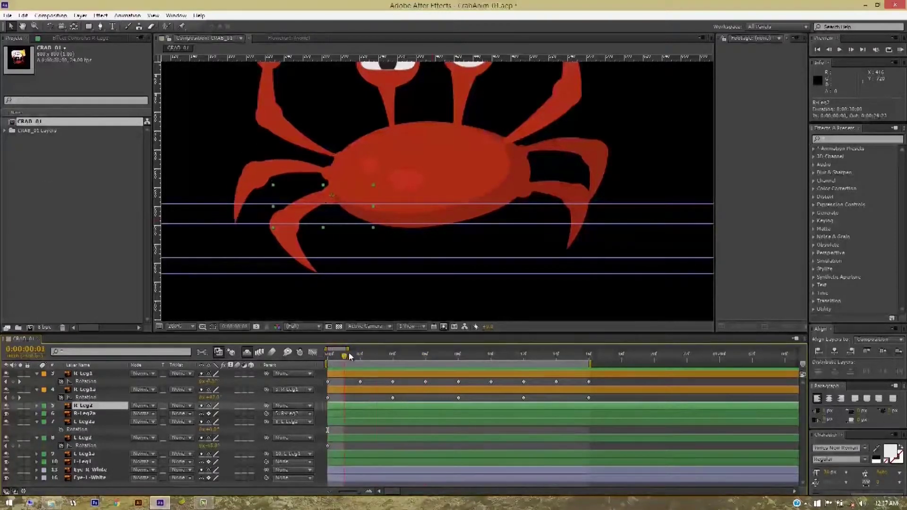
left_click(393, 355)
left_click(86, 429)
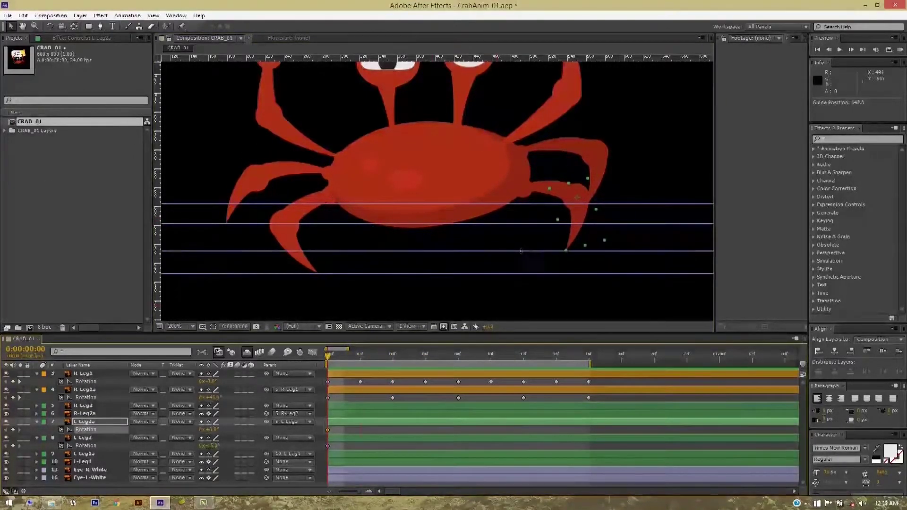
left_click(359, 357)
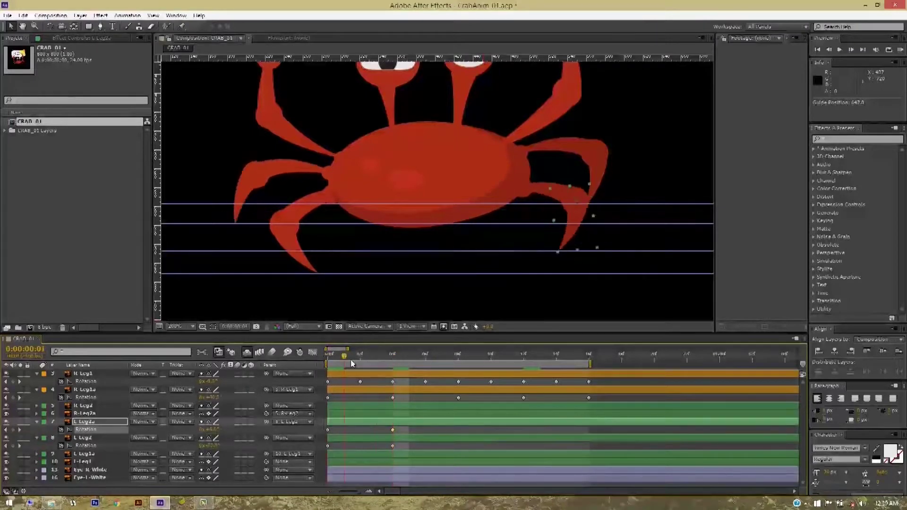
key("ctrl+v")
key("Delete")
Paste the left leg rotation keyframes again at frames 8 and 12 and check their values
left_click_drag(360, 355, 458, 355)
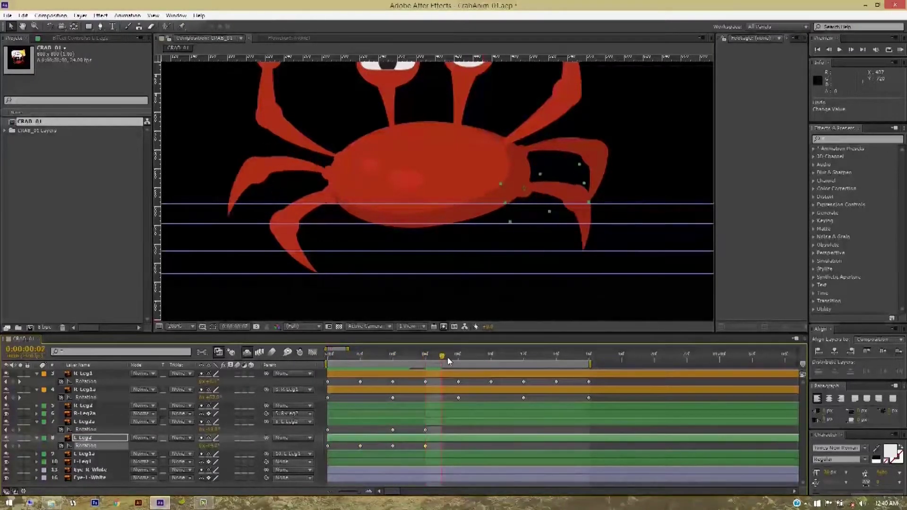
key("ctrl+v")
key("Page_Down")
key("Page_Down")
key("Page_Down")
key("ctrl+v")
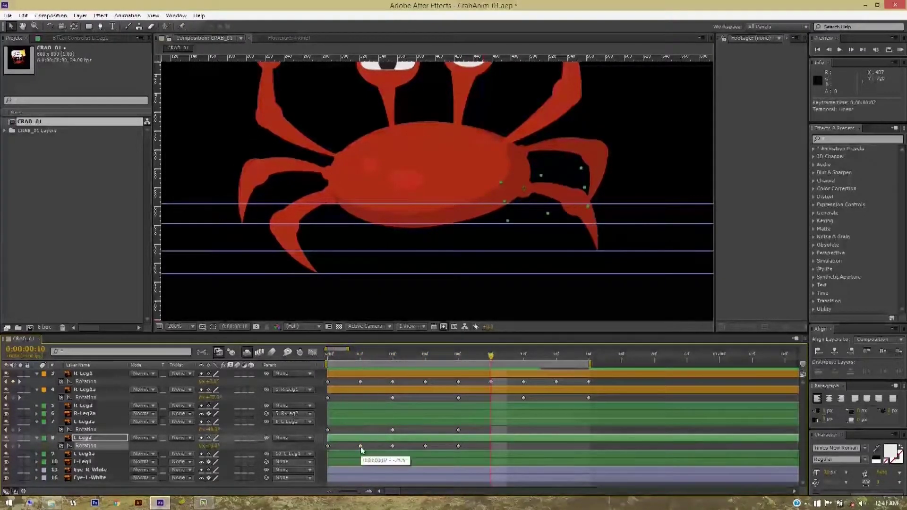
left_click(392, 447)
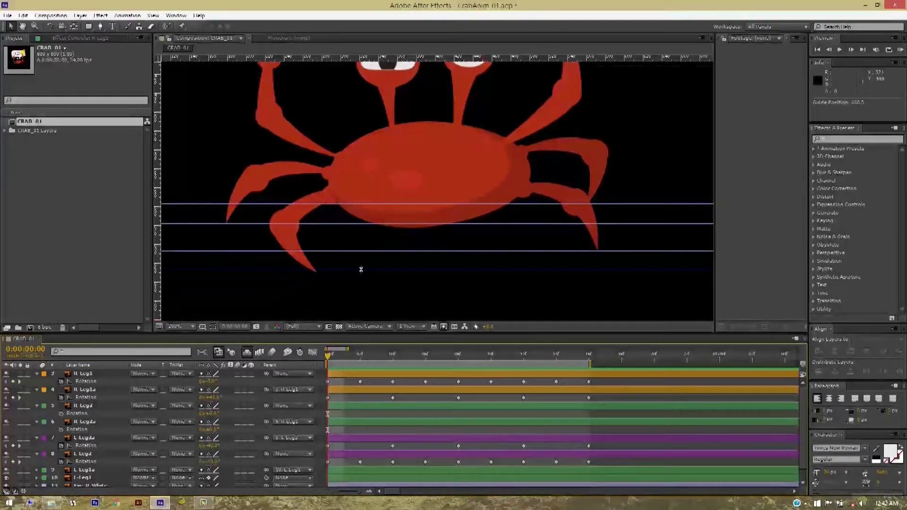
left_click(275, 246)
key("Page_Up")
key("Page_Up")
key("Page_Up")
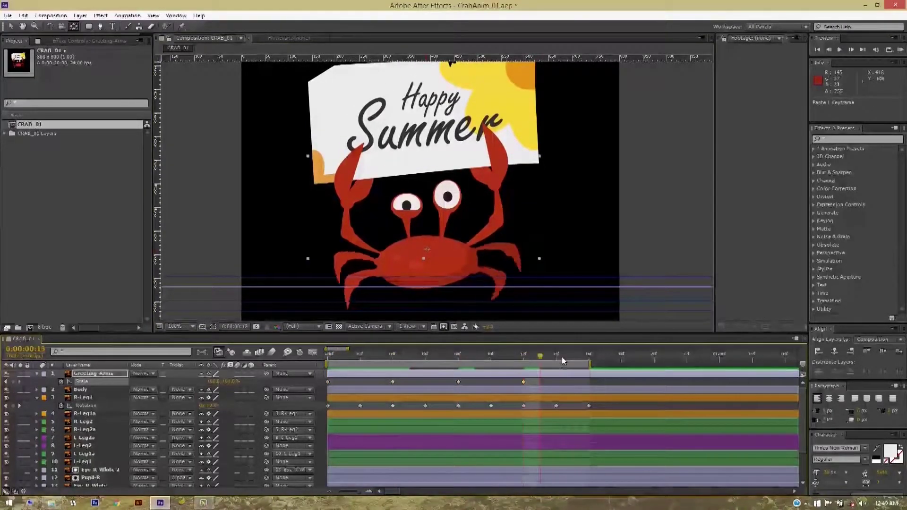
Paste the Greeting Arms Scale keyframe at frame 16, hide rulers and guides, and preview
key("ctrl+v")
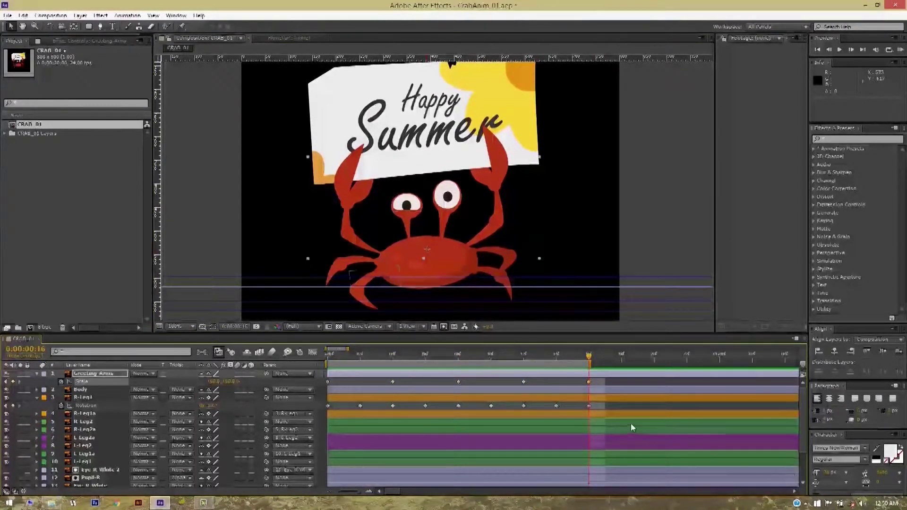
key("space")
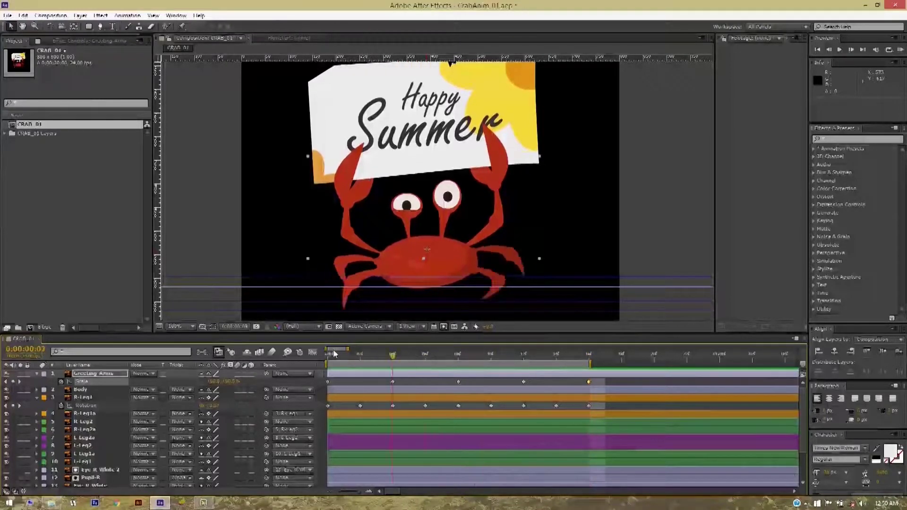
left_click(154, 15)
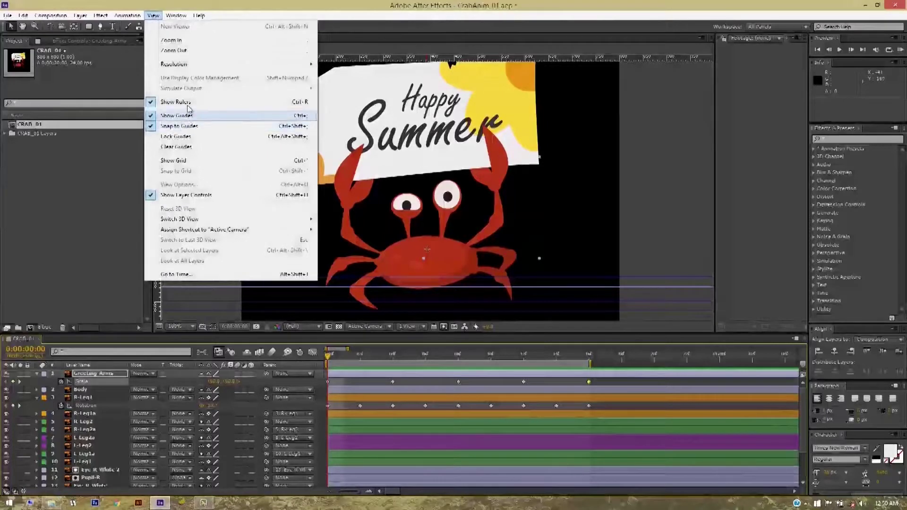
left_click(173, 102)
left_click(153, 16)
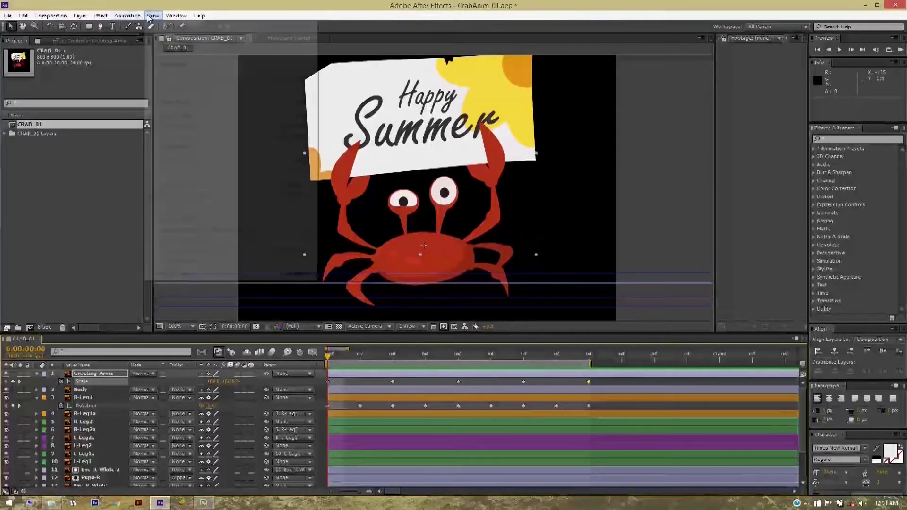
left_click(182, 116)
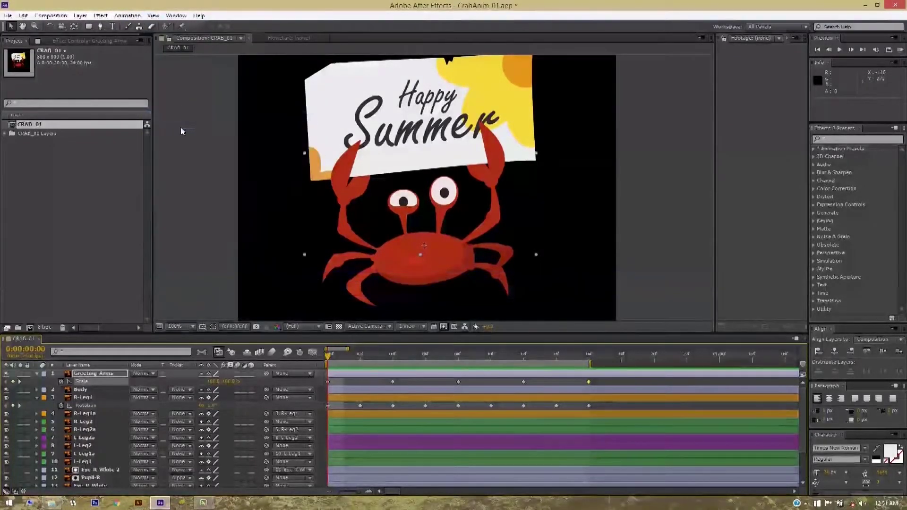
mouse_move(490, 409)
key("space")
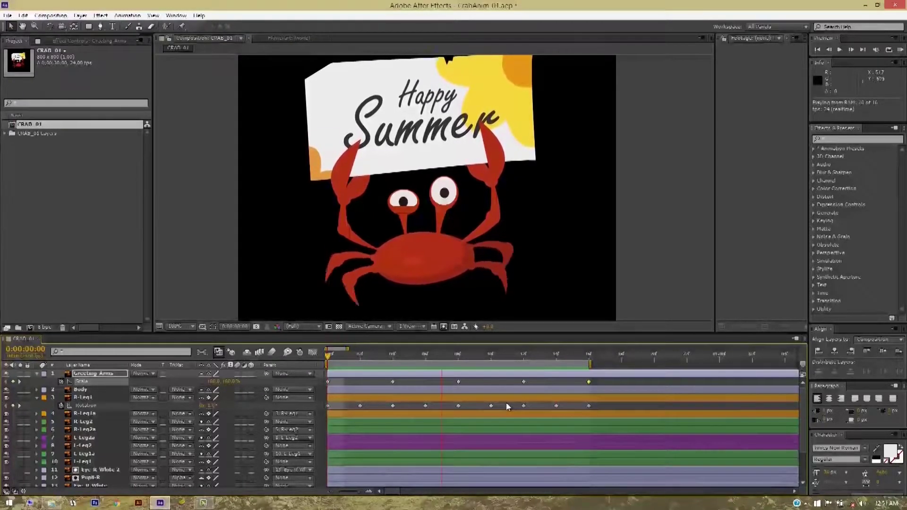
key("space")
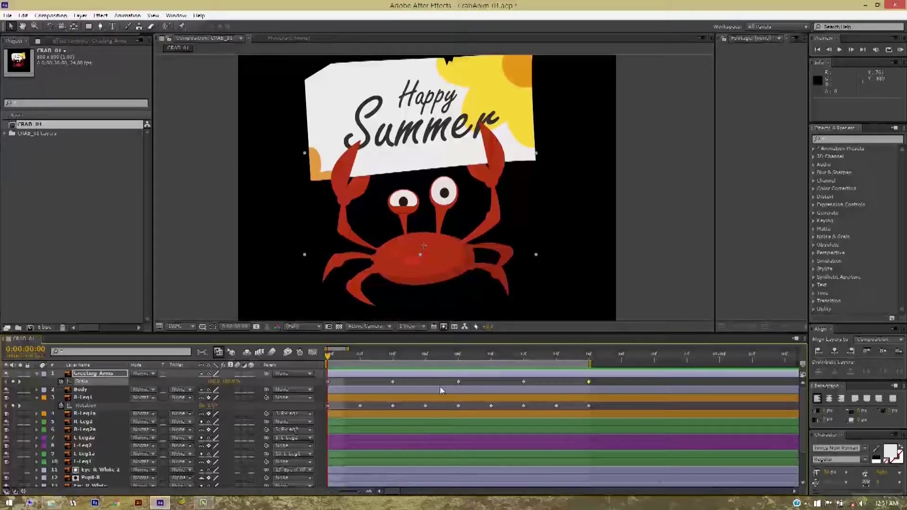
Show the rotation keyframes of leg layers 5 to 10 and review them
left_click_drag(600, 383, 330, 426)
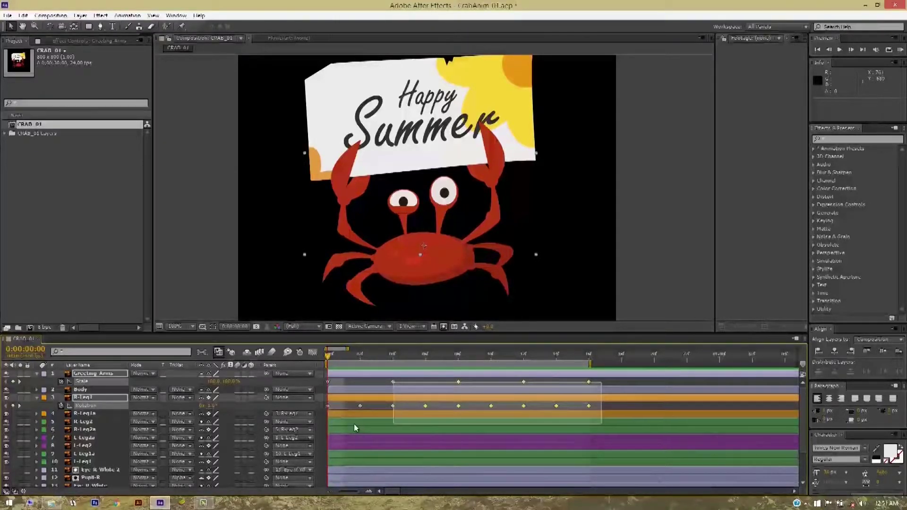
left_click(364, 385)
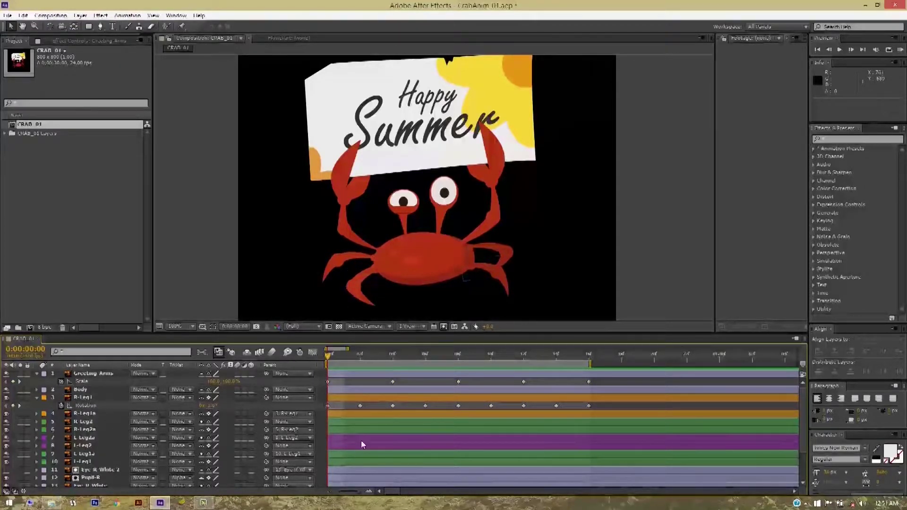
left_click_drag(360, 423, 358, 465)
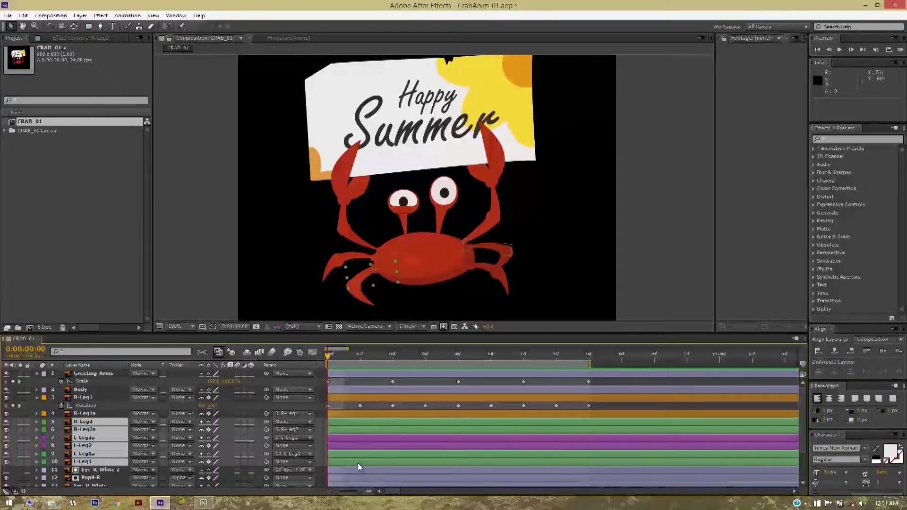
scroll(146, 429, "down", 1)
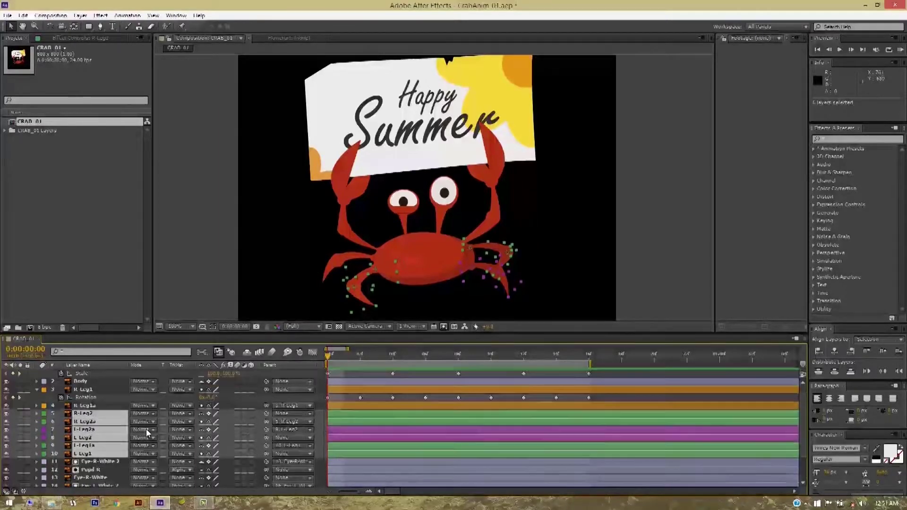
key("r")
scroll(297, 449, "down", 1)
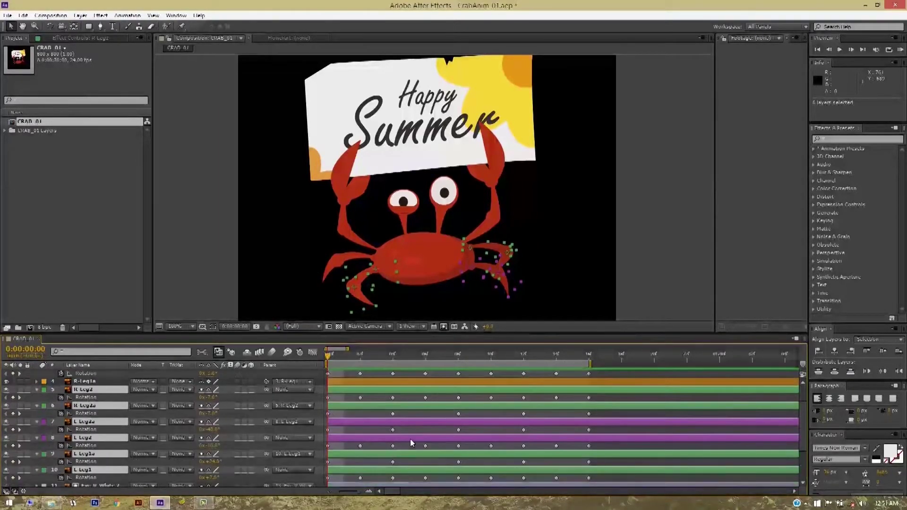
scroll(511, 410, "down", 1)
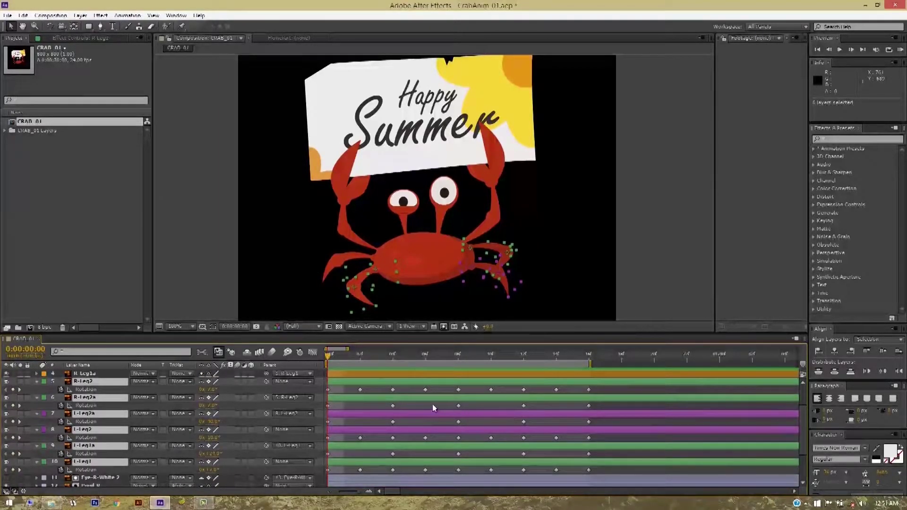
left_click(401, 405)
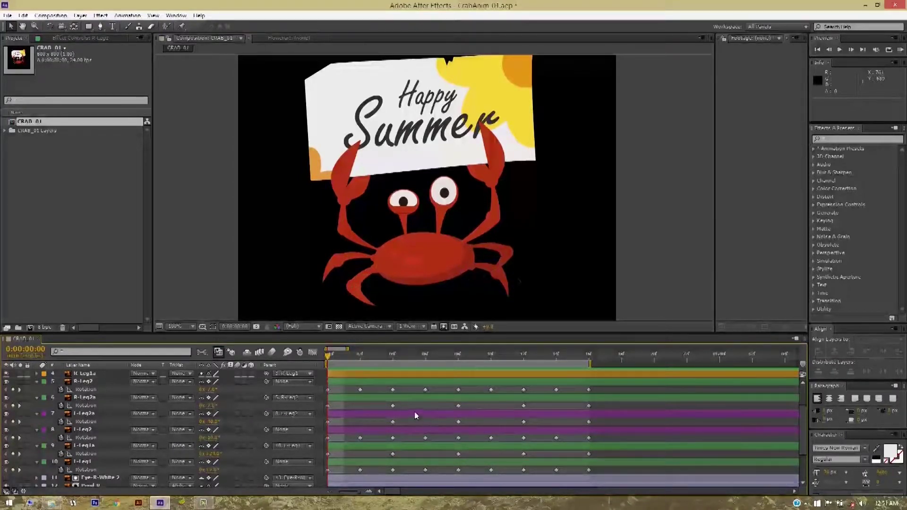
scroll(509, 430, "up", 1)
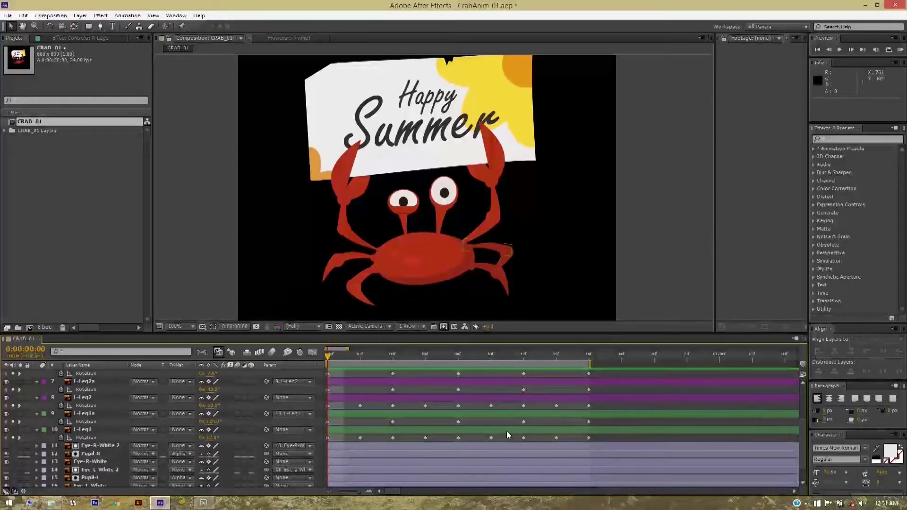
scroll(506, 431, "up", 2)
scroll(507, 431, "up", 2)
scroll(501, 431, "down", 2)
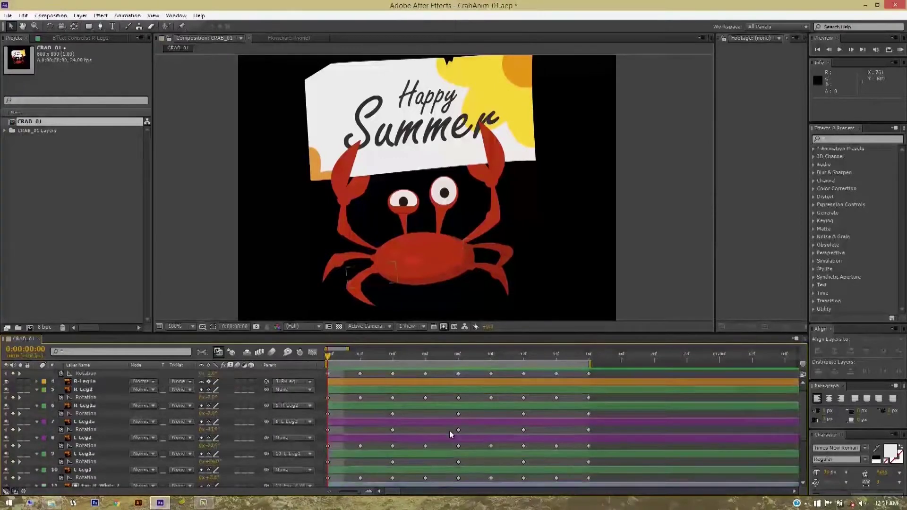
scroll(449, 430, "down", 2)
scroll(385, 417, "up", 4)
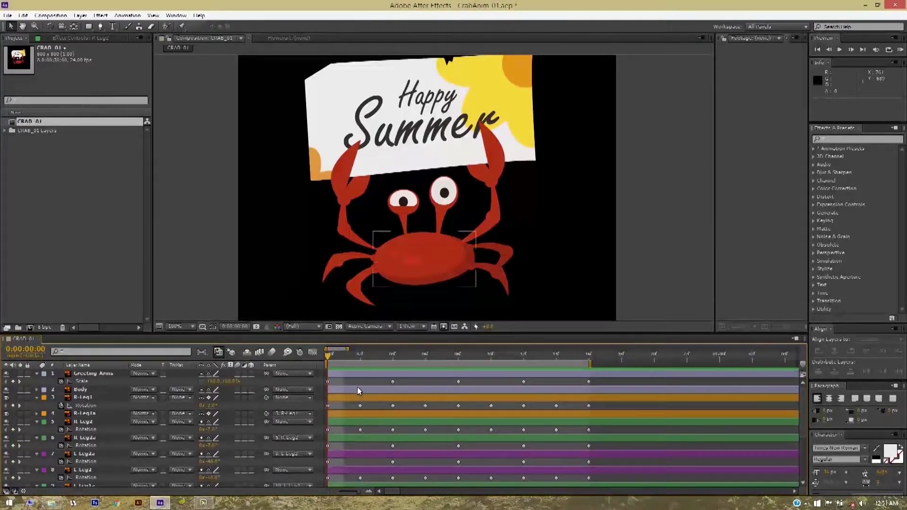
Select all layers, collapse their properties with U, and preview the walk cycle
left_click(358, 375)
scroll(367, 420, "down", 3)
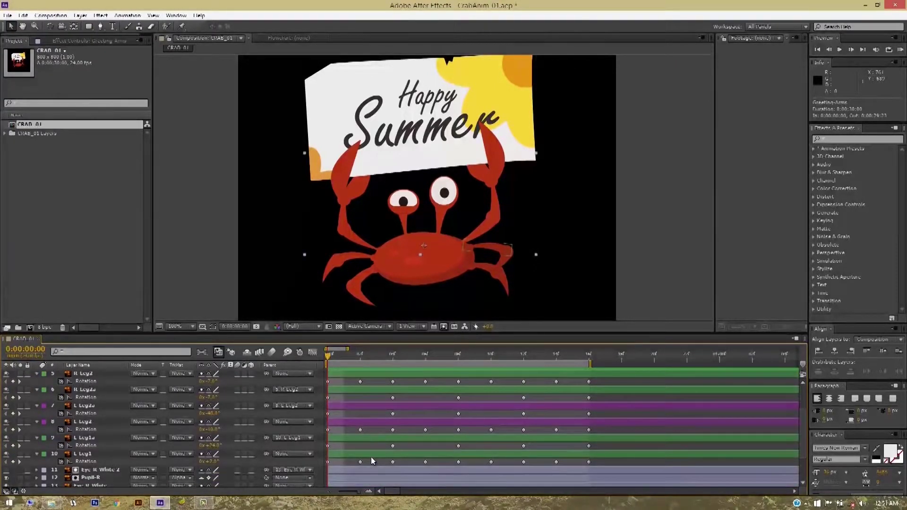
key("ctrl+a")
key("u")
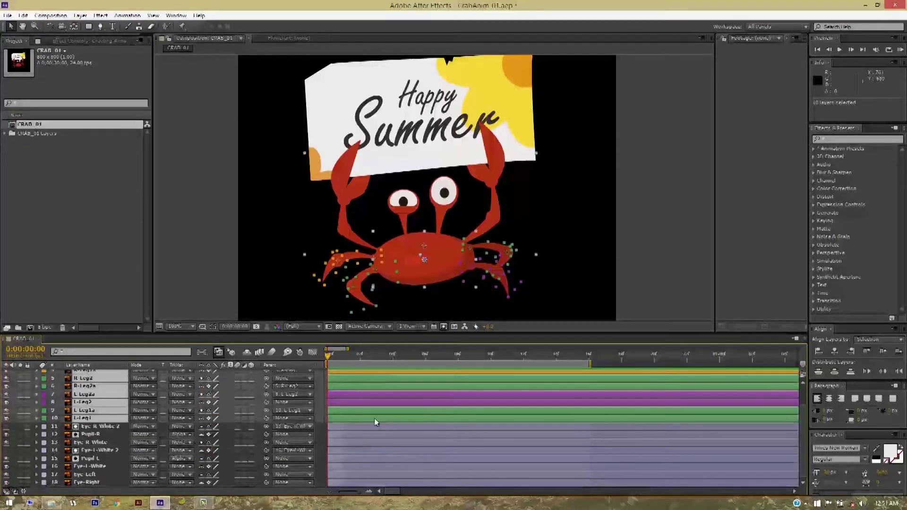
scroll(413, 405, "up", 2)
key("space")
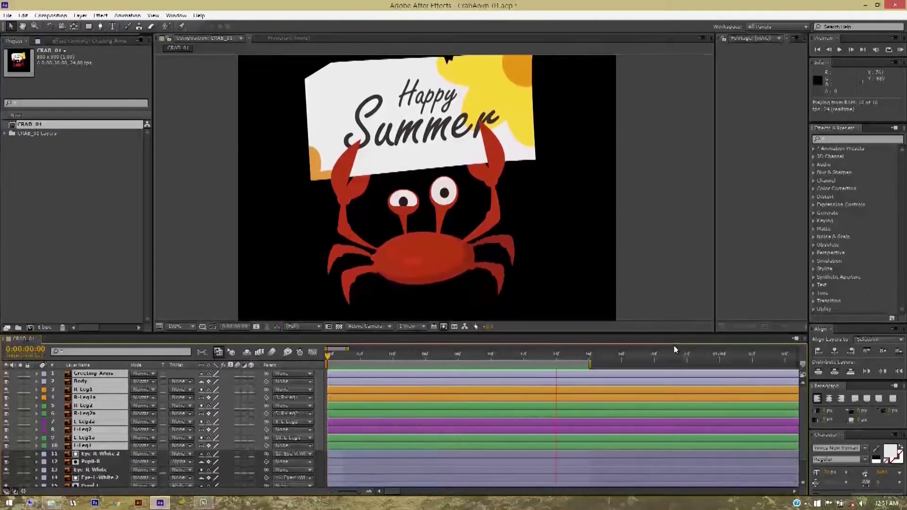
key("space")
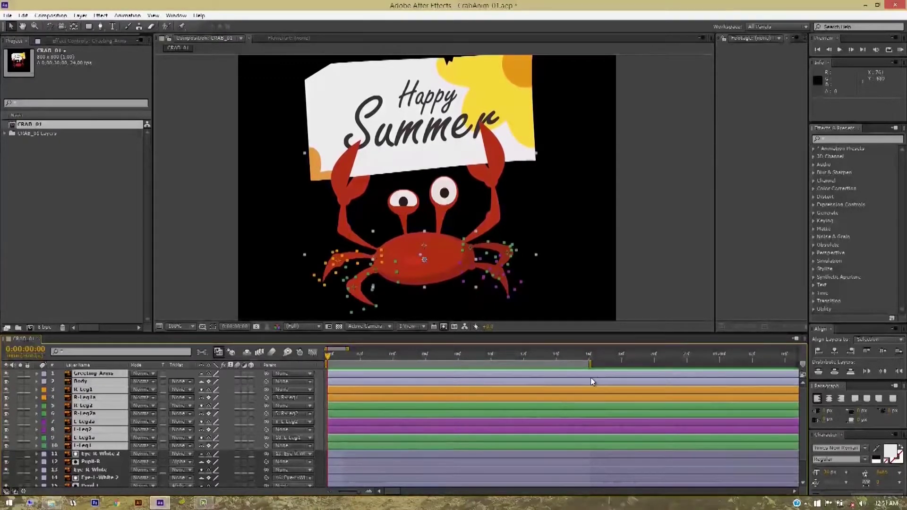
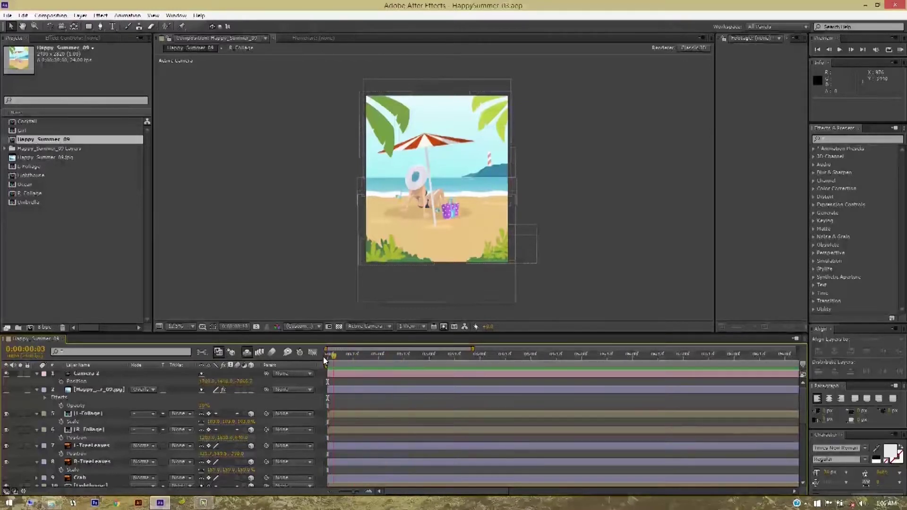
Try nudging Camera 2's position value, then undo the change
left_click_drag(217, 382, 255, 381)
left_click(266, 378)
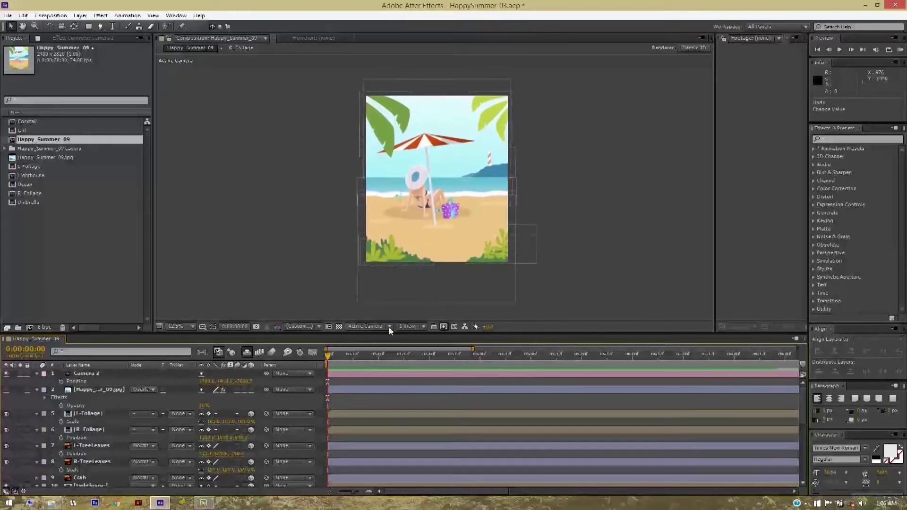
key("ctrl+z")
key("period")
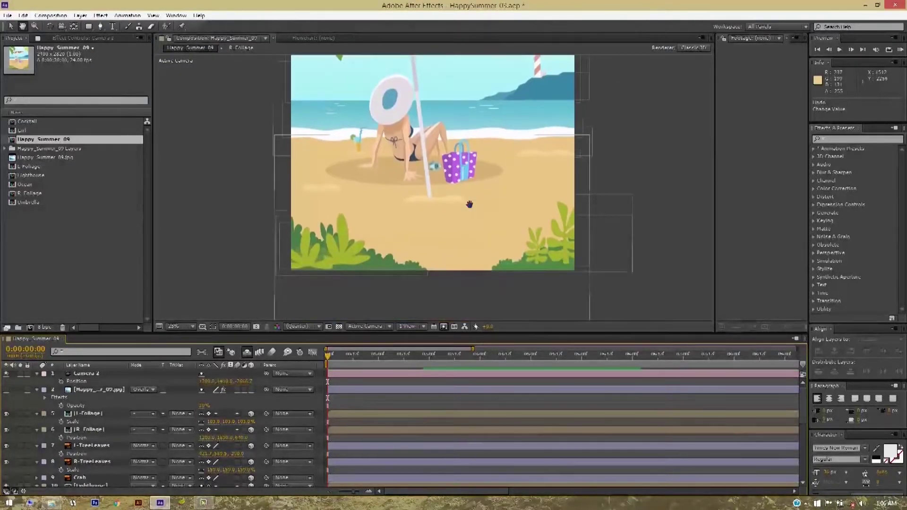
Import CrabAnim_01.aep from the AI folder and select its CRAB_01 composition
left_click(58, 252)
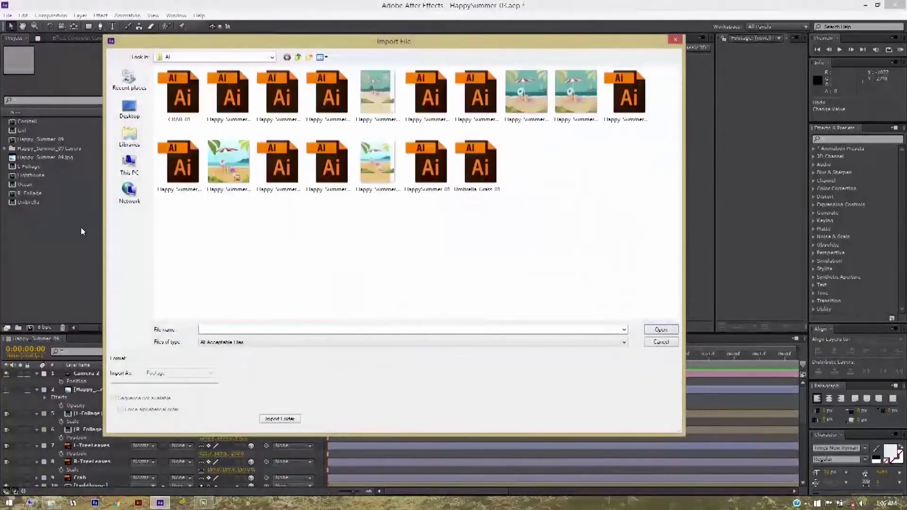
key("BackSpace")
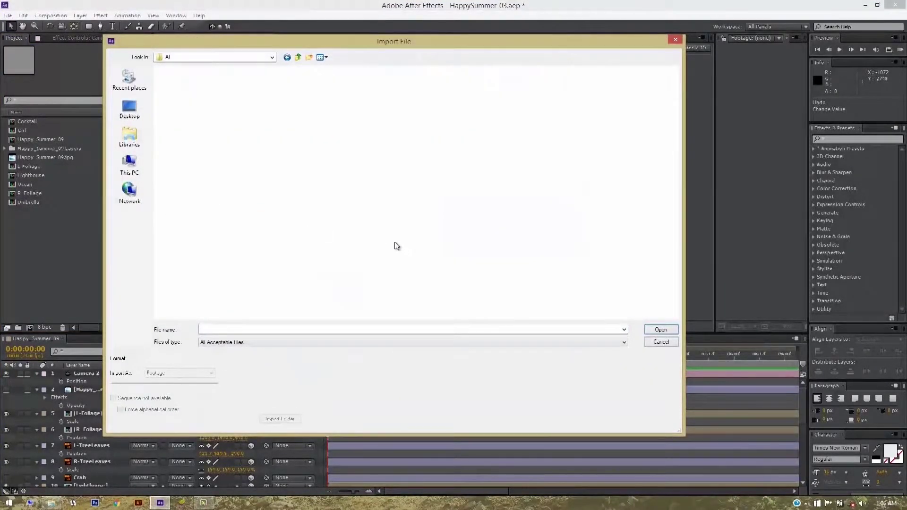
double_click(180, 114)
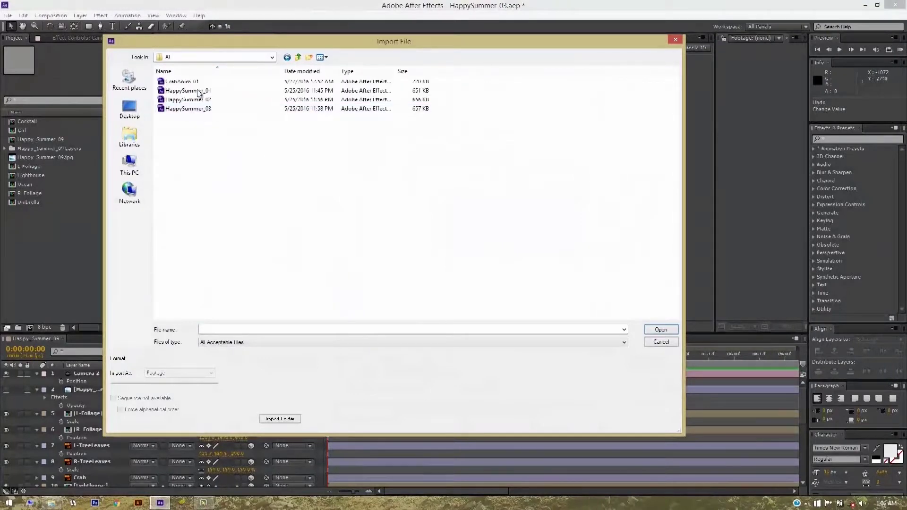
left_click(183, 85)
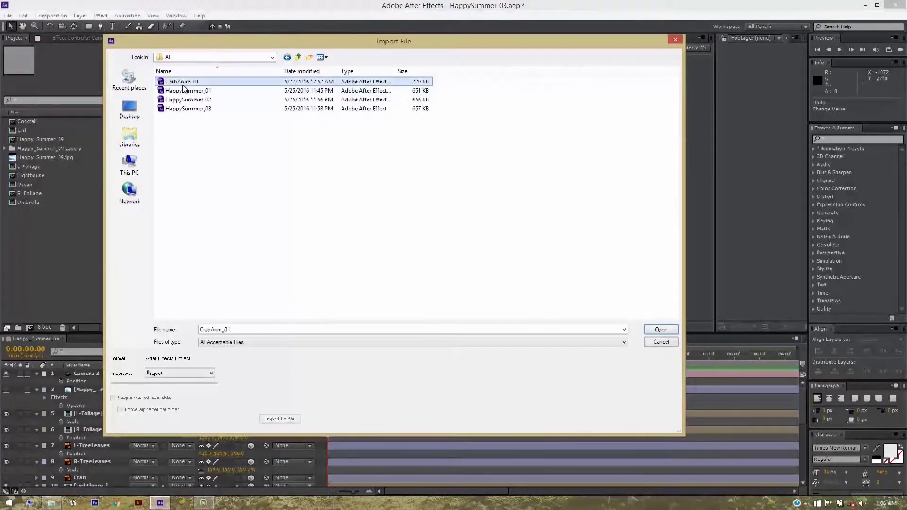
double_click(183, 85)
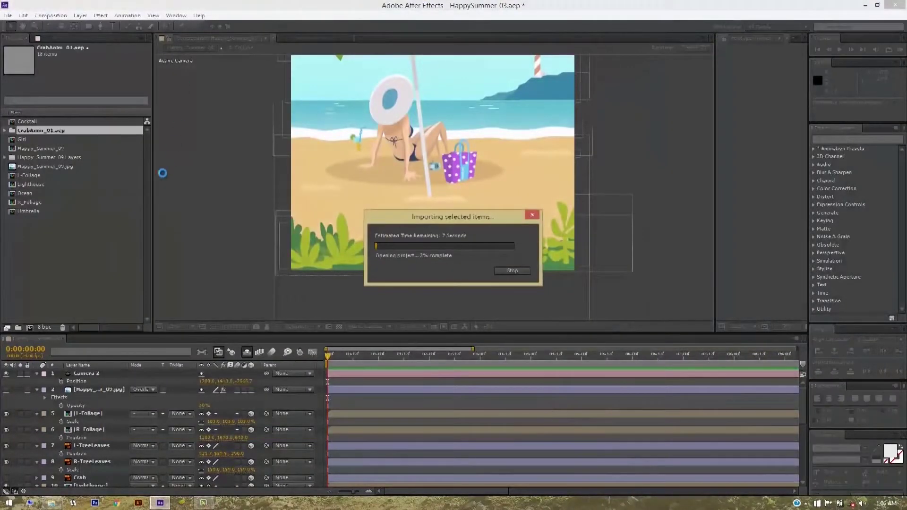
left_click(5, 131)
left_click(34, 141)
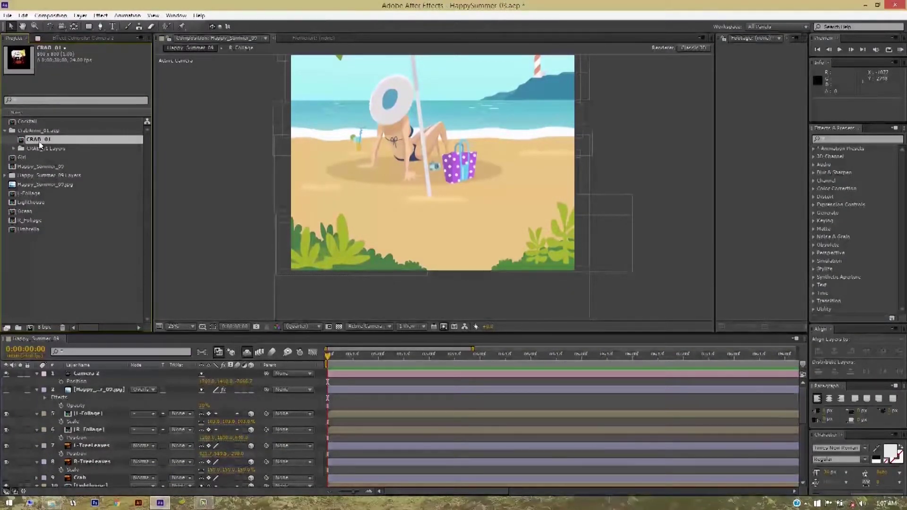
double_click(38, 141)
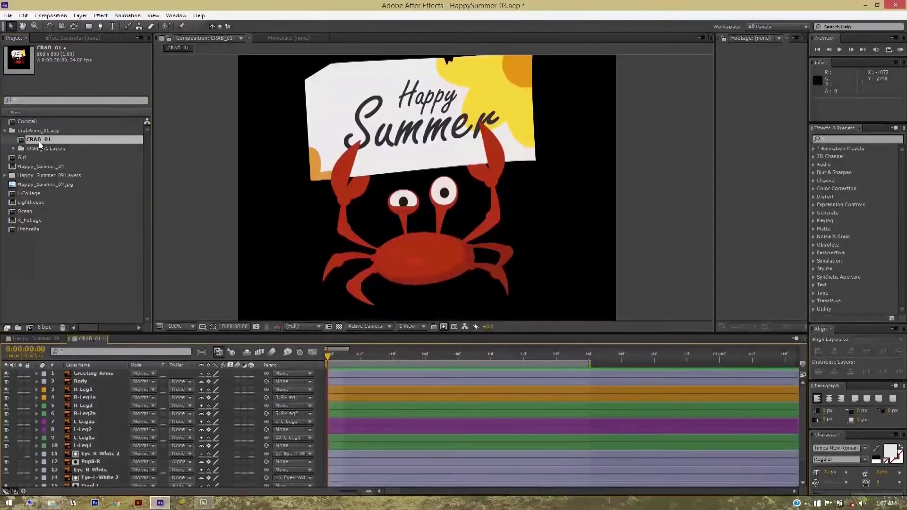
mouse_move(330, 359)
left_mouse_down()
mouse_move(562, 355)
mouse_move(307, 352)
left_mouse_up()
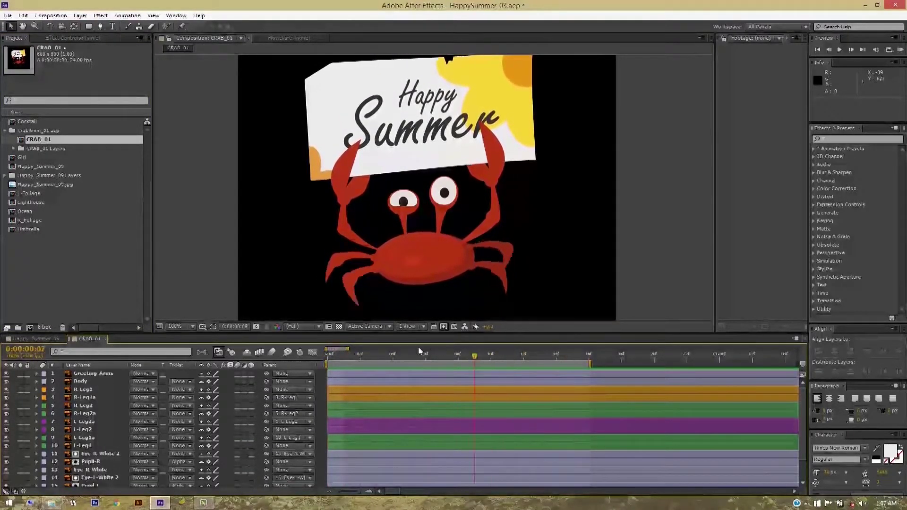
left_click(105, 339)
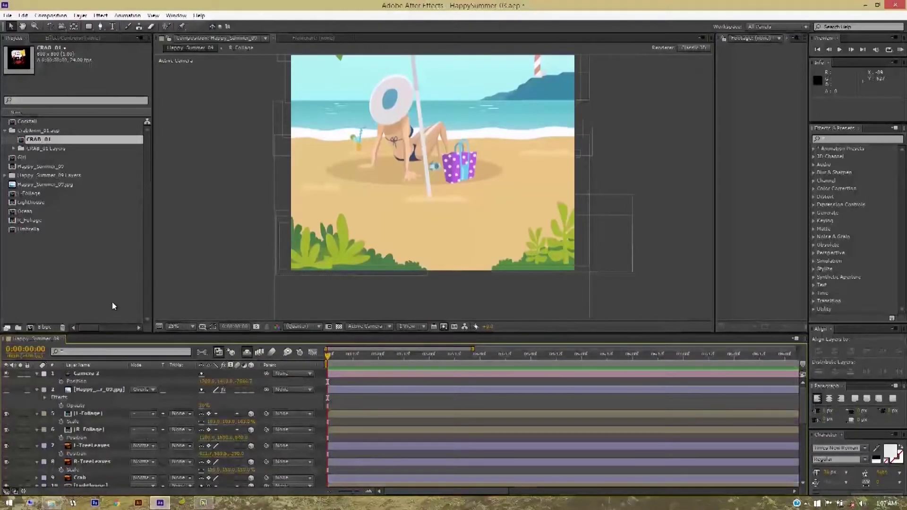
Add CRAB_01 to the beach scene below R_Foliage, placed low and right of centre
left_click_drag(39, 140, 135, 401)
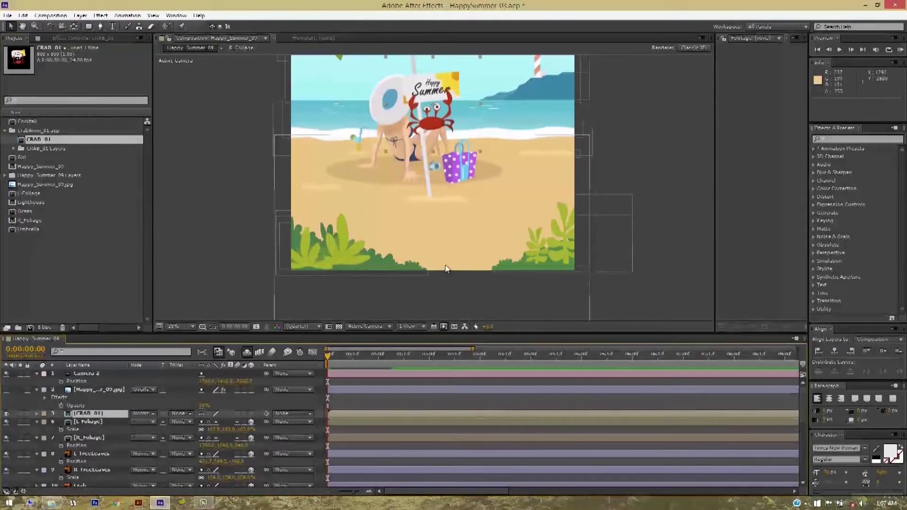
left_click_drag(438, 113, 509, 221)
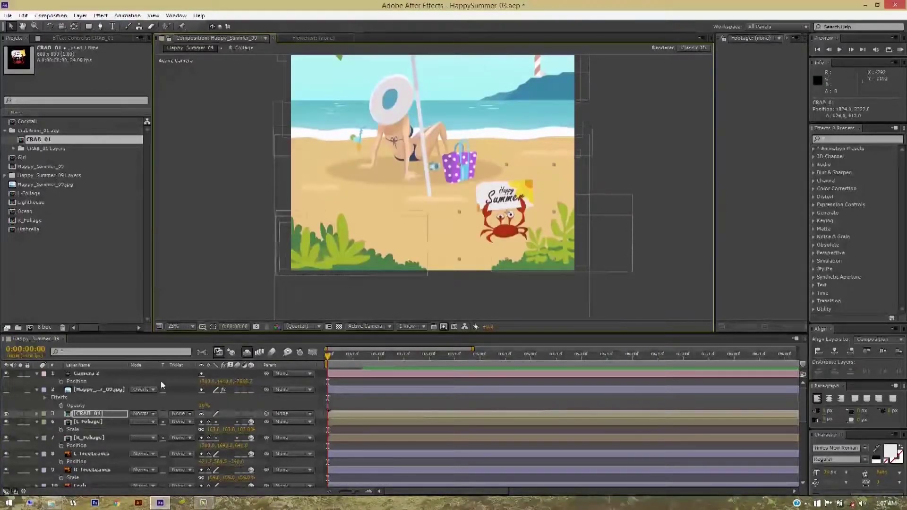
left_click_drag(87, 413, 91, 445)
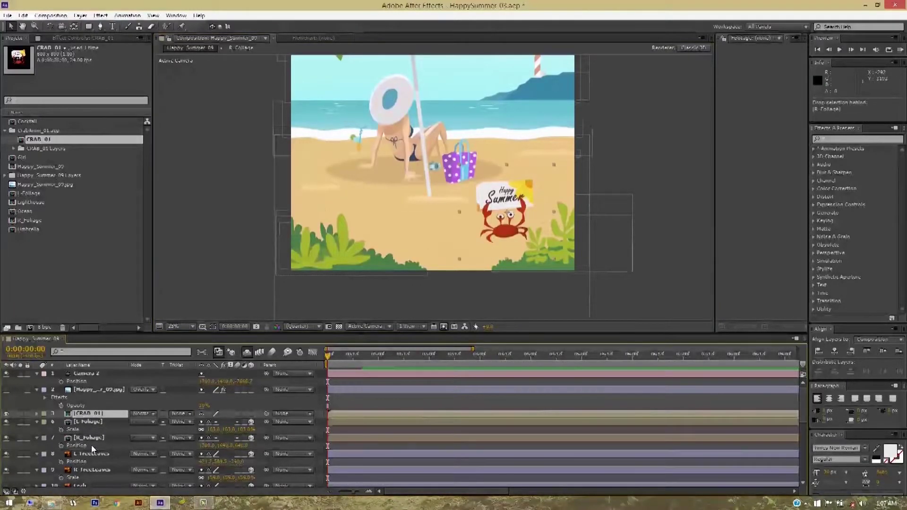
mouse_move(505, 228)
left_mouse_down()
mouse_move(609, 244)
mouse_move(364, 242)
left_mouse_up()
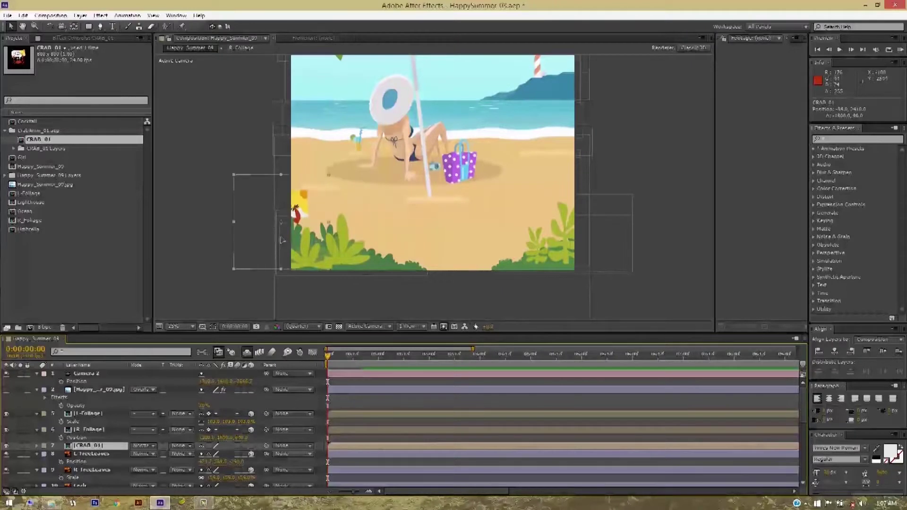
left_click_drag(364, 241, 307, 239)
key("ctrl+z")
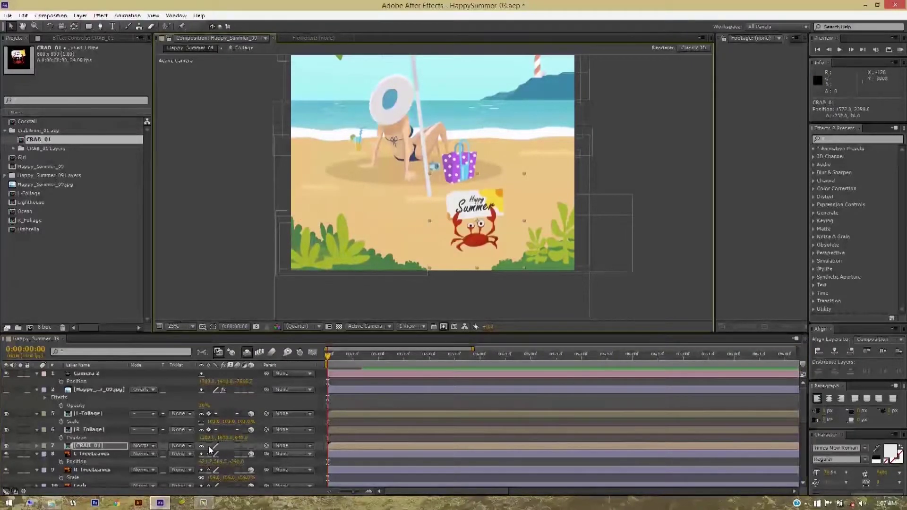
Enable Collapse Transformations and 3D Layer on the crab, then view from Custom View 1
left_click(209, 446)
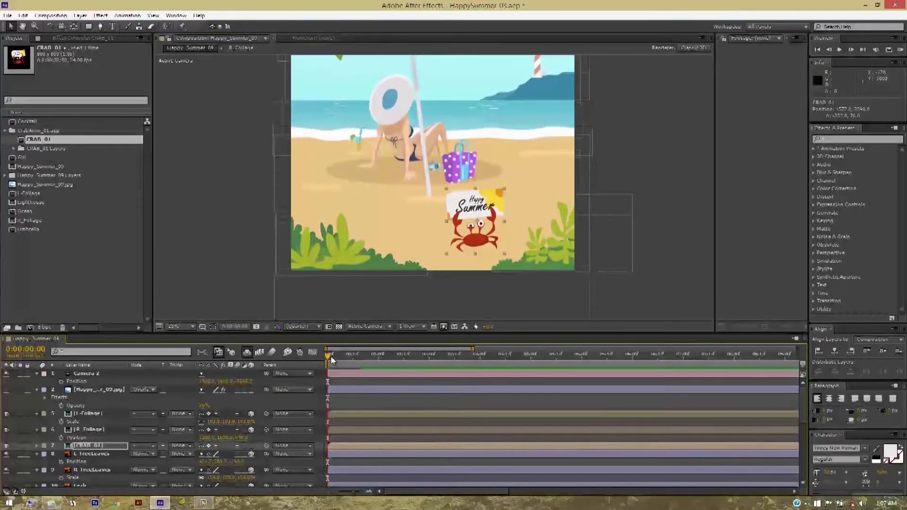
left_click_drag(330, 356, 369, 355)
left_click(251, 446)
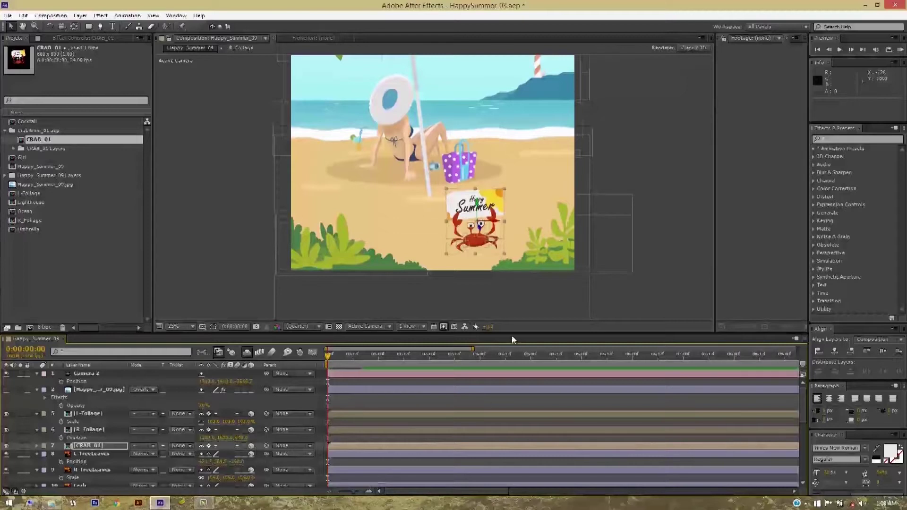
left_click(469, 326)
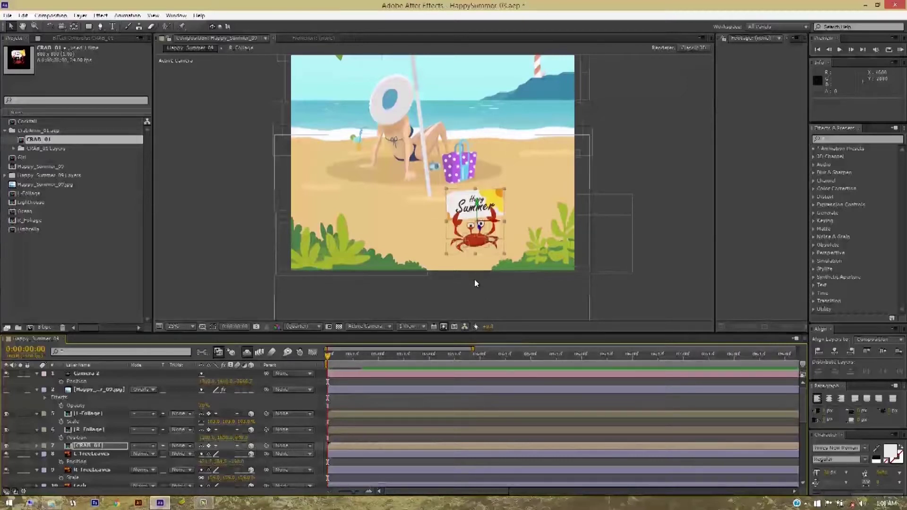
left_click(389, 325)
left_click(389, 433)
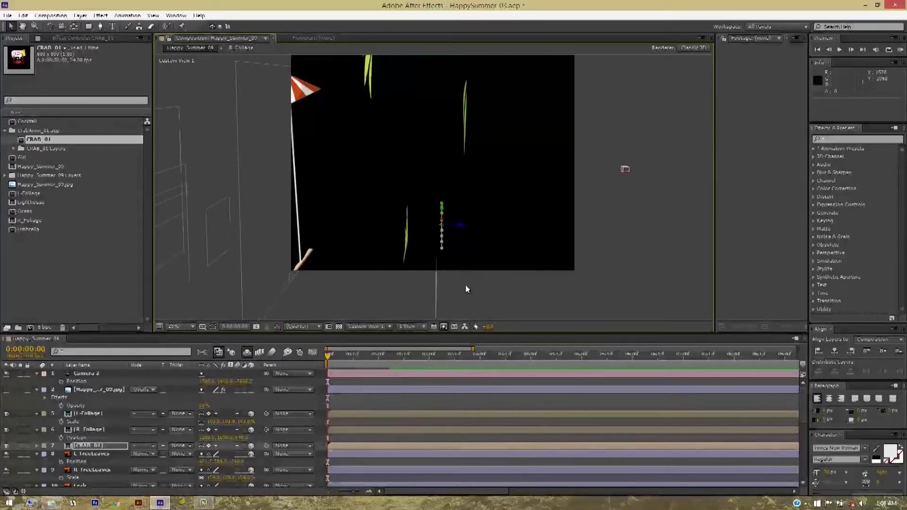
Orbit Custom View 1 with the Unified Camera tool to see the 3D layers at an angle
key("c")
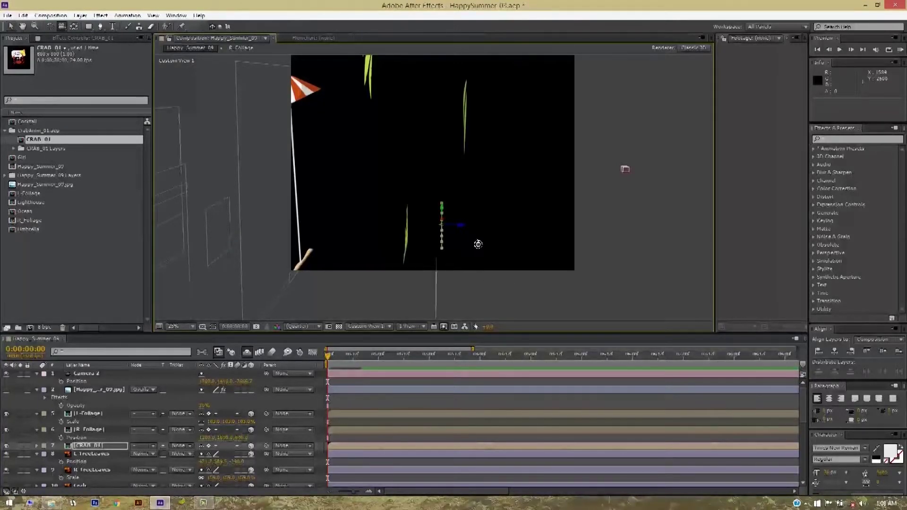
mouse_move(625, 169)
left_mouse_down()
mouse_move(612, 217)
mouse_move(579, 242)
left_mouse_up()
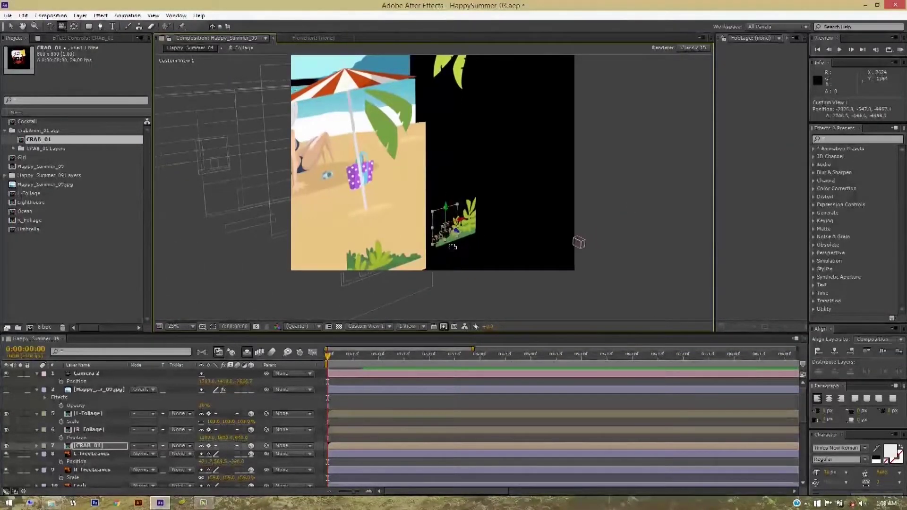
Inside CRAB_01, make Greeting Arms and the eye layers 3D, then close the composition
double_click(96, 446)
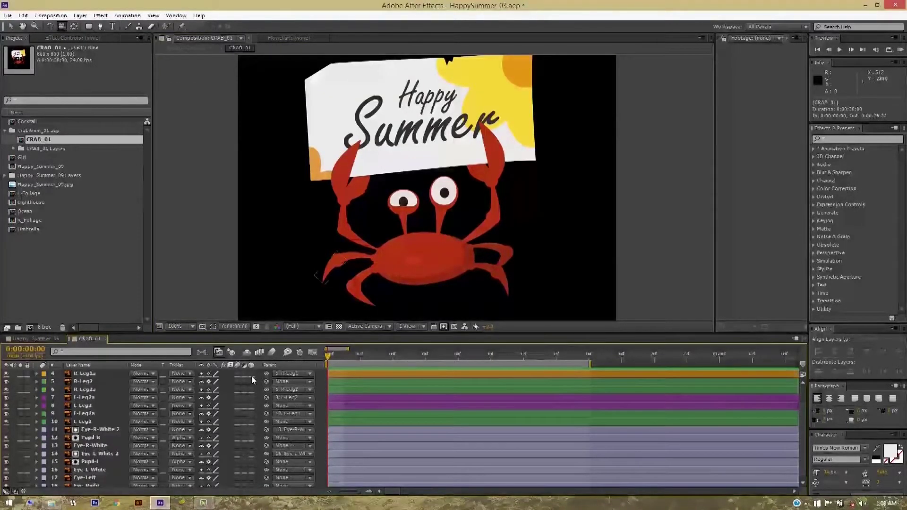
left_click(251, 373)
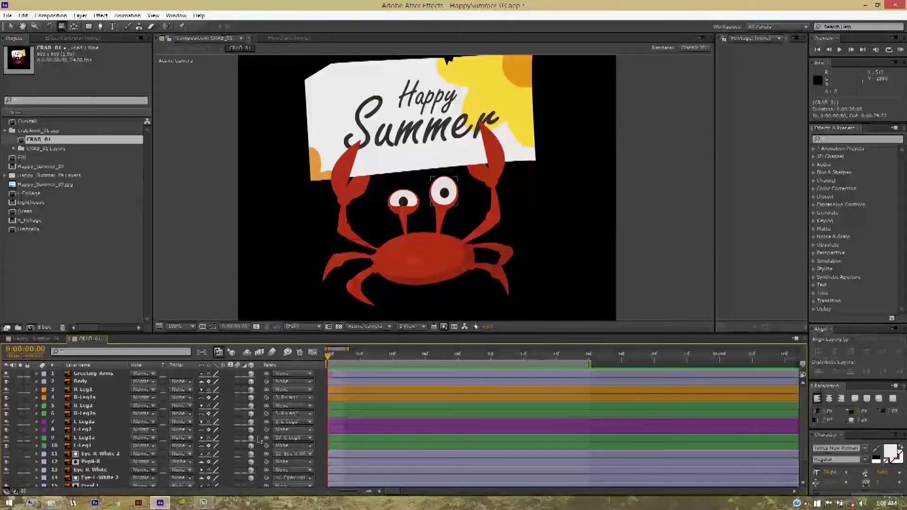
scroll(256, 433, "down", 1)
left_click_drag(250, 434, 251, 458)
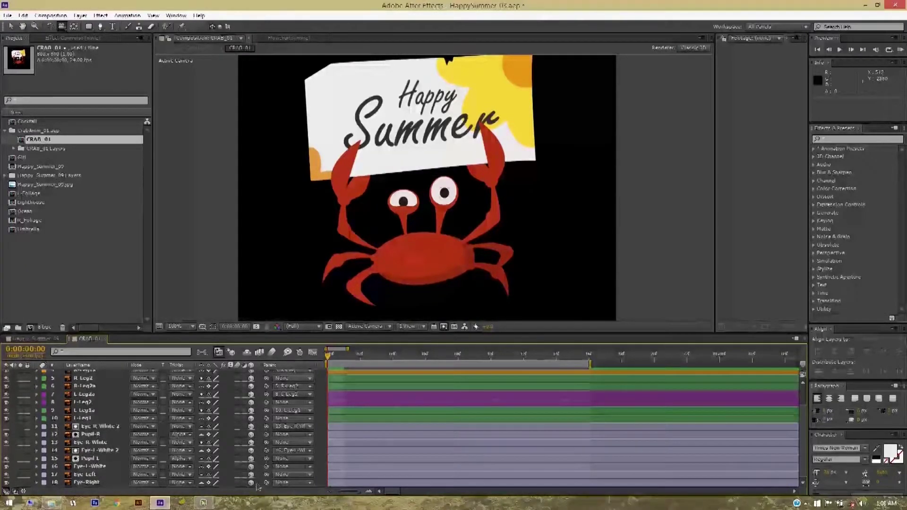
scroll(258, 439, "up", 1)
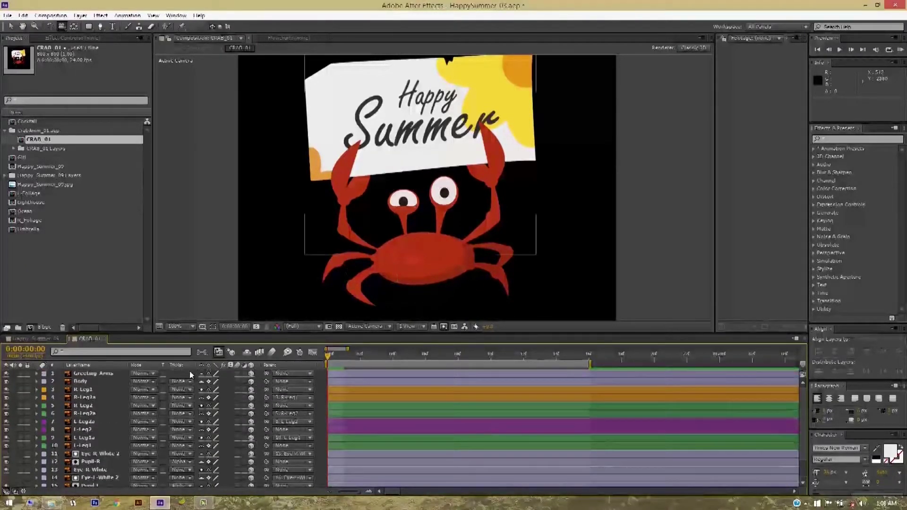
left_click(105, 339)
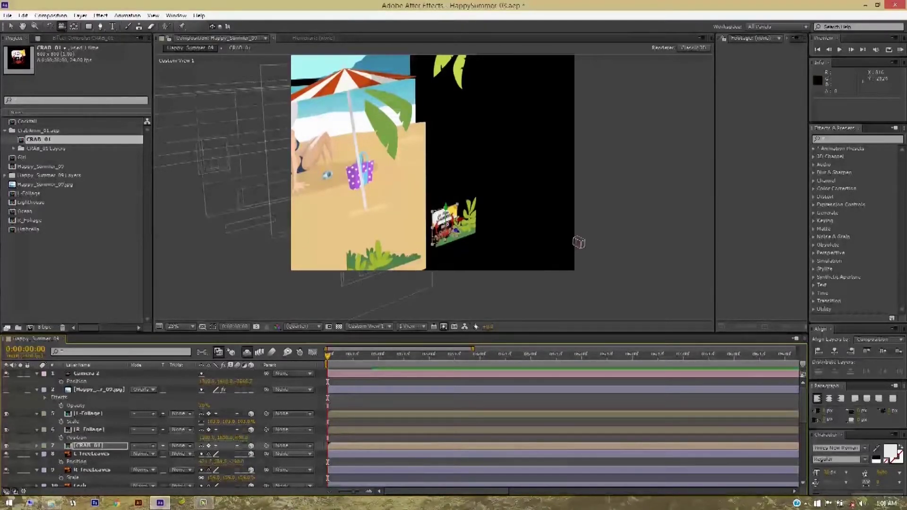
Push the crab's Position Z back to about 839, then return to the Active Camera view
mouse_move(577, 243)
left_mouse_down()
mouse_move(610, 161)
mouse_move(626, 173)
left_mouse_up()
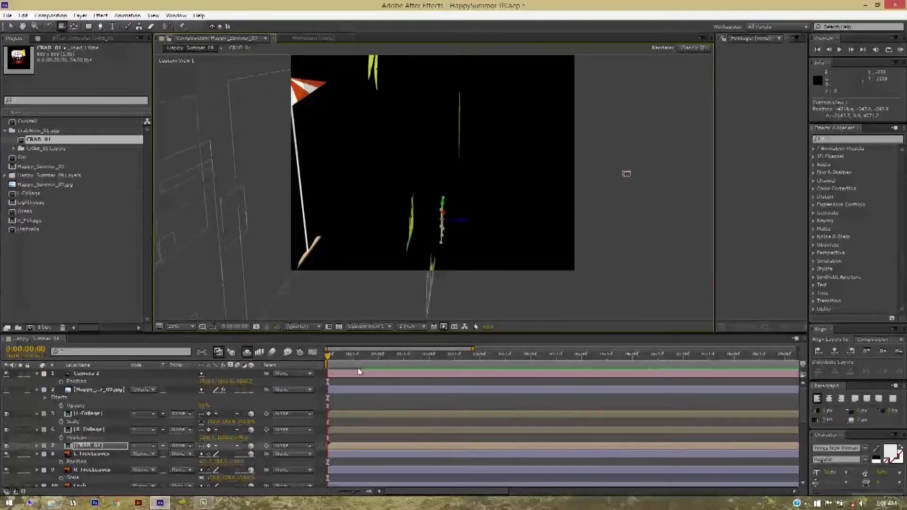
key("alt+shift+p")
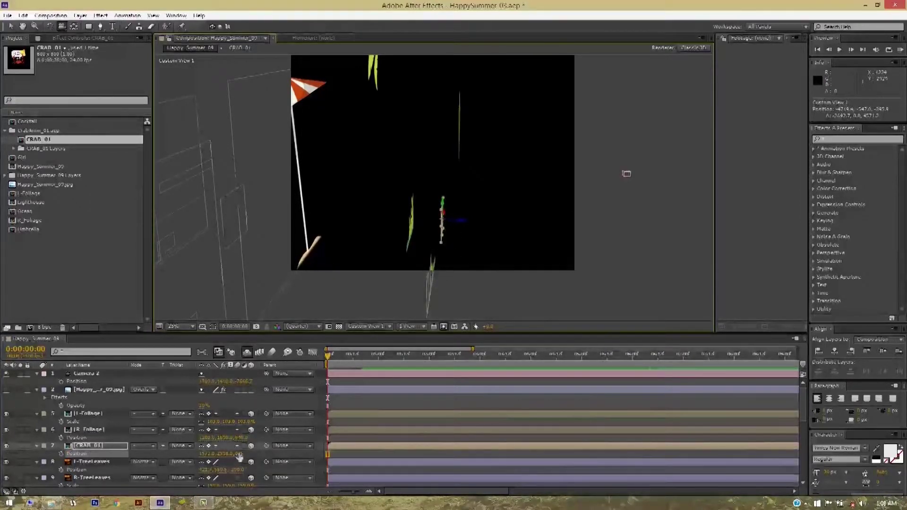
mouse_move(238, 453)
left_mouse_down()
mouse_move(202, 447)
mouse_move(550, 429)
left_mouse_up()
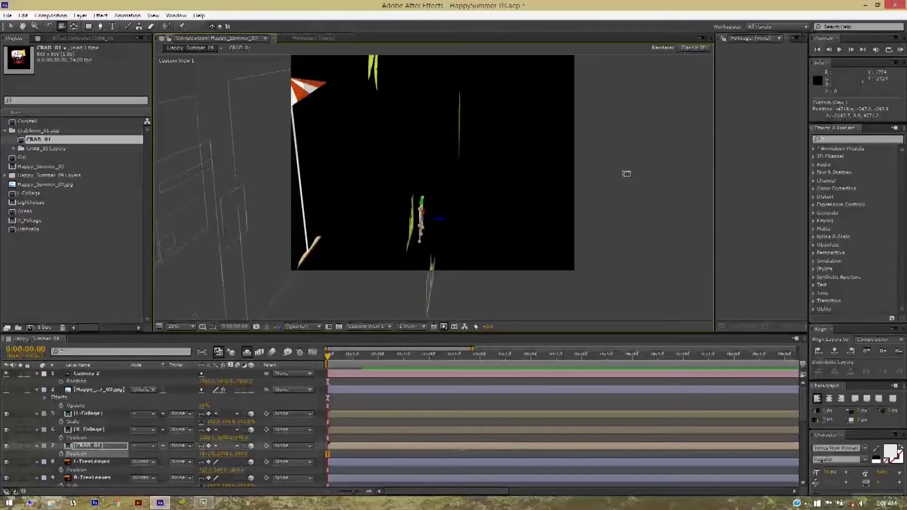
left_click_drag(398, 249, 397, 249)
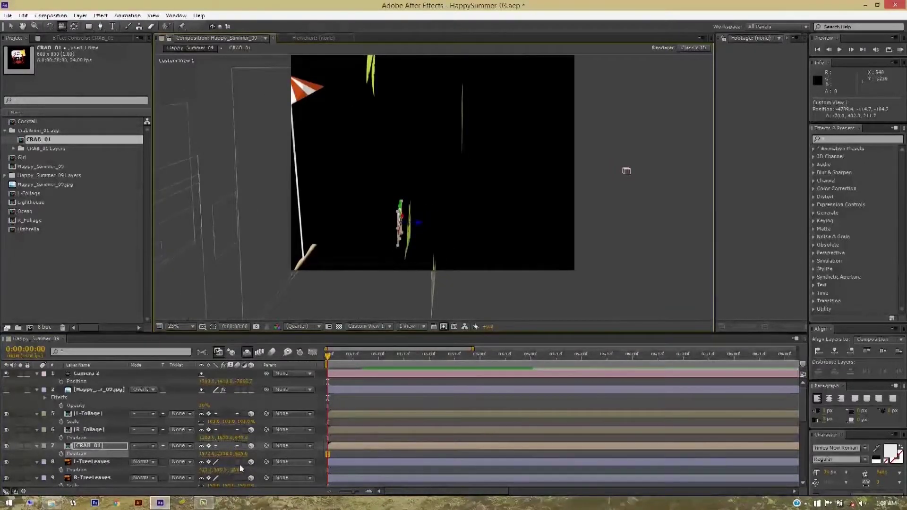
left_click_drag(240, 453, 297, 446)
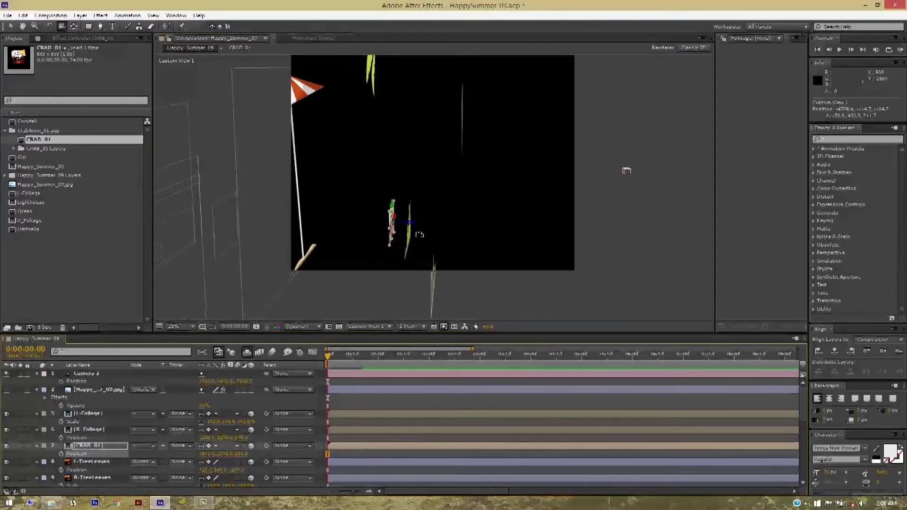
left_click_drag(420, 234, 405, 236)
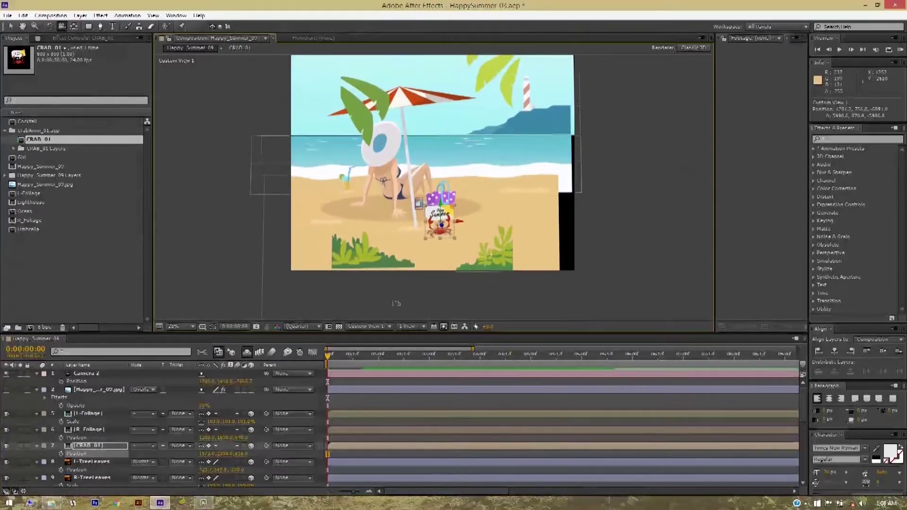
left_click(374, 325)
left_click(381, 336)
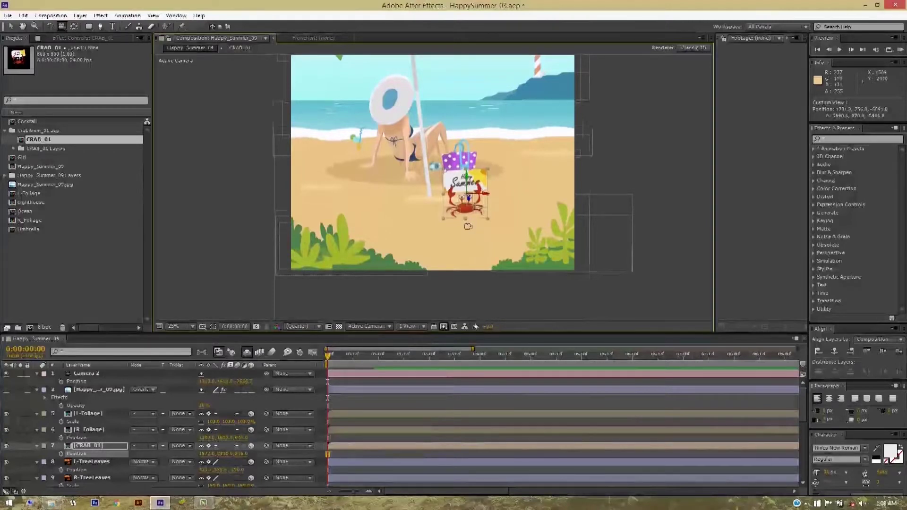
Move the crab down onto the sand and scale it to about 123%
left_click(11, 26)
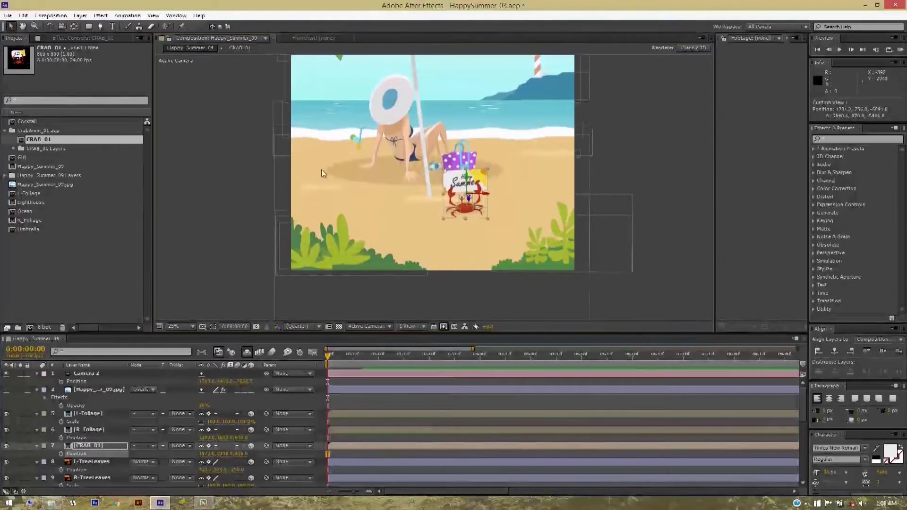
left_click_drag(468, 196, 469, 217)
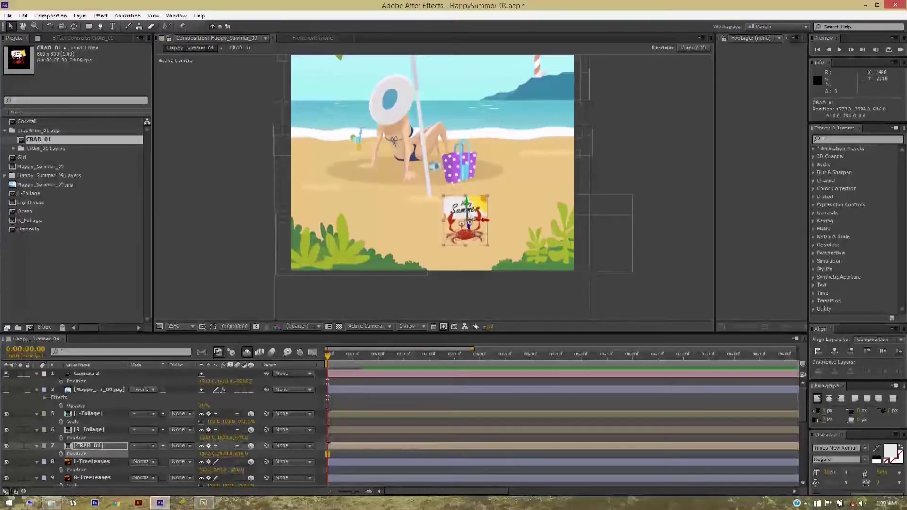
mouse_move(489, 221)
left_mouse_down()
mouse_move(506, 224)
mouse_move(485, 223)
left_mouse_up()
key("s")
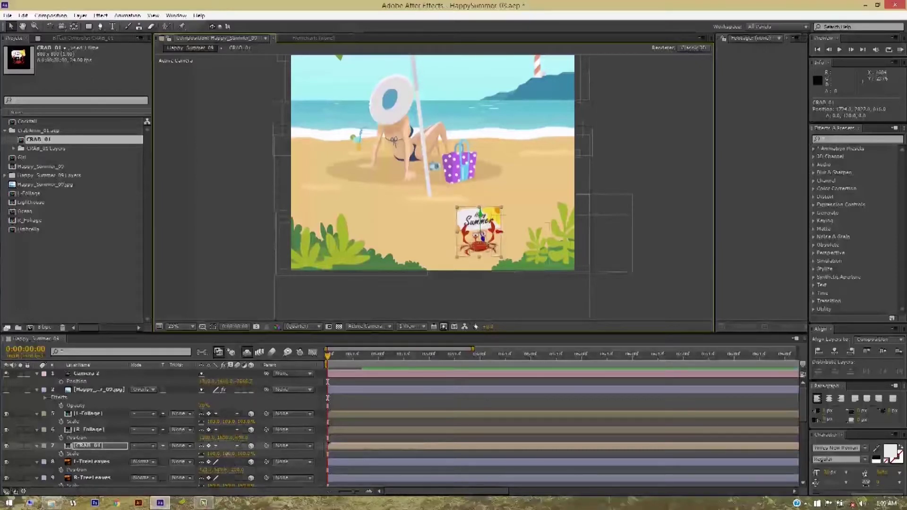
left_click_drag(222, 454, 241, 454)
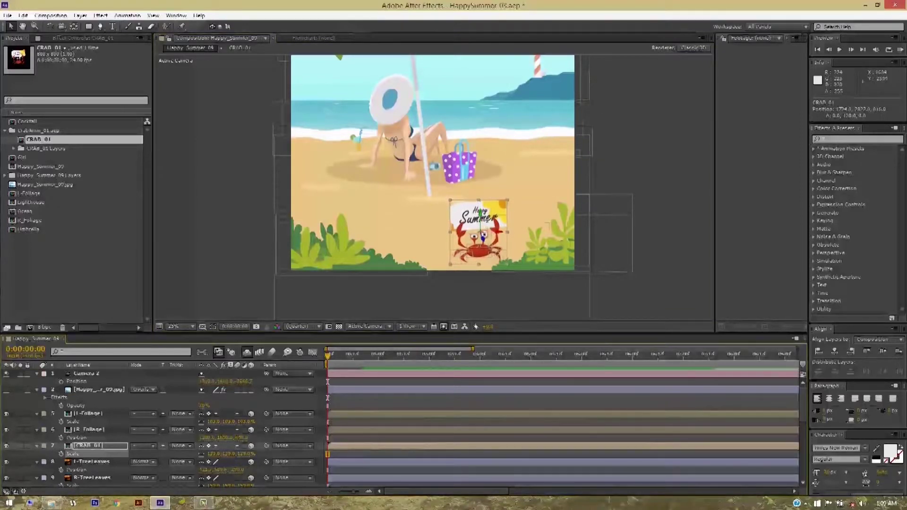
left_click_drag(484, 218, 484, 214)
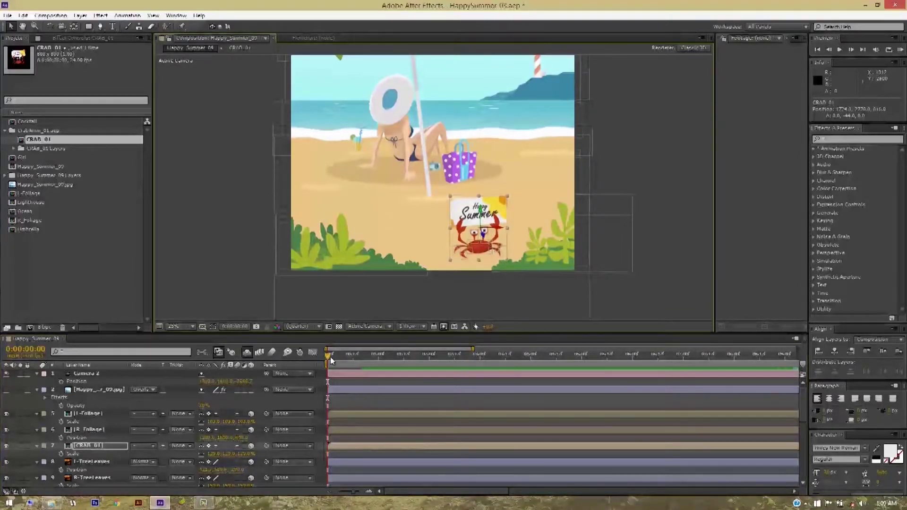
Scrub the timeline to check the crab's animation, ending back at the start
left_click_drag(330, 356, 366, 356)
left_click(334, 355)
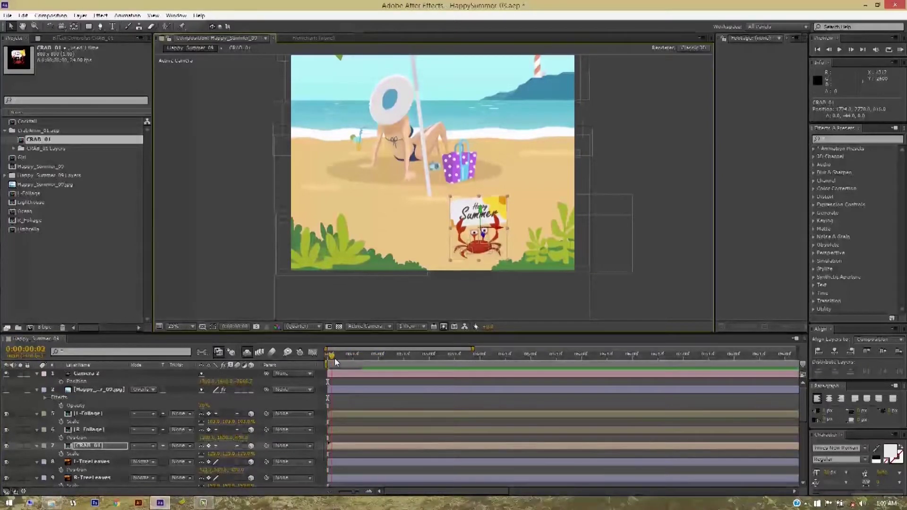
left_click_drag(333, 360, 378, 360)
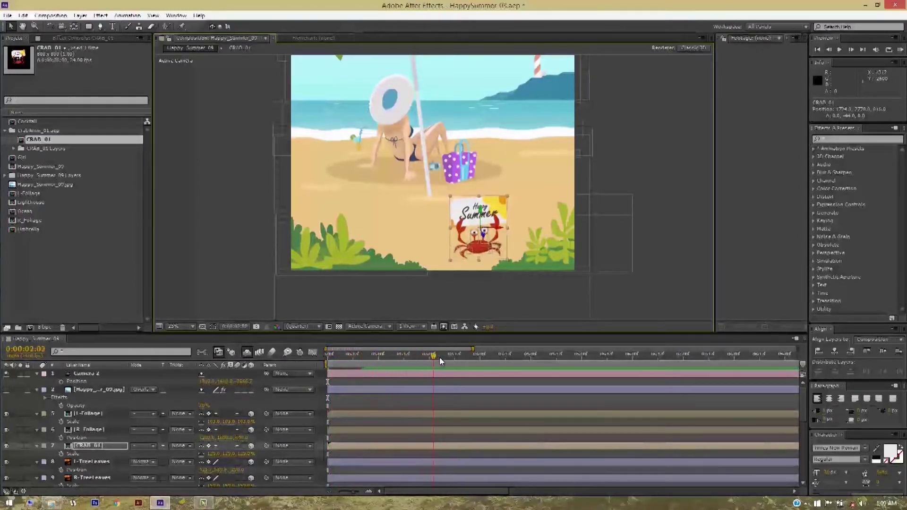
left_click(326, 359)
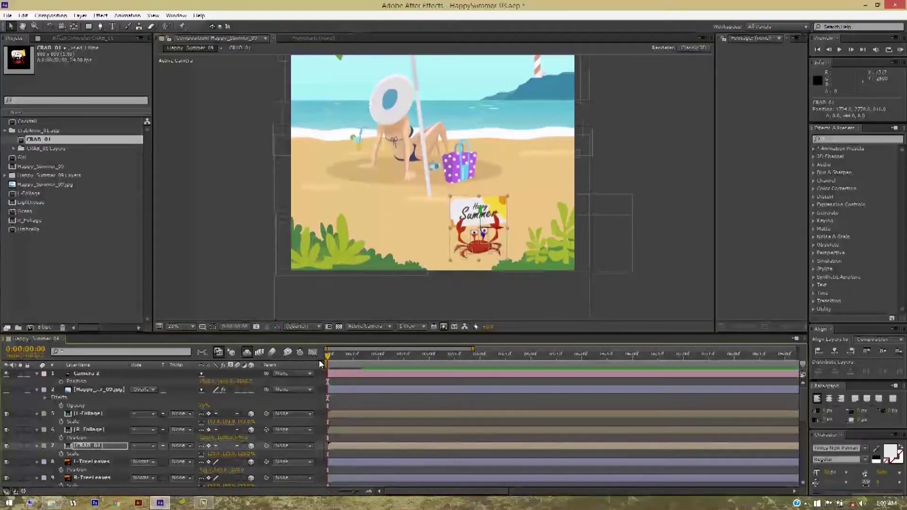
In CRAB_01, select all layers, show their keyframes with U, then go back to the beach scene
double_click(85, 446)
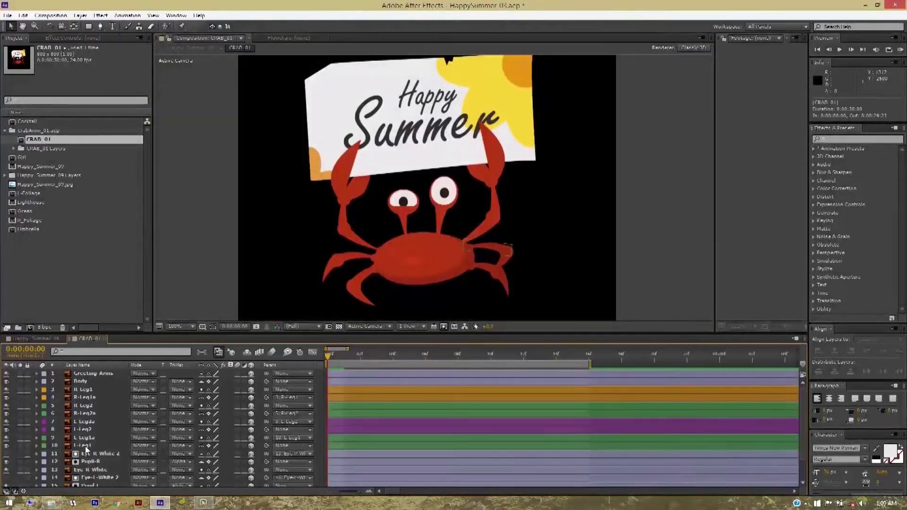
left_click(344, 374)
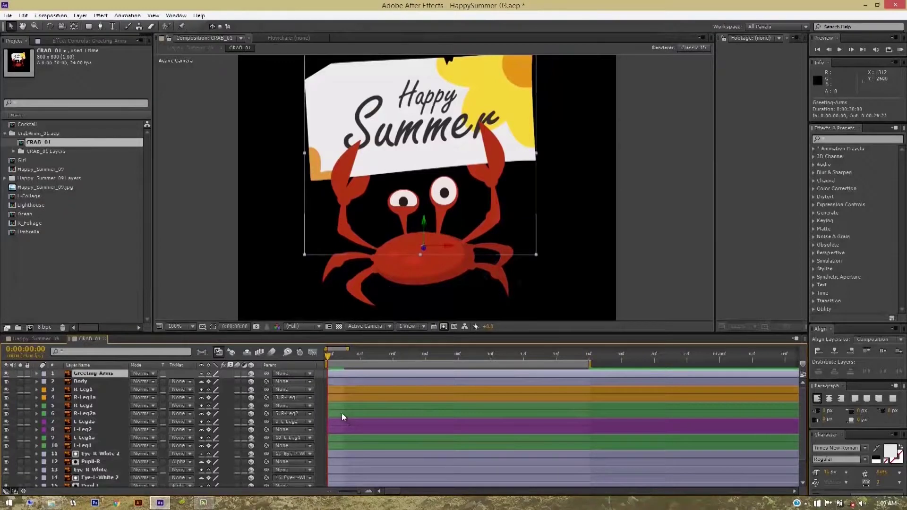
scroll(347, 406, "down", 3)
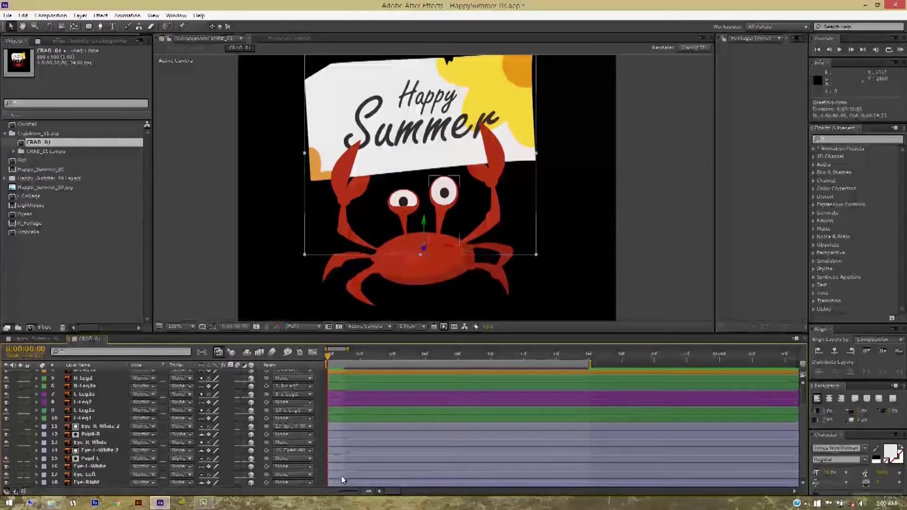
key("ctrl+a")
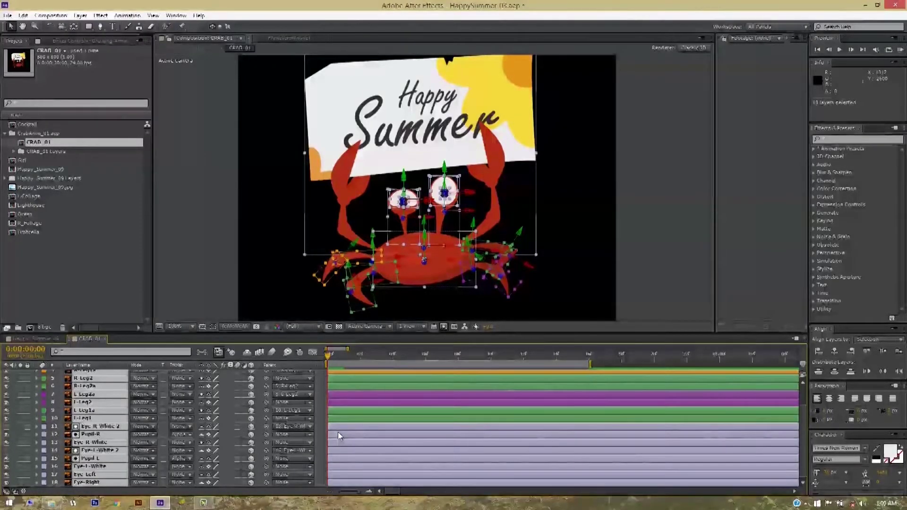
key("u")
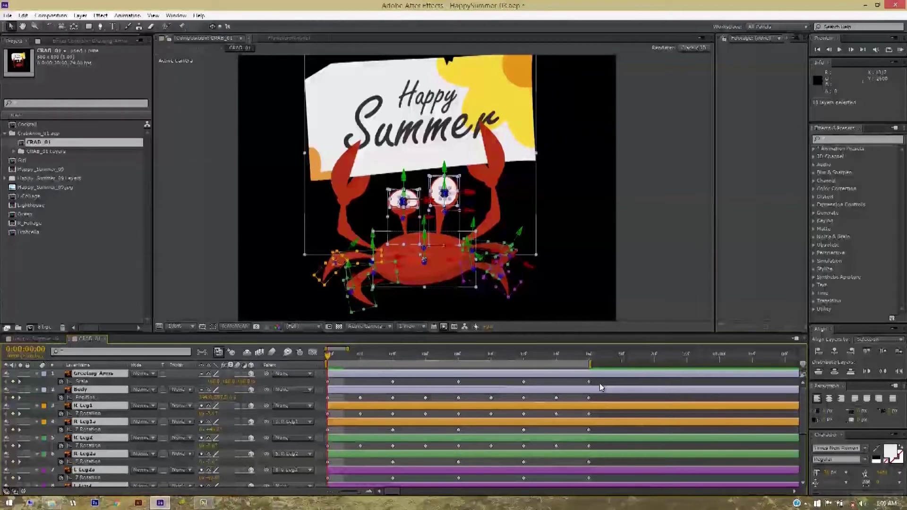
left_click(597, 382)
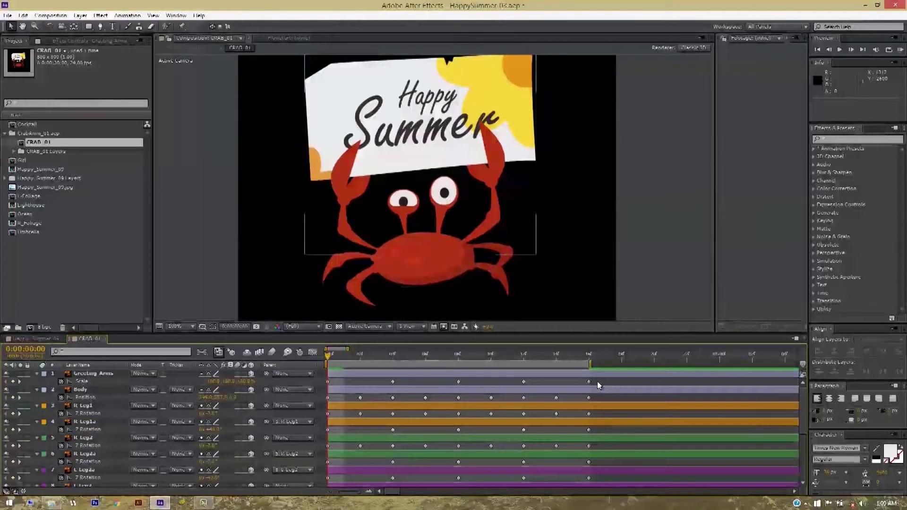
left_click(34, 339)
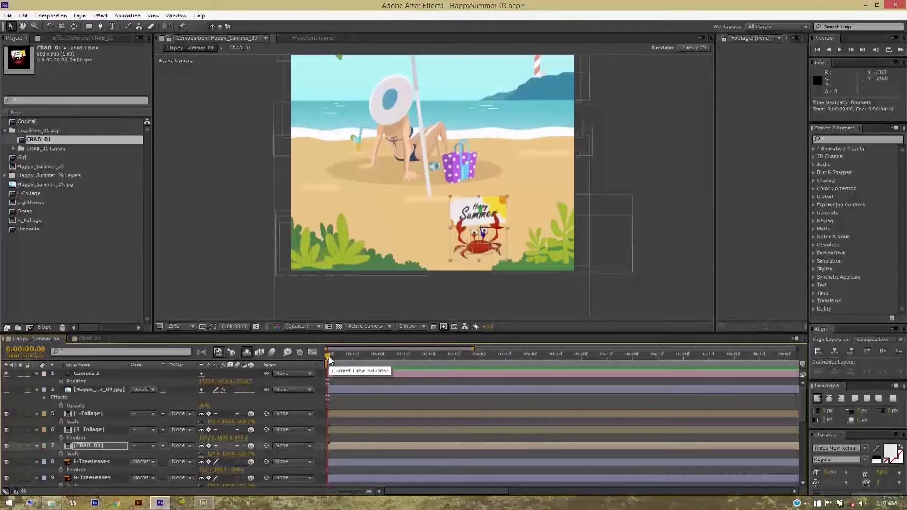
left_click(354, 376)
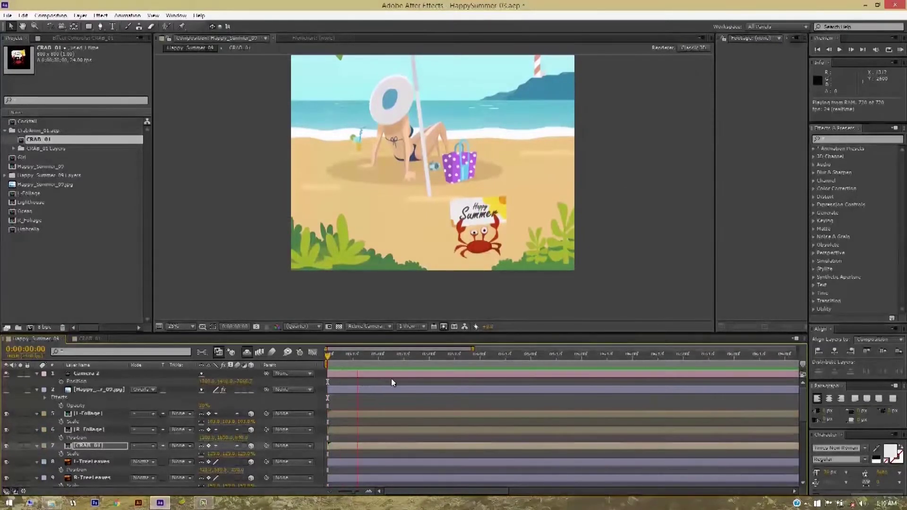
key("space")
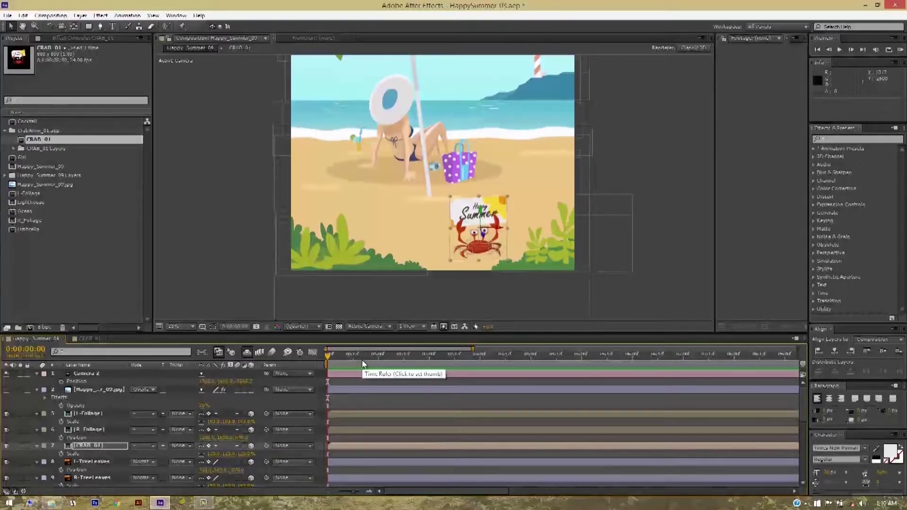
key("space")
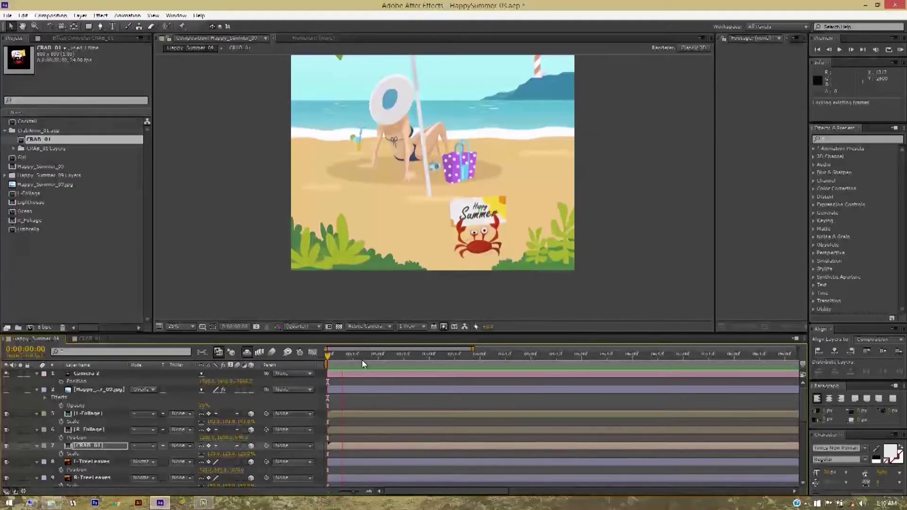
key("space")
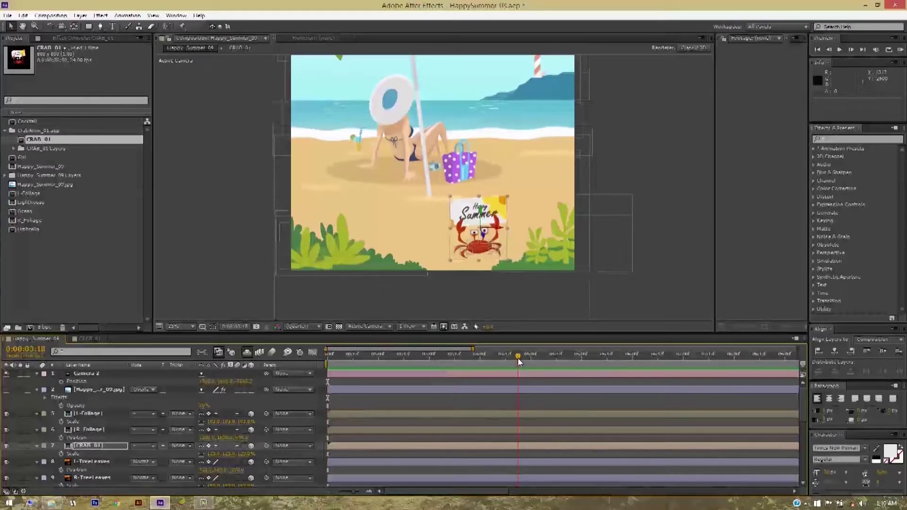
Switch to the CRAB_01 composition and scroll through its arm, body and leg layers
left_click(84, 338)
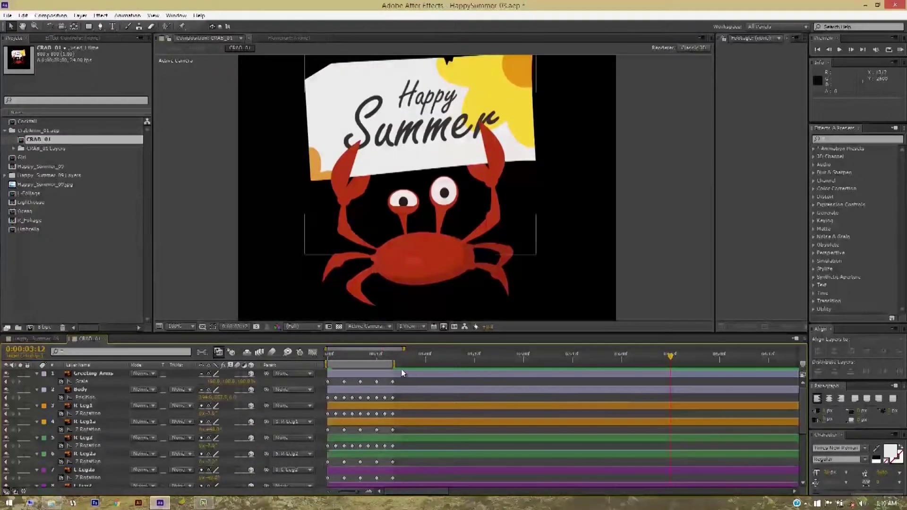
left_click(403, 382)
scroll(402, 382, "down", 2)
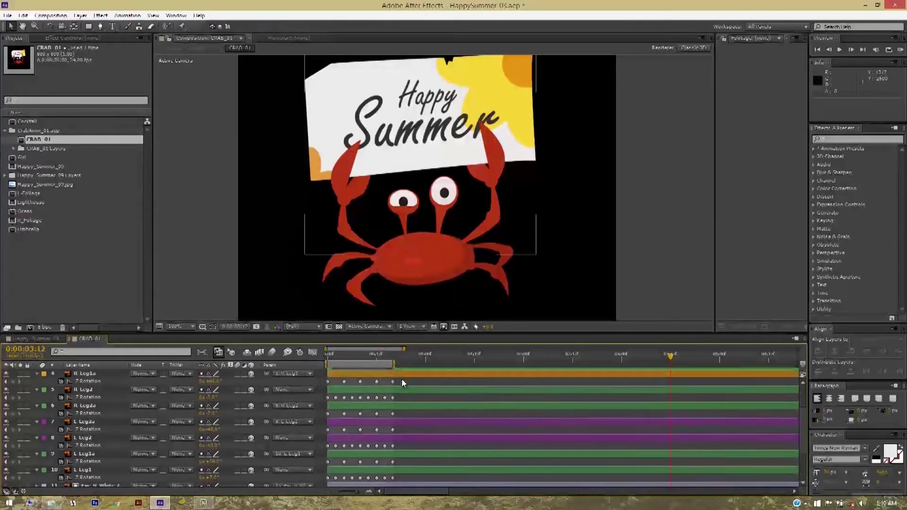
scroll(401, 382, "down", 2)
scroll(401, 385, "down", 2)
scroll(401, 385, "up", 2)
scroll(400, 385, "up", 2)
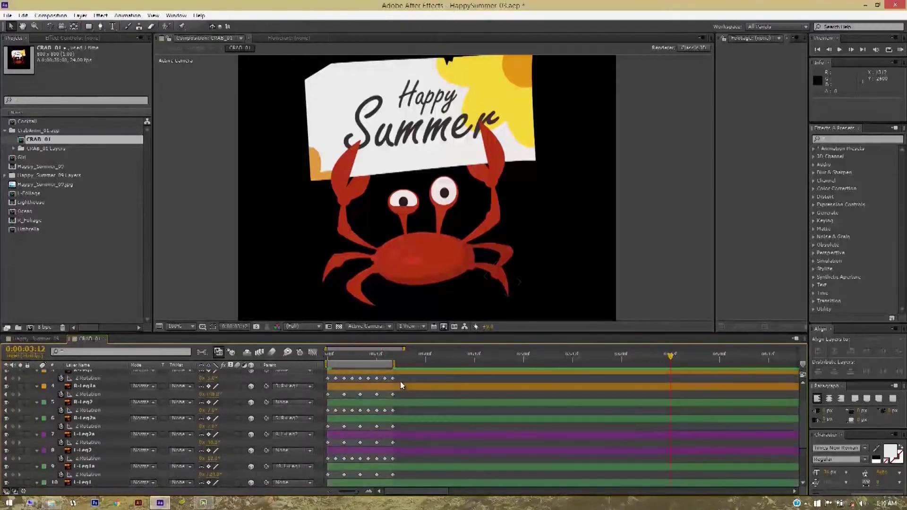
scroll(400, 385, "up", 2)
scroll(400, 382, "down", 4)
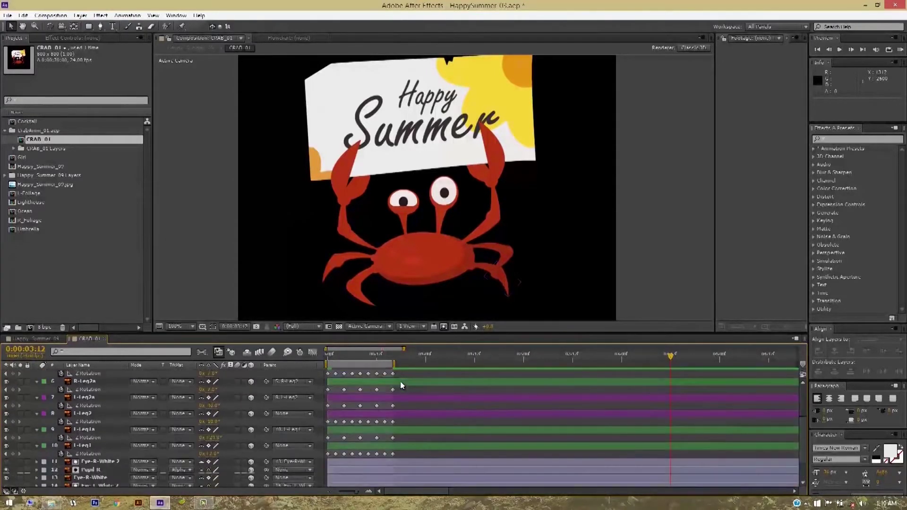
scroll(401, 381, "up", 2)
scroll(401, 381, "up", 2)
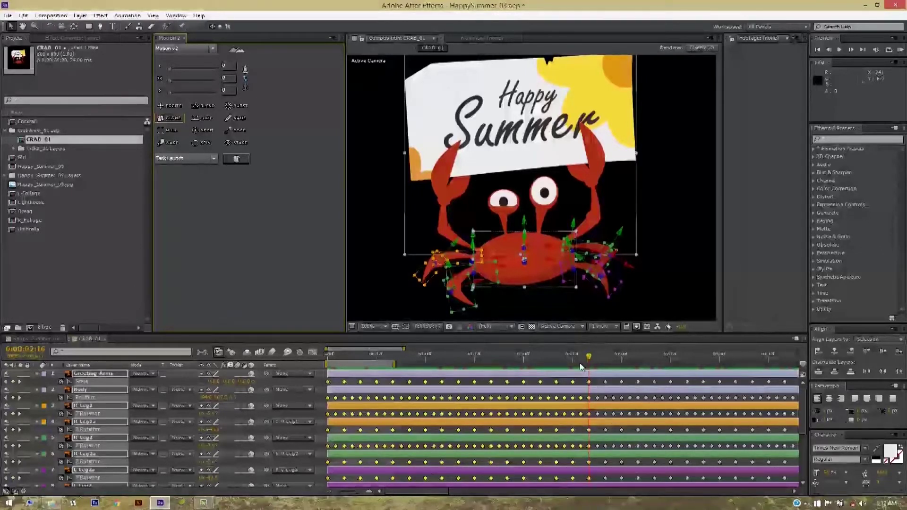
Set the time to about 0:00:01:14, zoom the timeline out, and marquee-select all the keyframes
left_click_drag(541, 353, 316, 362)
left_click(566, 401)
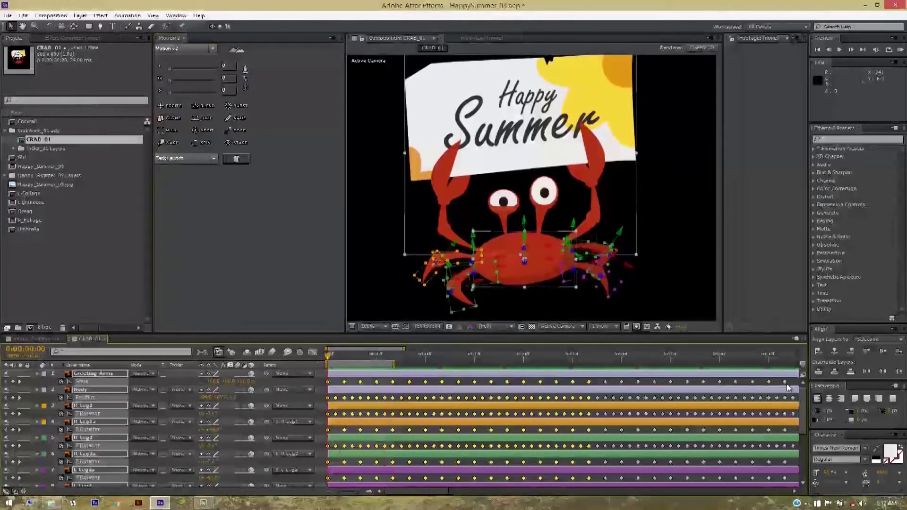
key("minus")
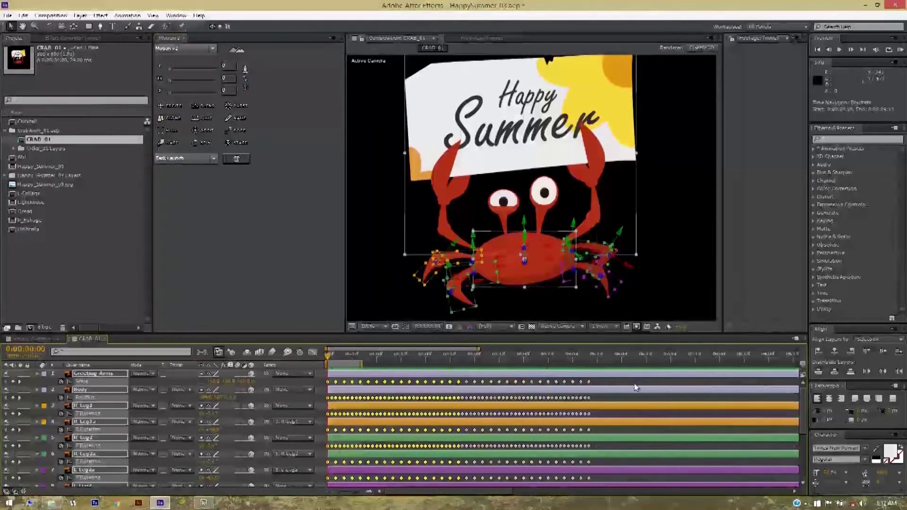
mouse_move(599, 381)
left_mouse_down()
mouse_move(324, 498)
mouse_move(327, 419)
left_mouse_up()
scroll(430, 411, "up", 3)
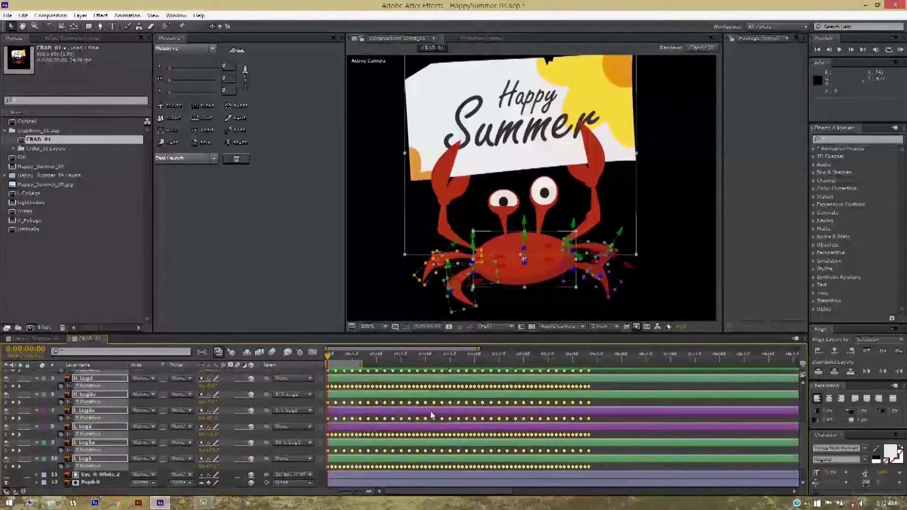
scroll(430, 411, "up", 3)
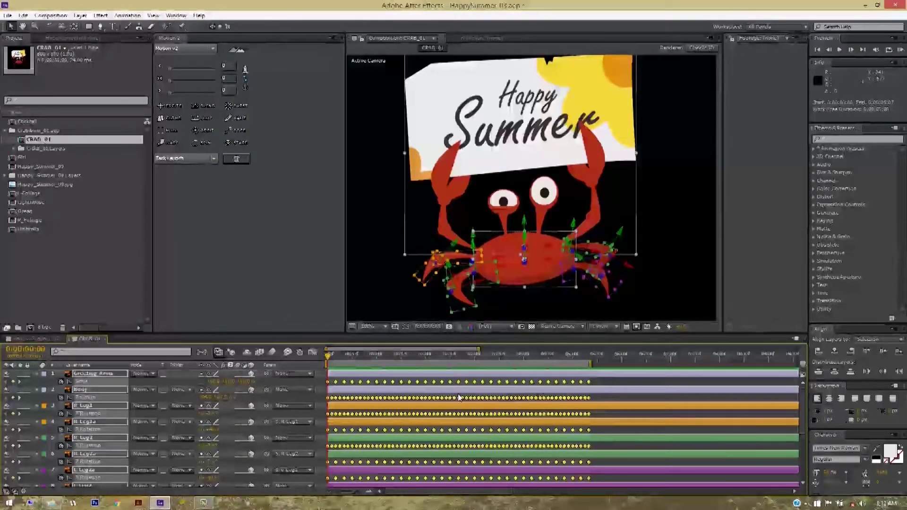
Set the selected keyframes' temporal interpolation to Auto Bezier
right_click(528, 414)
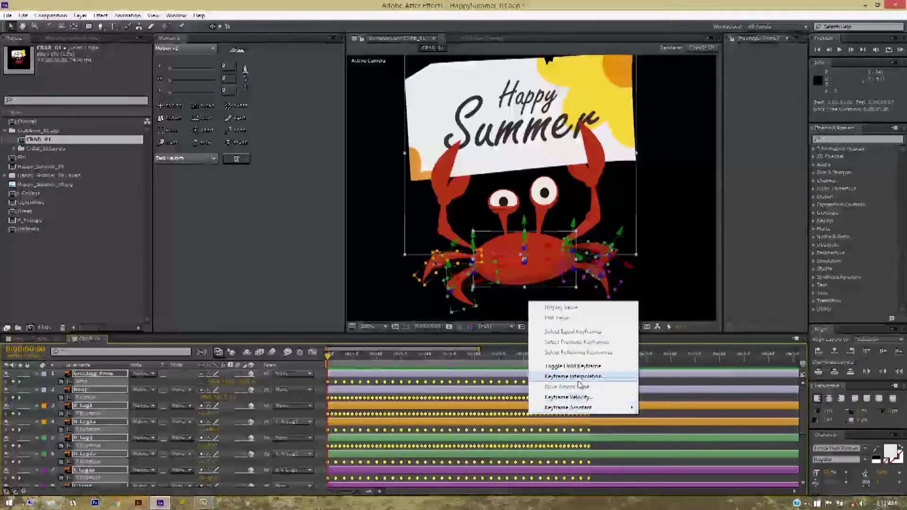
left_click(581, 378)
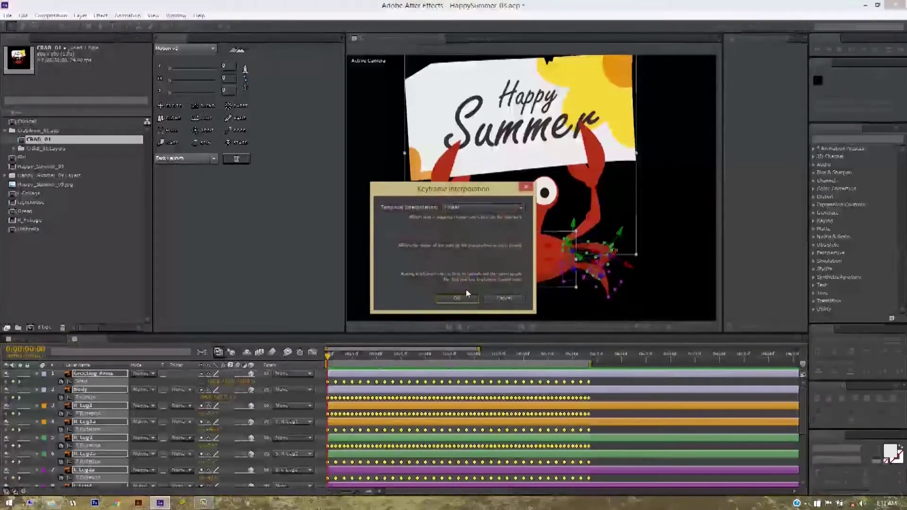
left_click(469, 209)
left_click(474, 264)
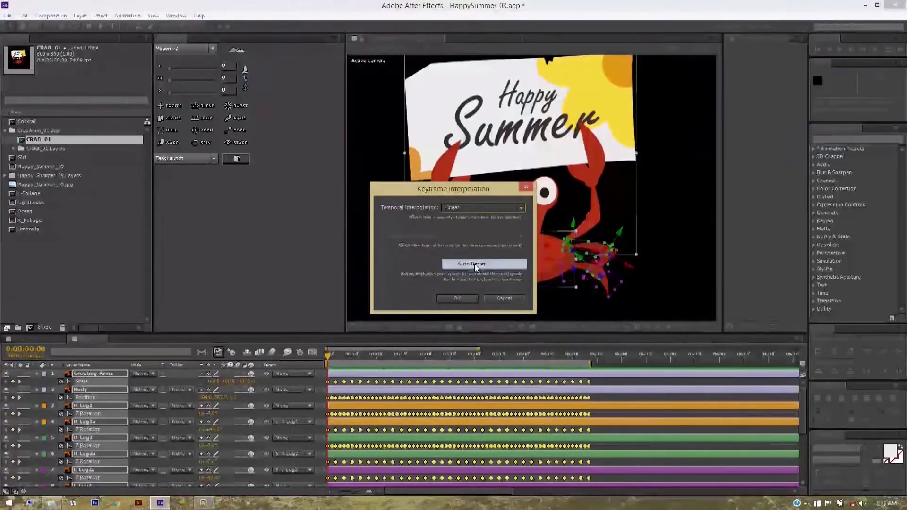
left_click(457, 299)
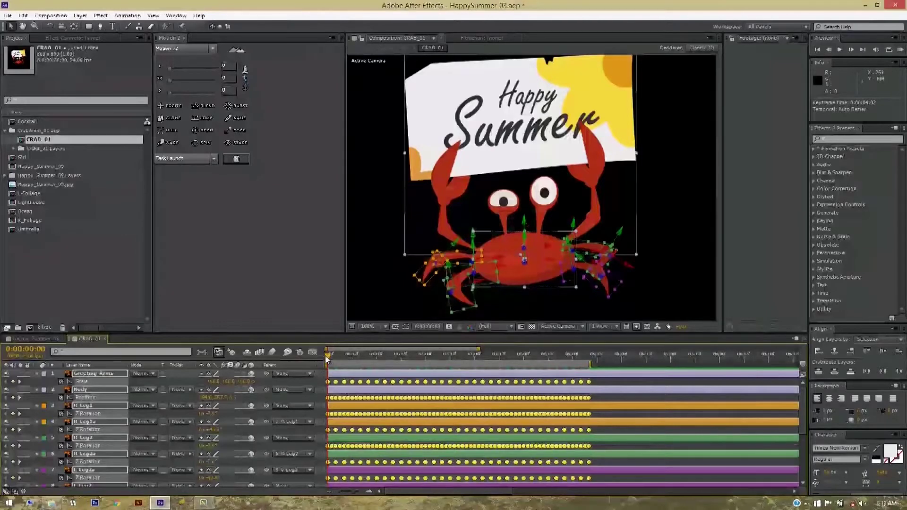
Scrub to check the crab's poses, deselect, and close CRAB_01 to return to the beach scene
left_click_drag(329, 359, 439, 361)
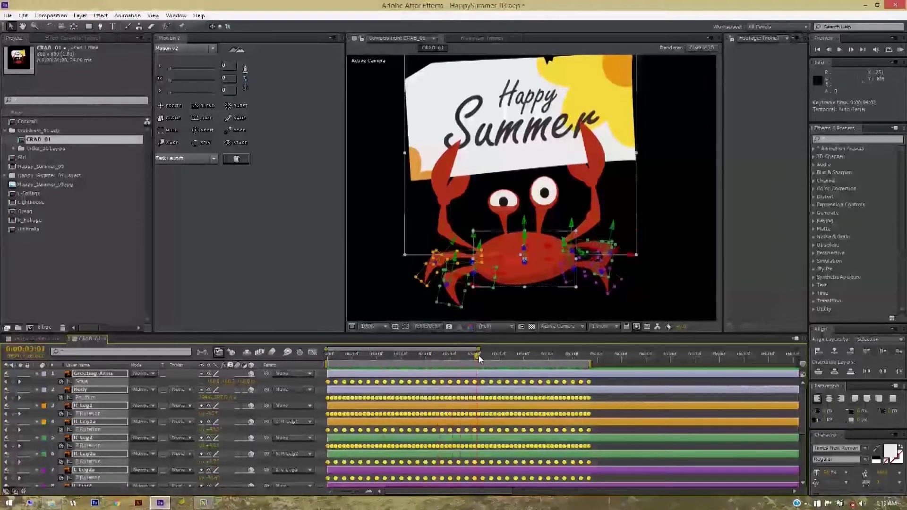
left_click_drag(449, 356, 478, 355)
left_click(625, 382)
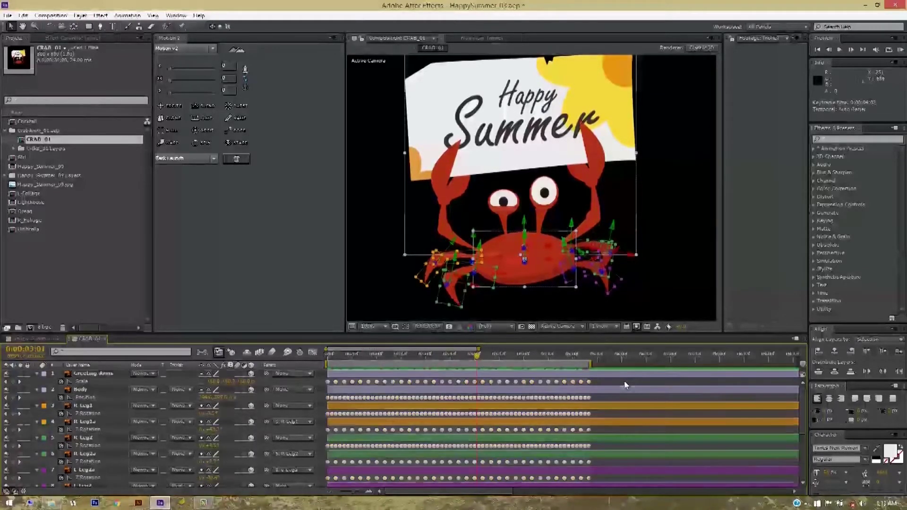
left_click(105, 339)
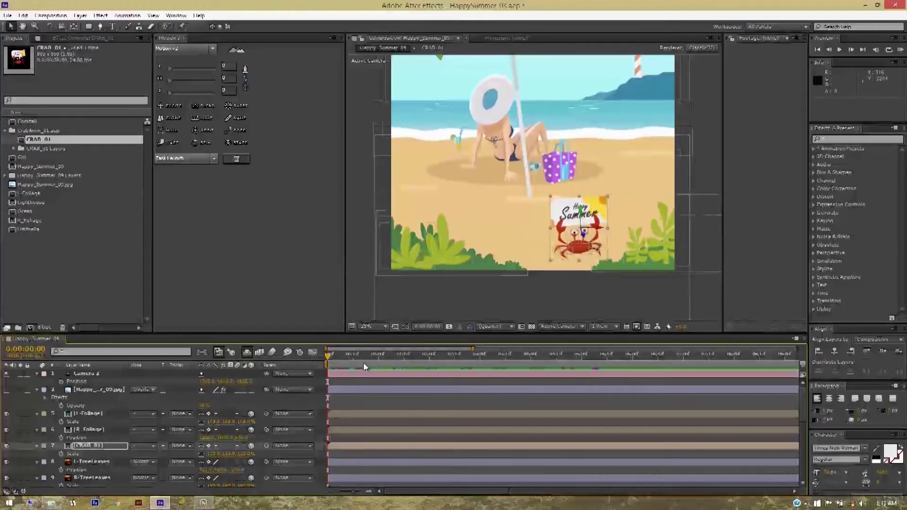
Move CRAB_01 off the right edge and set a Position keyframe at 0:00:00:00
left_click(86, 446)
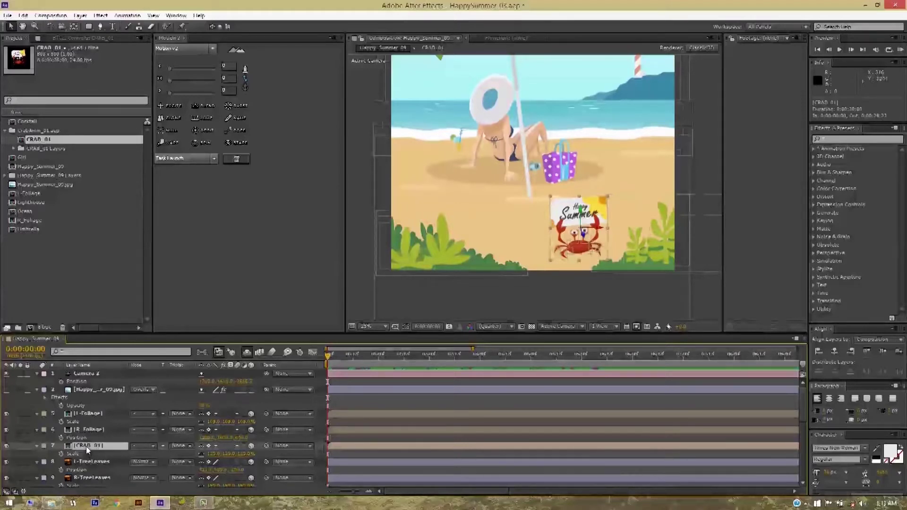
key("p")
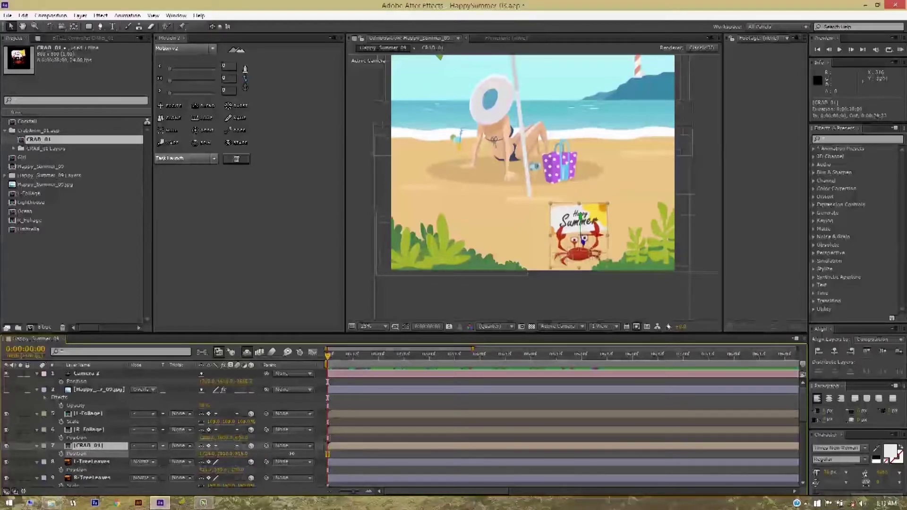
left_click_drag(208, 453, 217, 453)
left_click_drag(584, 232, 624, 233)
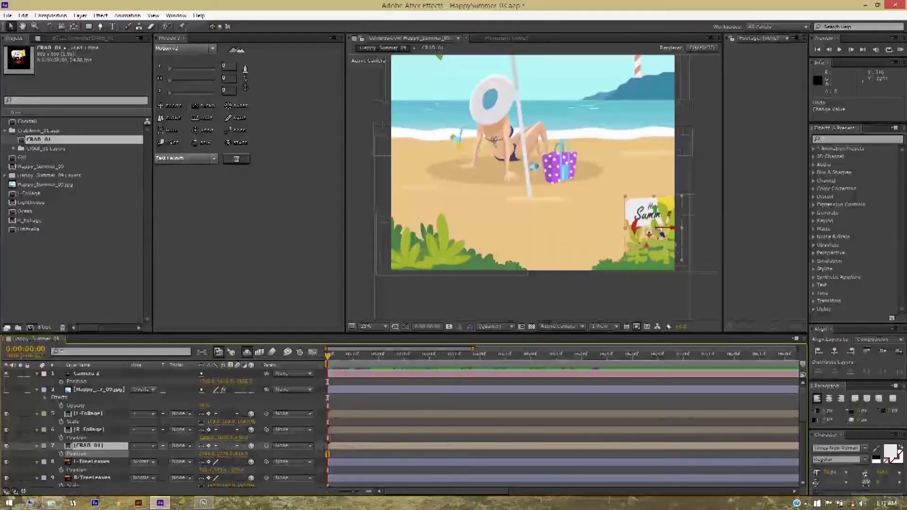
mouse_move(623, 233)
left_mouse_down()
mouse_move(709, 237)
mouse_move(630, 232)
left_mouse_up()
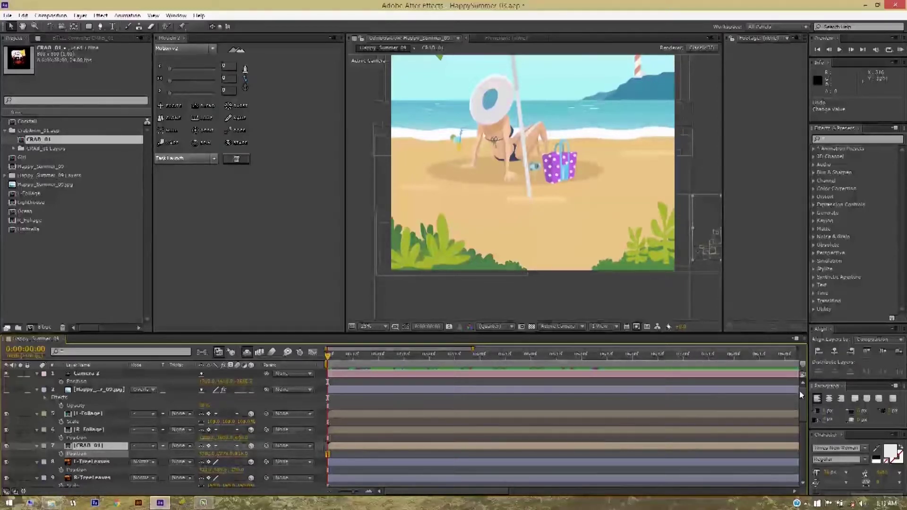
left_click(60, 454)
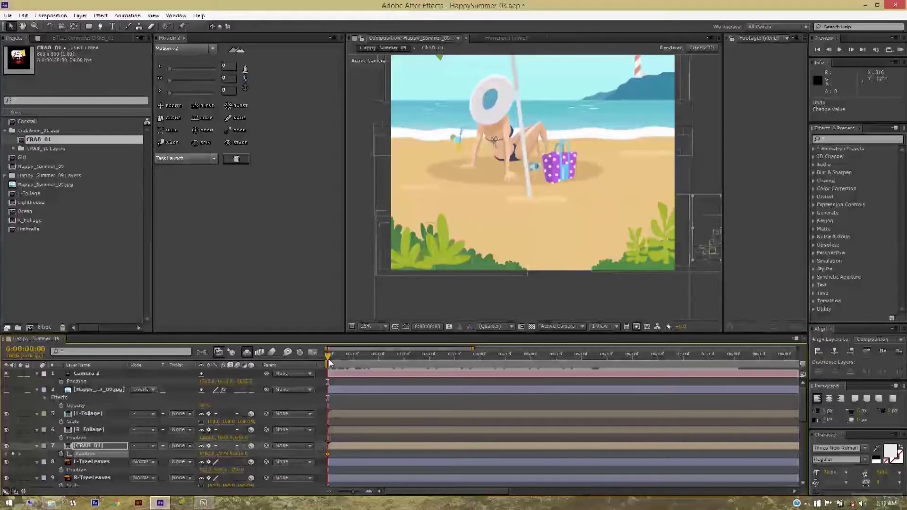
At 0:00:03:12, move the crab into its spot on the sand
left_click_drag(339, 357, 416, 358)
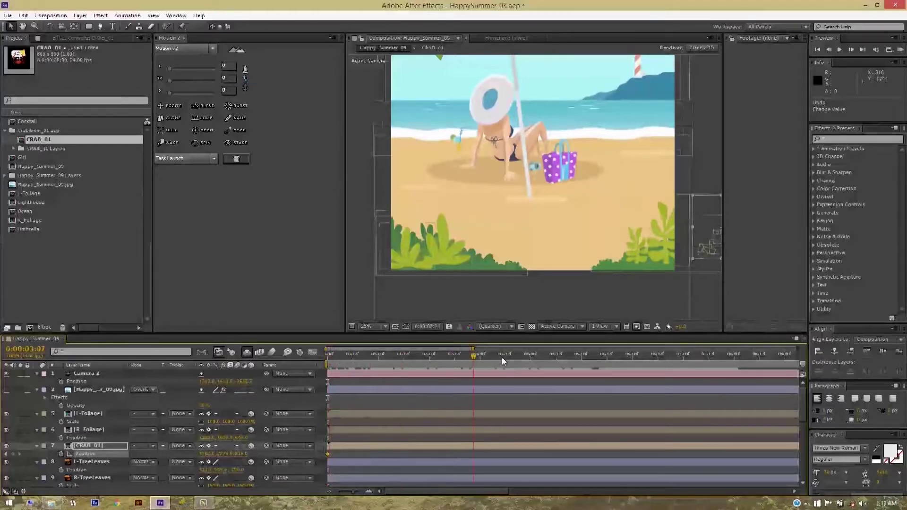
left_click_drag(506, 358, 508, 359)
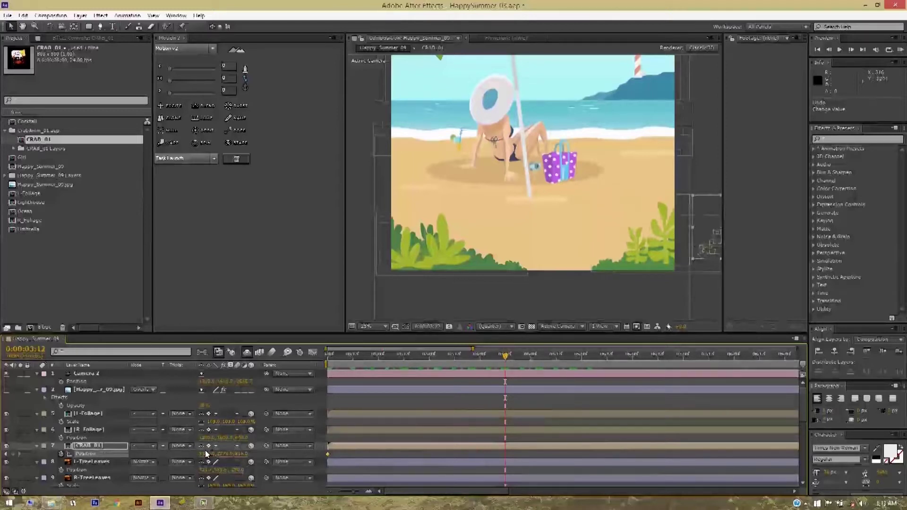
mouse_move(204, 454)
left_mouse_down()
mouse_move(190, 477)
mouse_move(2, 457)
left_mouse_up()
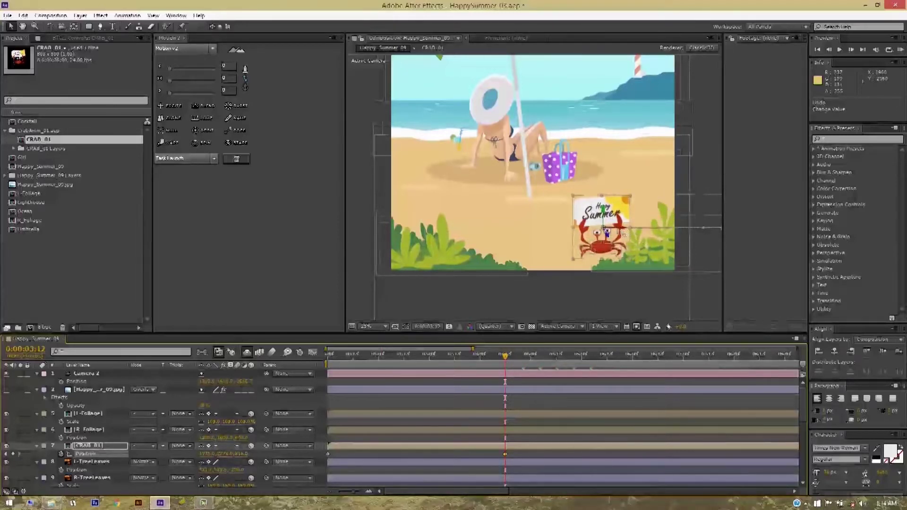
left_click_drag(609, 231, 283, 243)
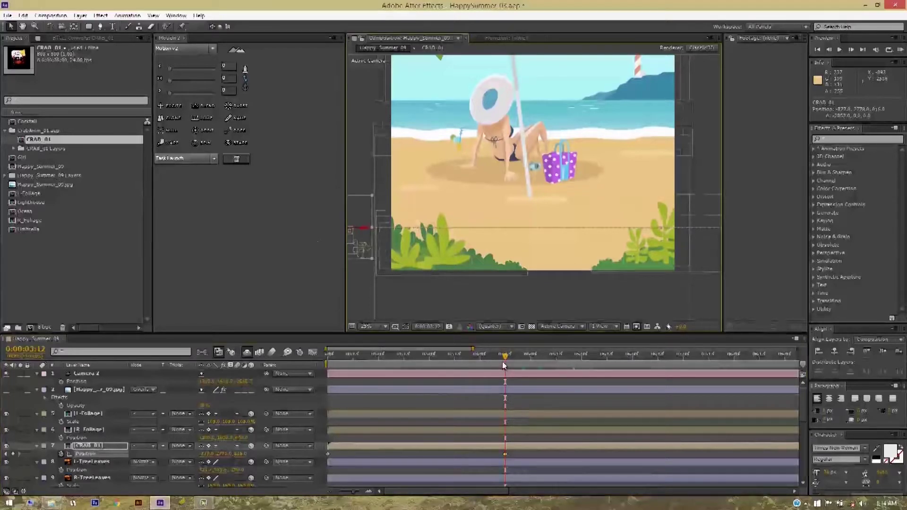
End the work area at 0:00:03:12 and RAM-preview the crab walking in
left_click_drag(503, 359, 307, 376)
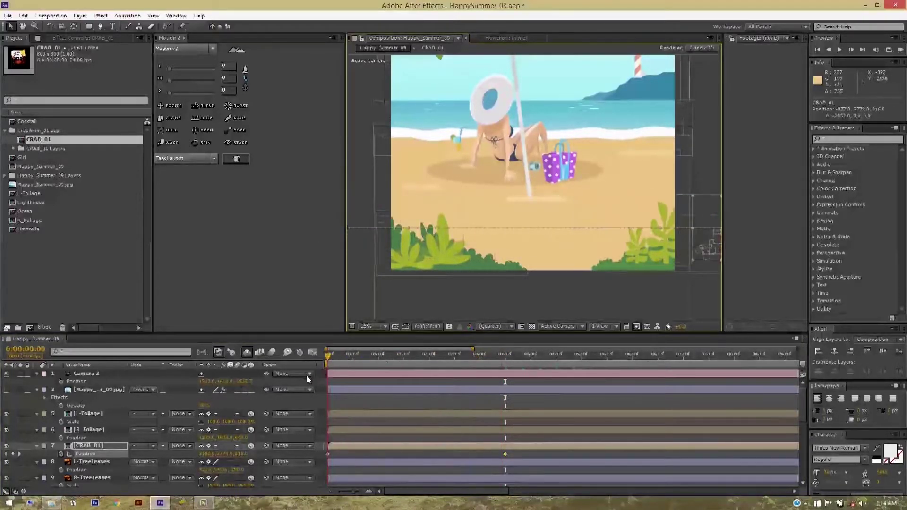
left_click(506, 356)
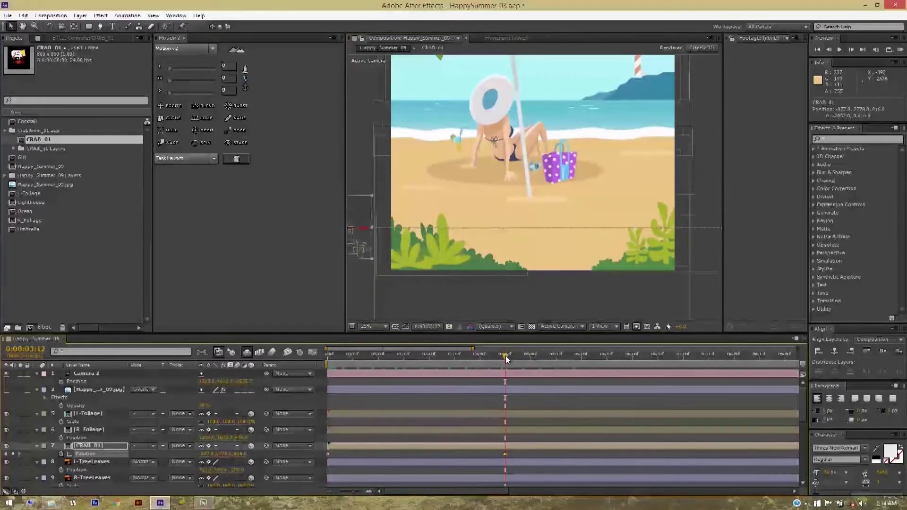
key("n")
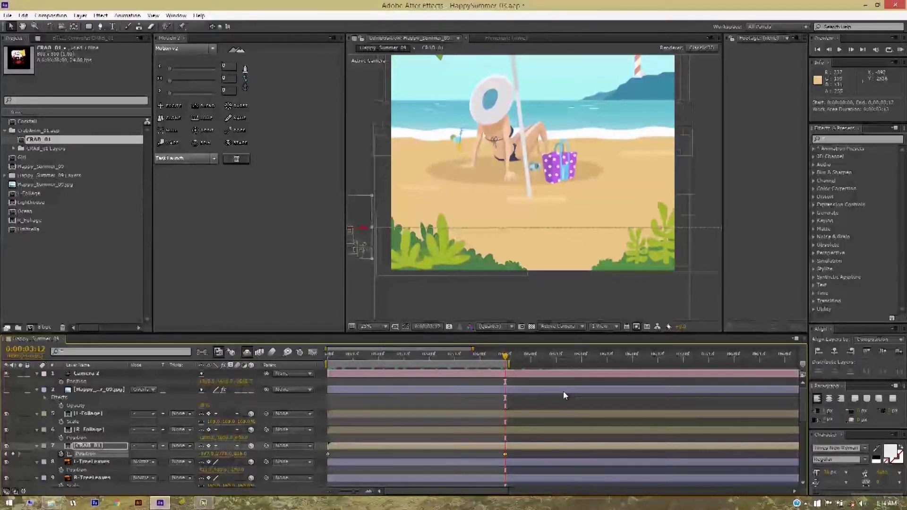
key("KP_0")
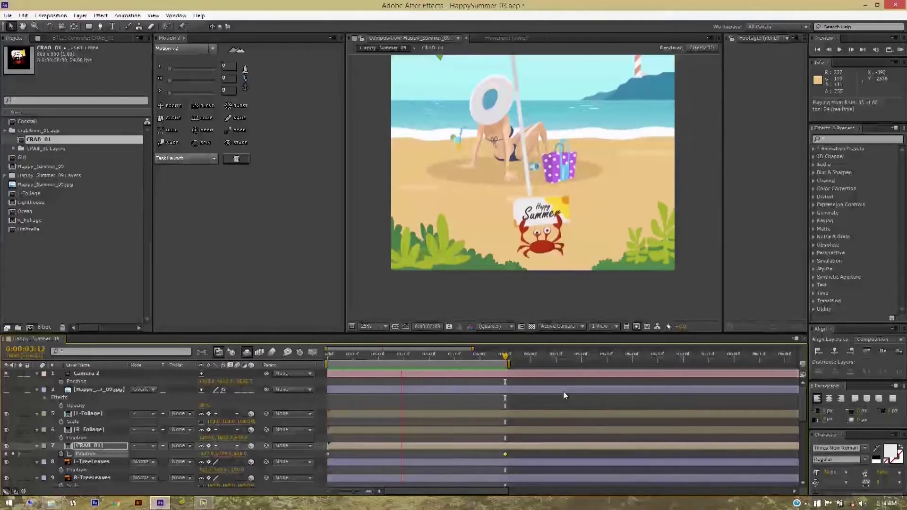
Extend the work area end and move the last Position keyframe later to slow the crab's walk-in, then preview
key("space")
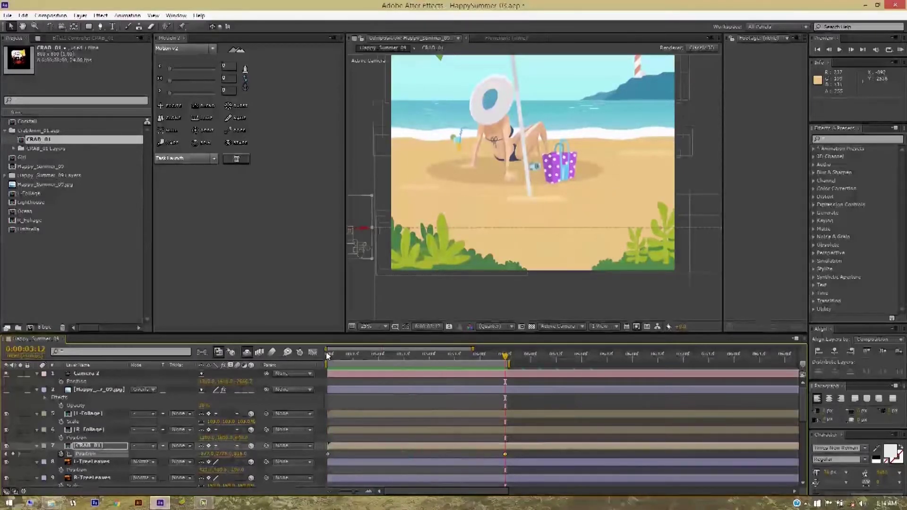
left_click_drag(508, 364, 584, 365)
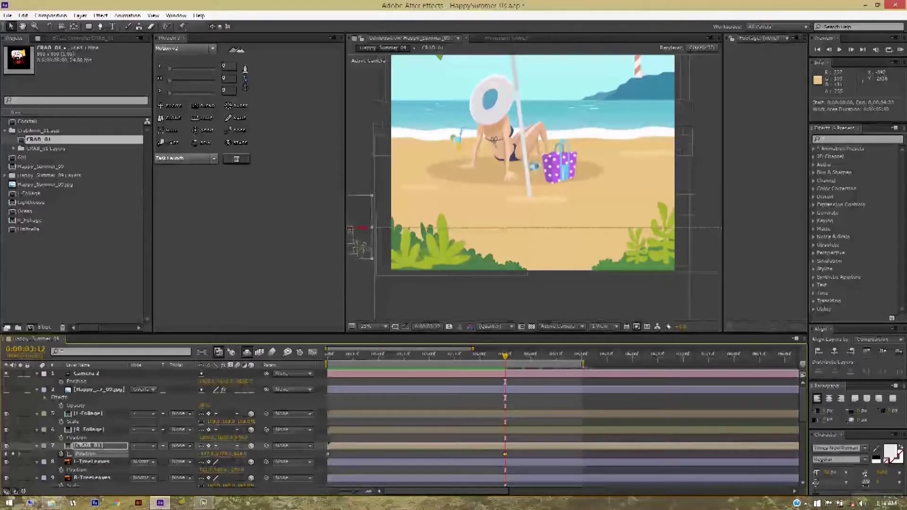
left_click_drag(505, 454, 583, 456)
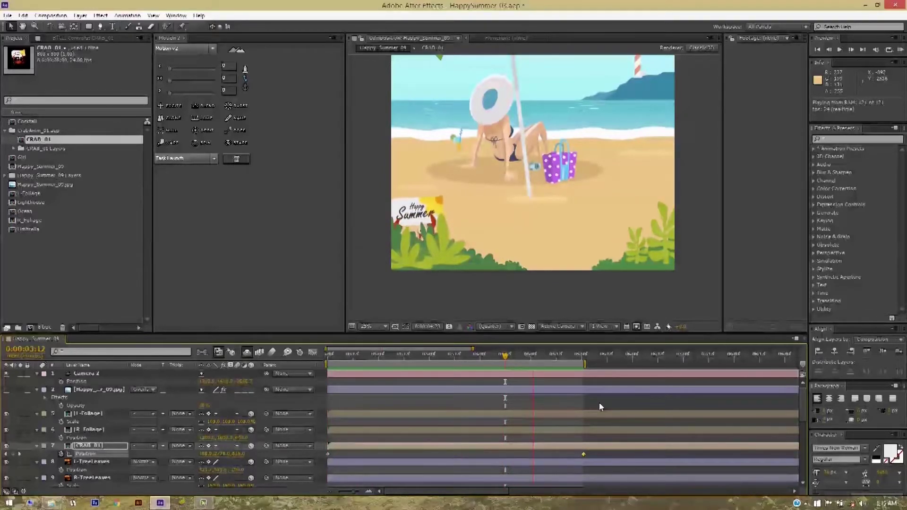
key("space")
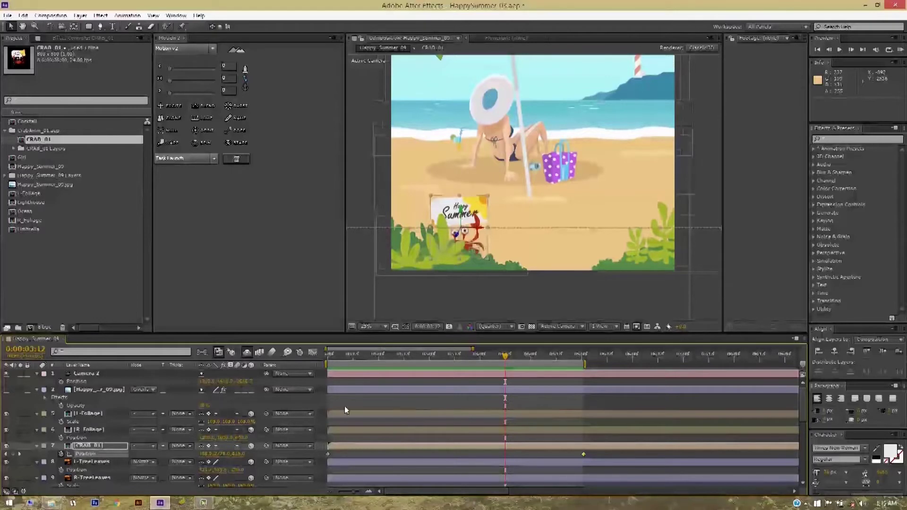
Add a 132% Scale keyframe on CRAB_01 at 0:00:01:10 and scrub from 0:00:00:14 to watch it grow
key("s")
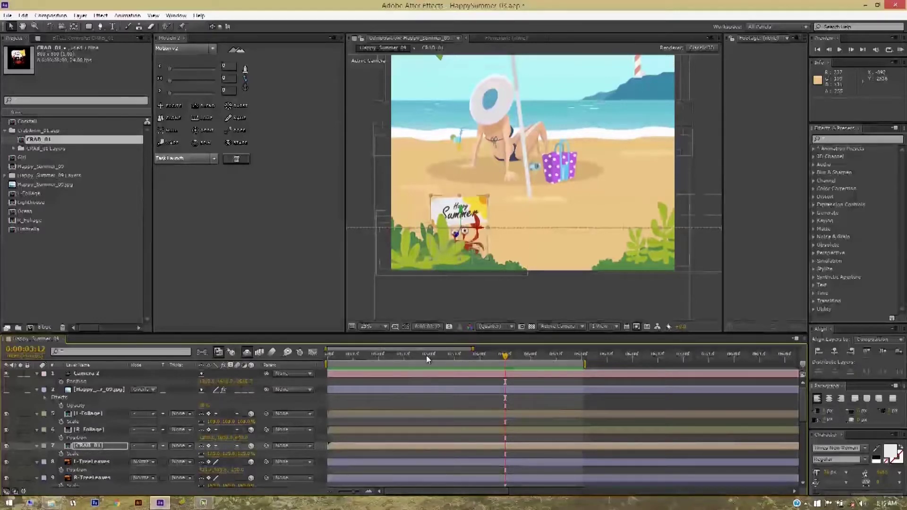
left_click(417, 355)
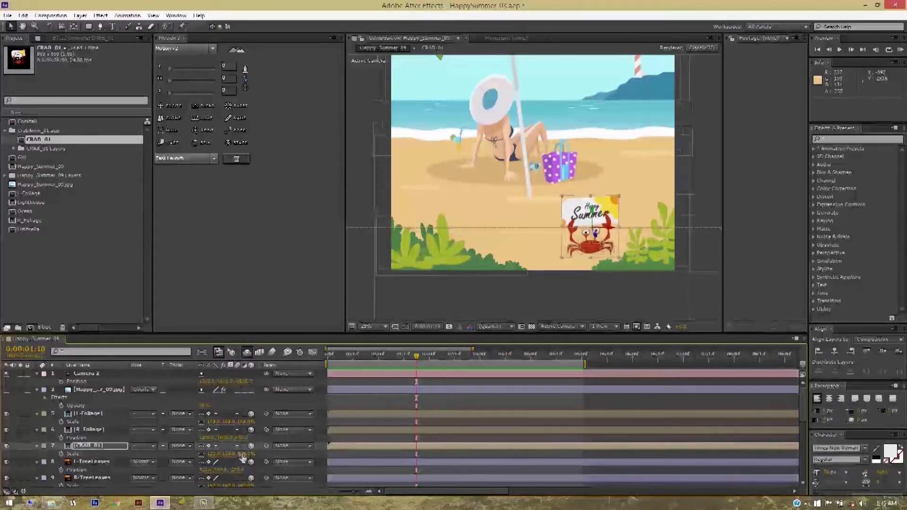
left_click_drag(244, 454, 250, 459)
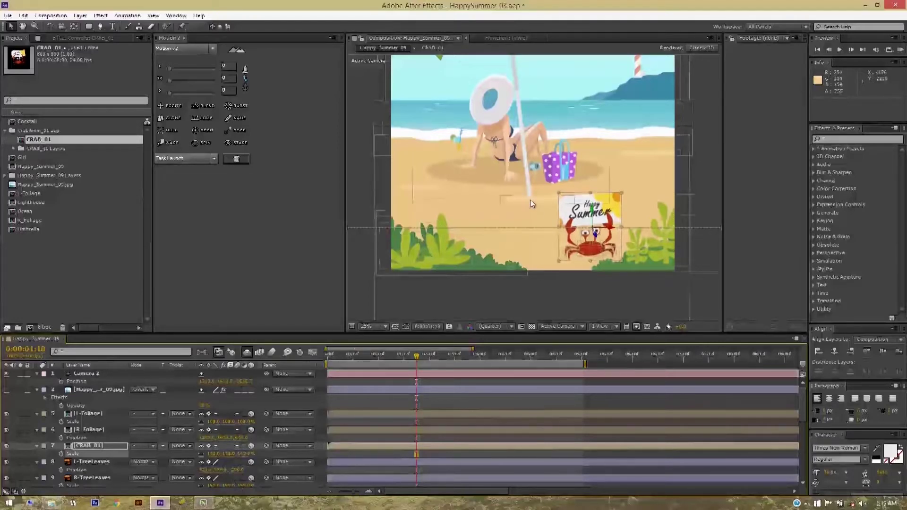
left_click(358, 356)
left_click_drag(361, 358, 430, 363)
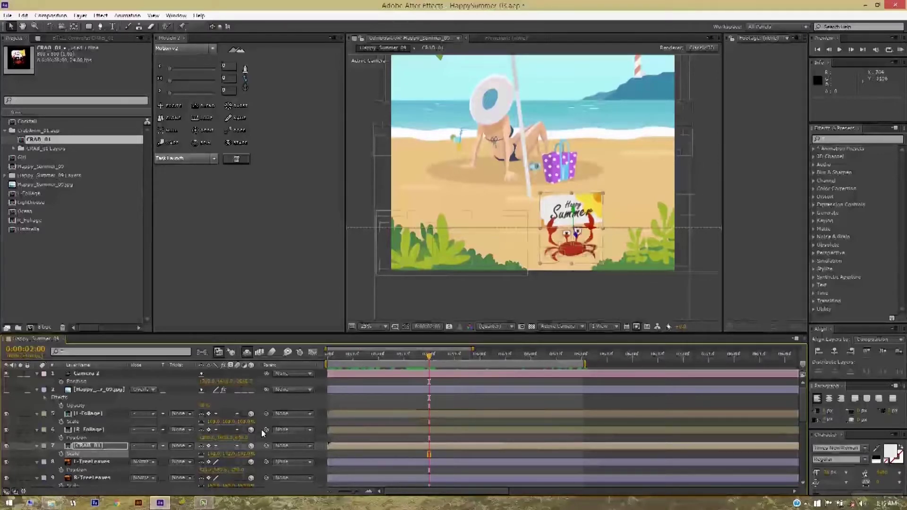
Peek into the CRAB_01 precomp, then return to the beach scene and step the time a few frames
double_click(102, 445)
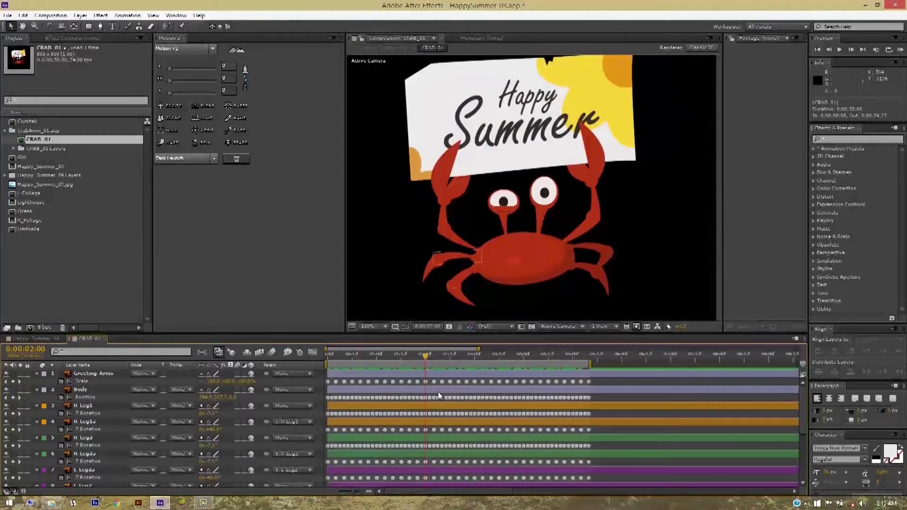
left_click(423, 387)
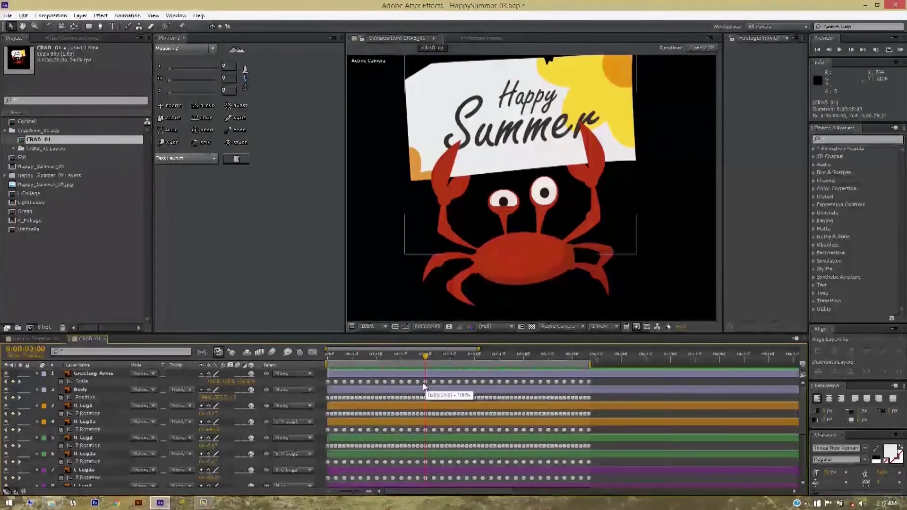
key("shift+Escape")
left_click(428, 362)
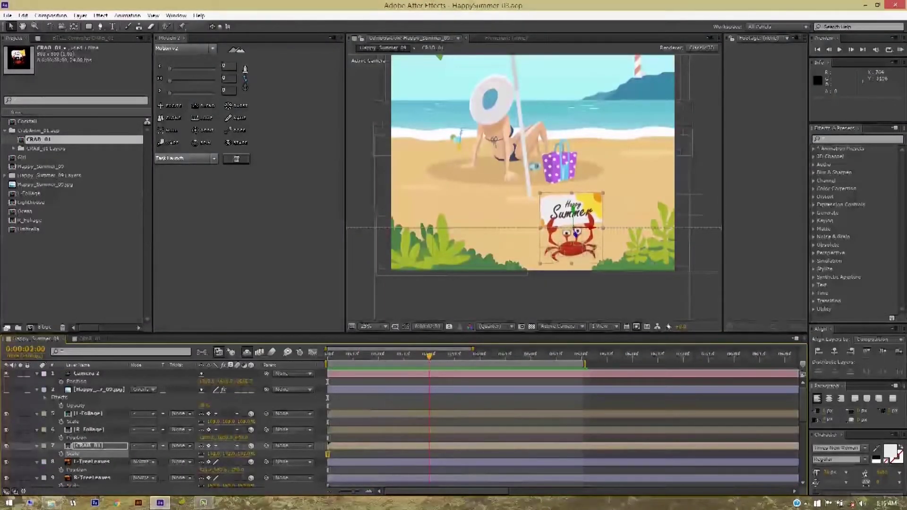
key("Page_Down")
key("Page_Down")
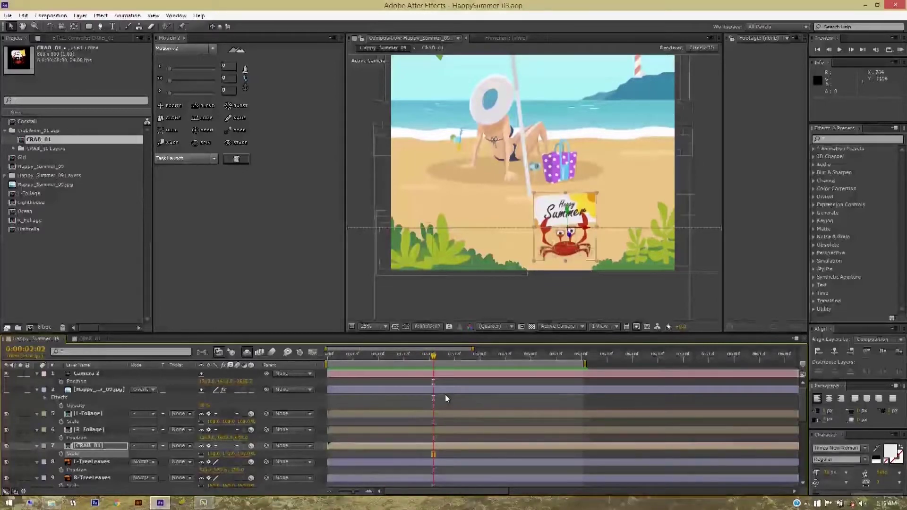
Reopen the CRAB_01 composition and marquee-select the leg rotation keyframes around 2:11
left_click(90, 338)
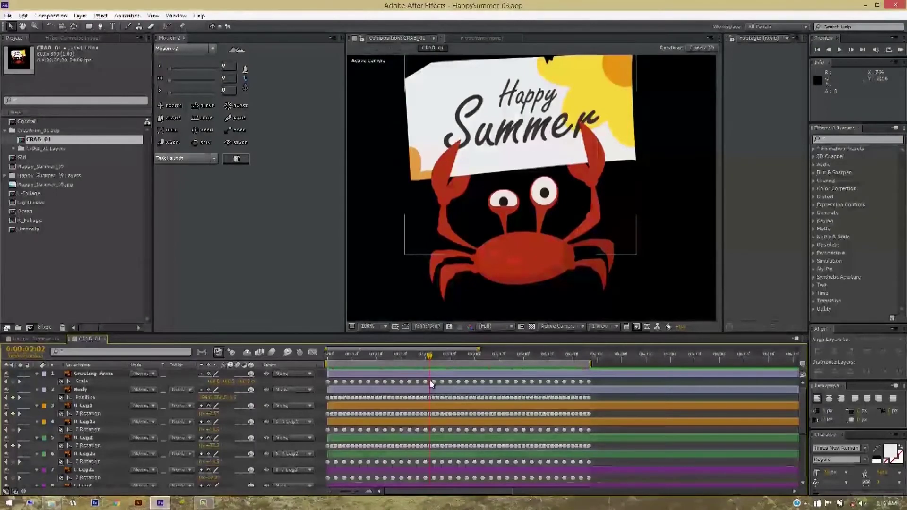
scroll(433, 392, "down", 3)
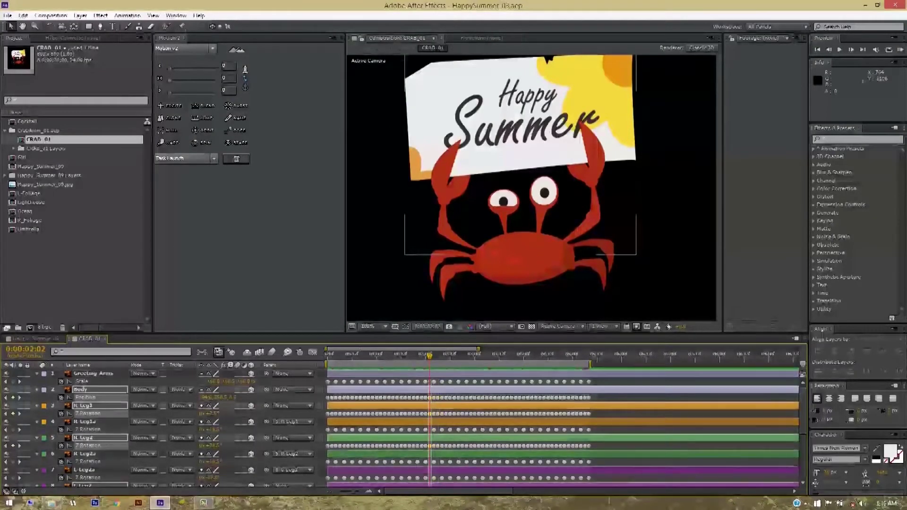
scroll(429, 380, "up", 3)
mouse_move(427, 381)
left_mouse_down()
mouse_move(463, 496)
mouse_move(460, 444)
left_mouse_up()
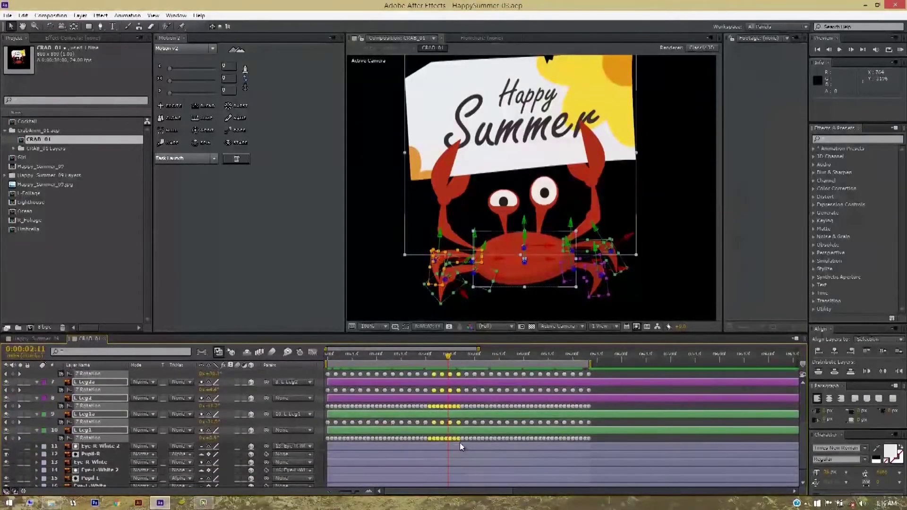
Delete the selected leg keyframes at 2:11 and the leg keyframes near 0:00:03:00
key("Delete")
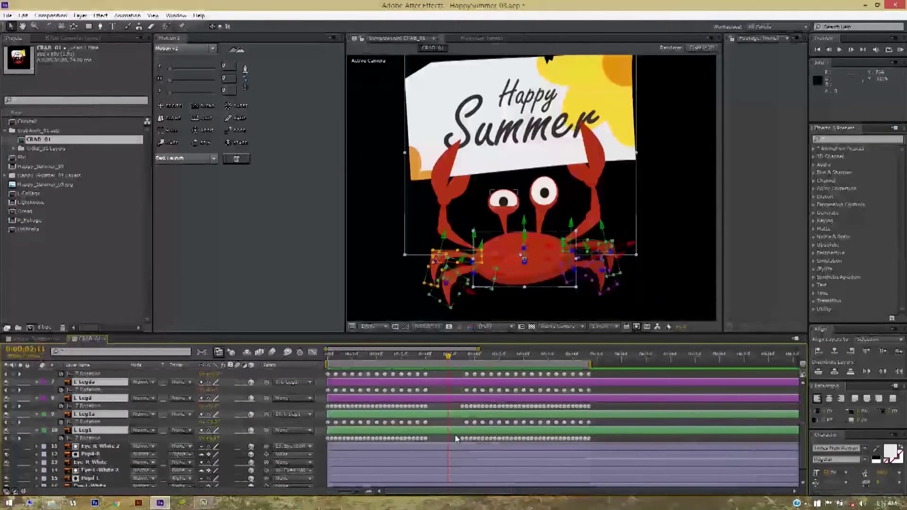
left_click_drag(449, 362, 475, 358)
key("=")
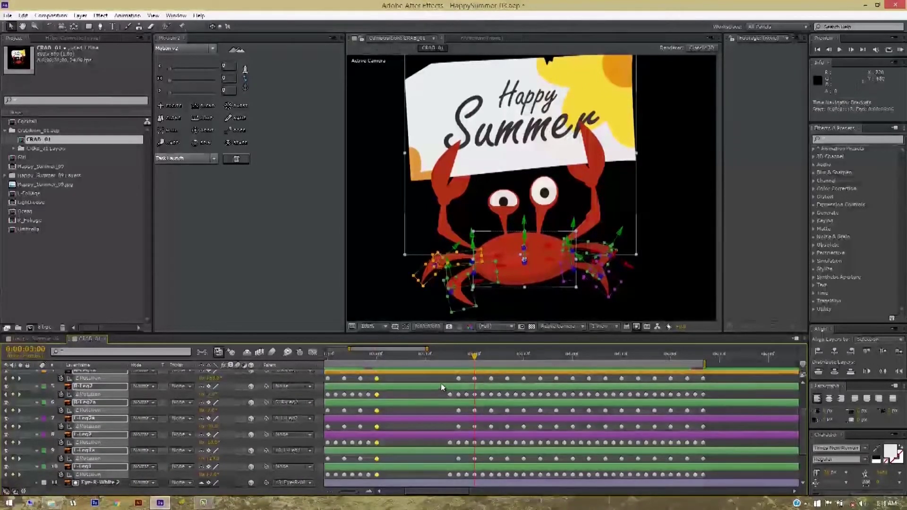
mouse_move(441, 382)
left_mouse_down()
mouse_move(470, 502)
mouse_move(467, 449)
left_mouse_up()
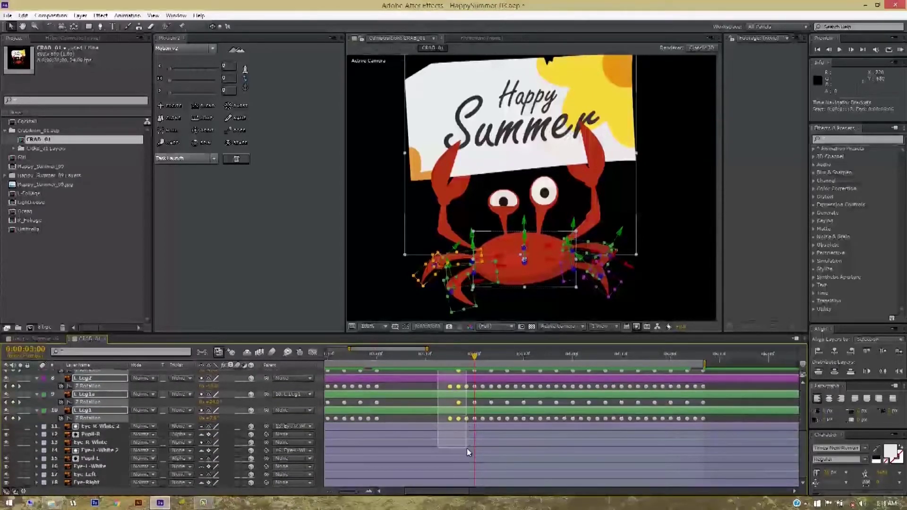
key("Delete")
Scrub through the leg pause from about 2:04, review the walk to 2:01, and collapse layer properties
left_click(414, 356)
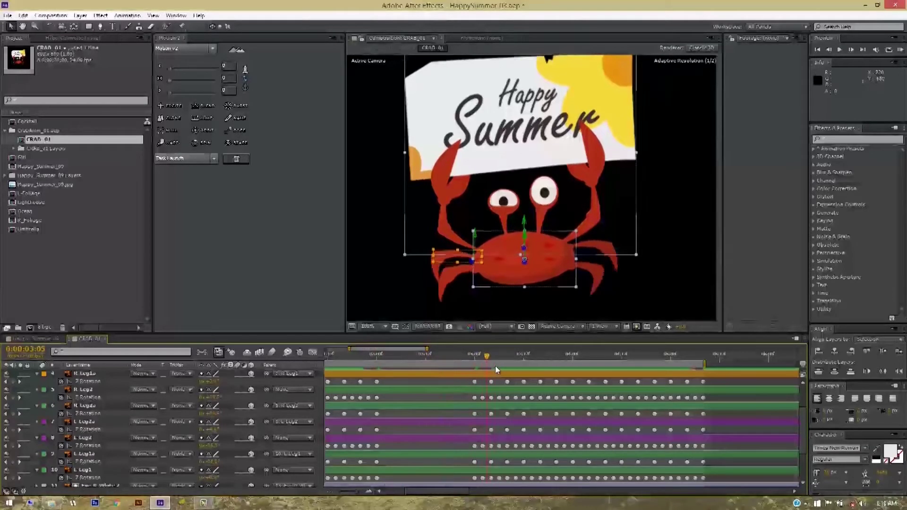
left_click_drag(517, 355, 684, 378)
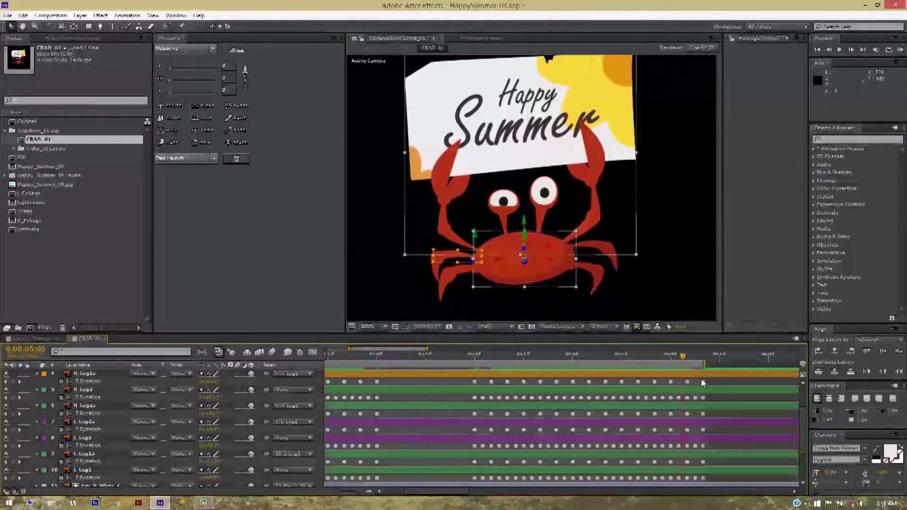
mouse_move(684, 378)
left_mouse_down()
mouse_move(540, 384)
mouse_move(573, 387)
left_mouse_up()
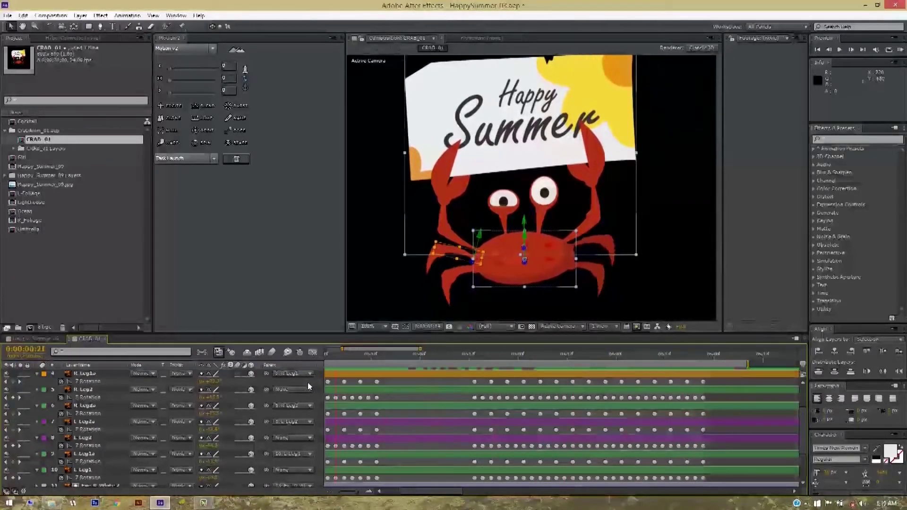
key("Home")
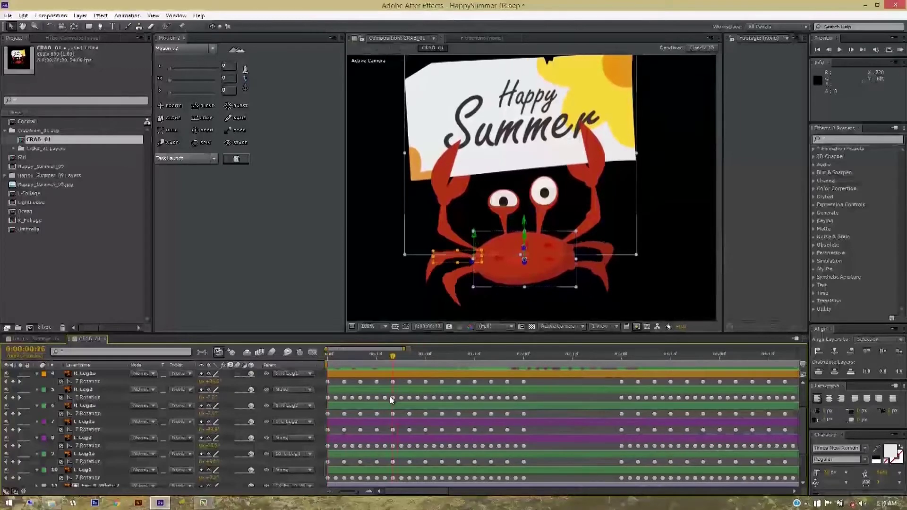
key("minus")
key("minus")
left_click(345, 355)
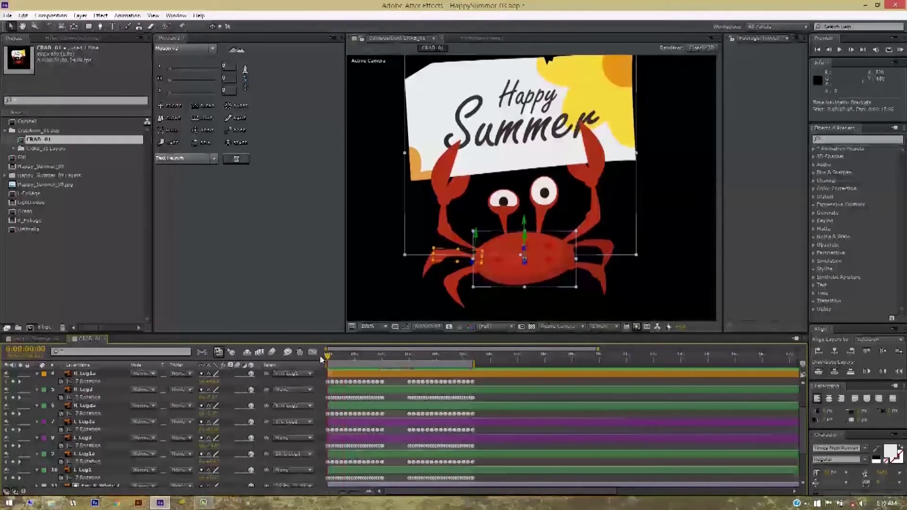
left_click_drag(346, 355, 383, 359)
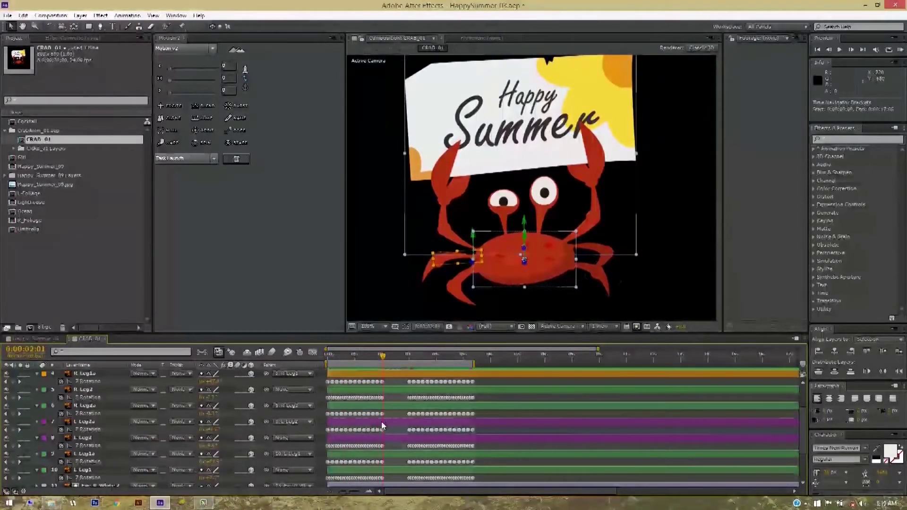
key("u")
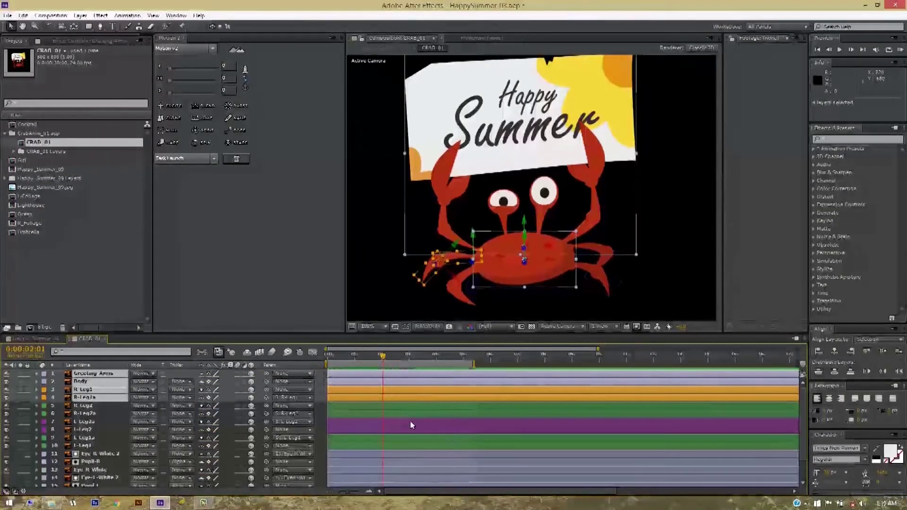
Set the work area to run from about 0:00:02:01 to 0:00:02:23
key("b")
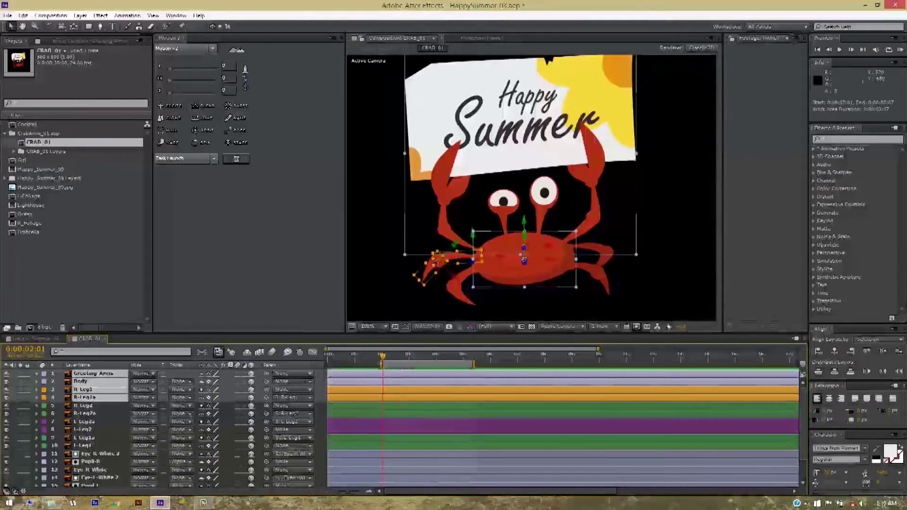
left_click_drag(392, 359, 405, 359)
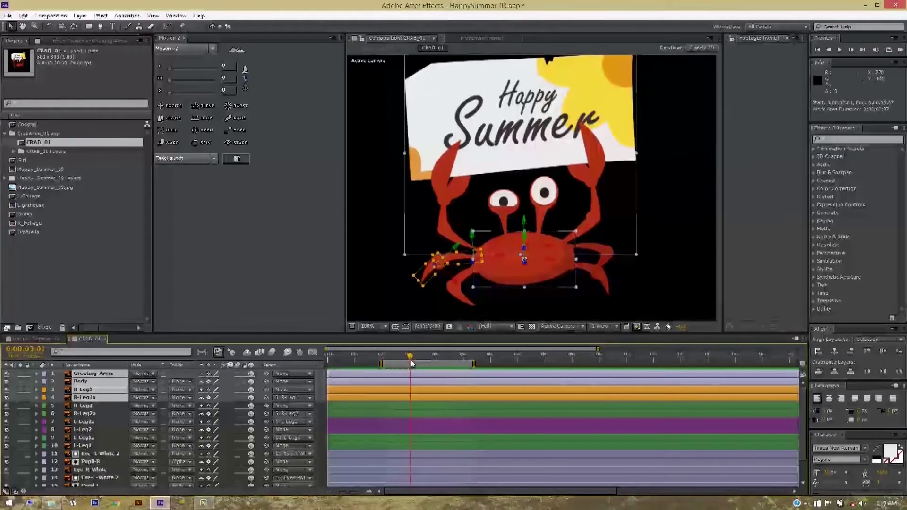
left_click_drag(409, 363, 409, 364)
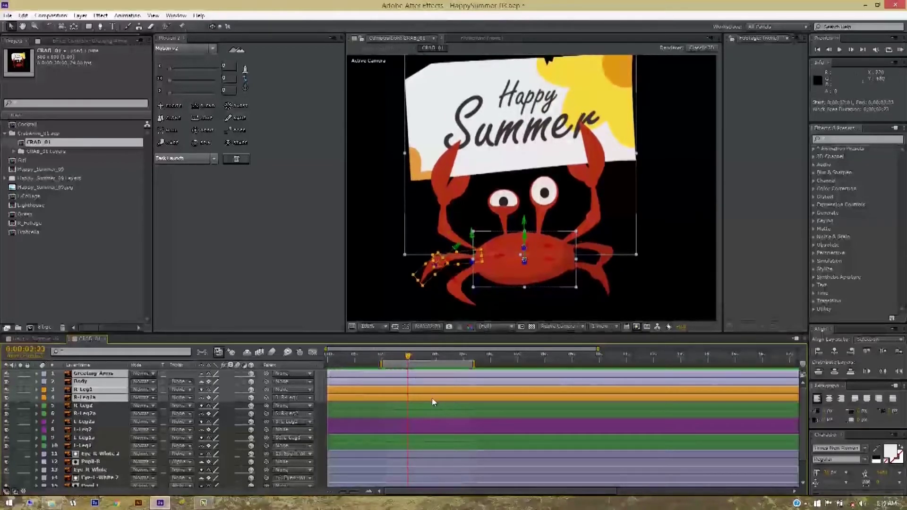
key("n")
left_click_drag(409, 359, 389, 361)
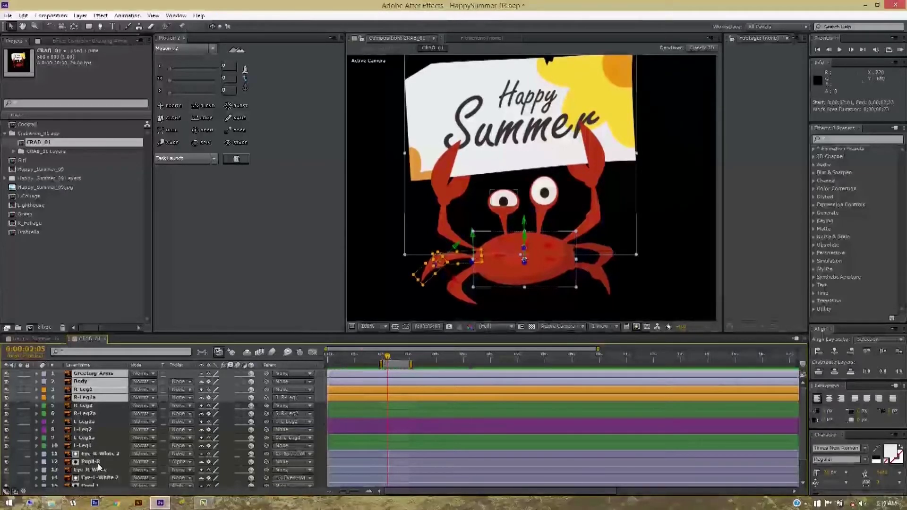
Set a starting Scale keyframe on the Eye-R-White layer, then zoom in and advance one frame
left_click(112, 454)
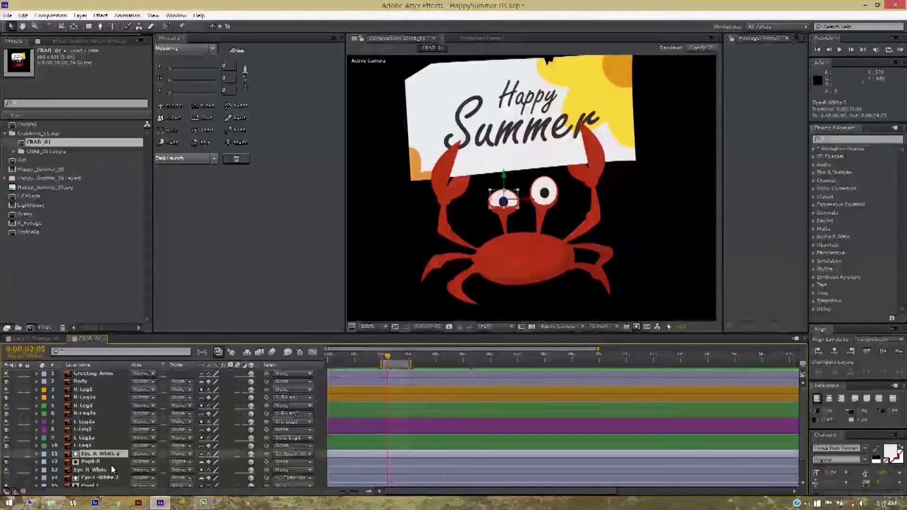
left_click(111, 470)
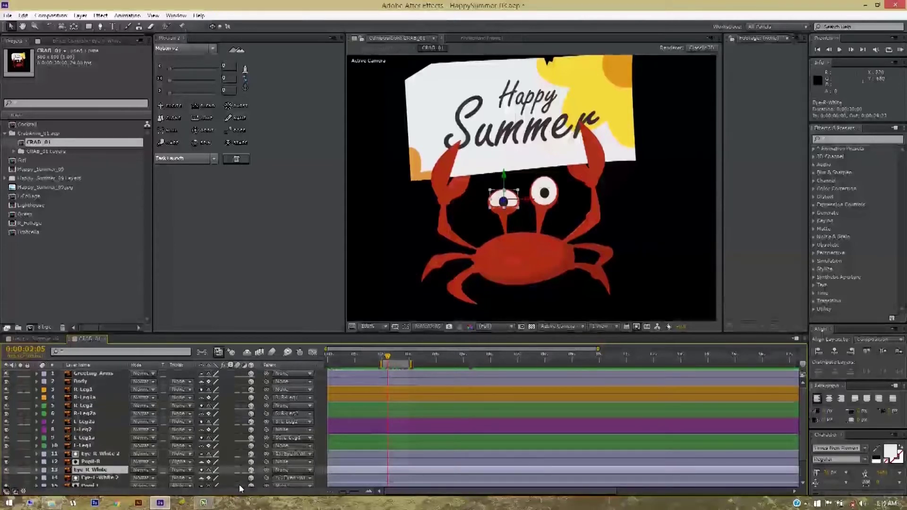
key("s")
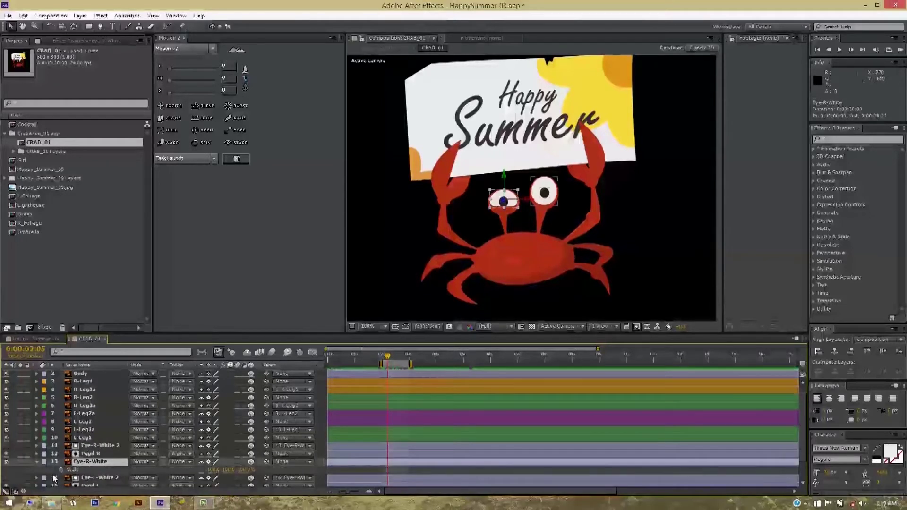
left_click(60, 470)
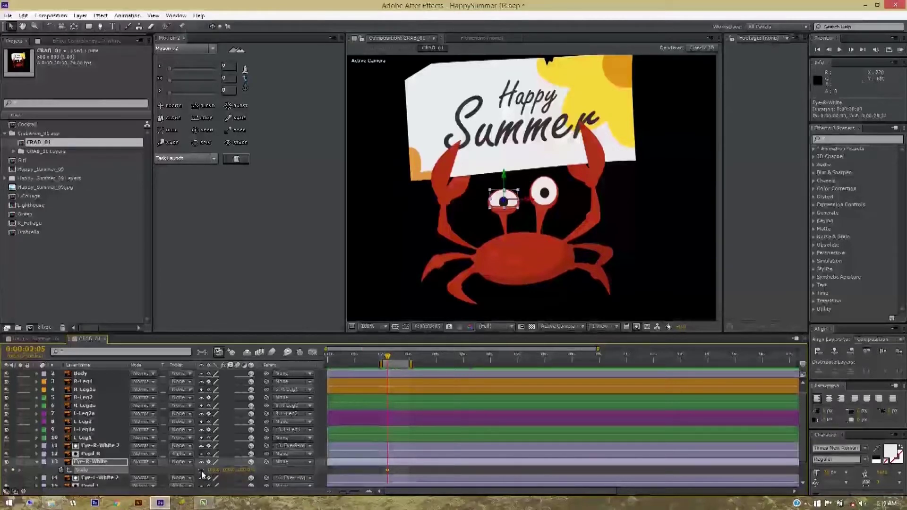
left_click_drag(231, 470, 231, 470)
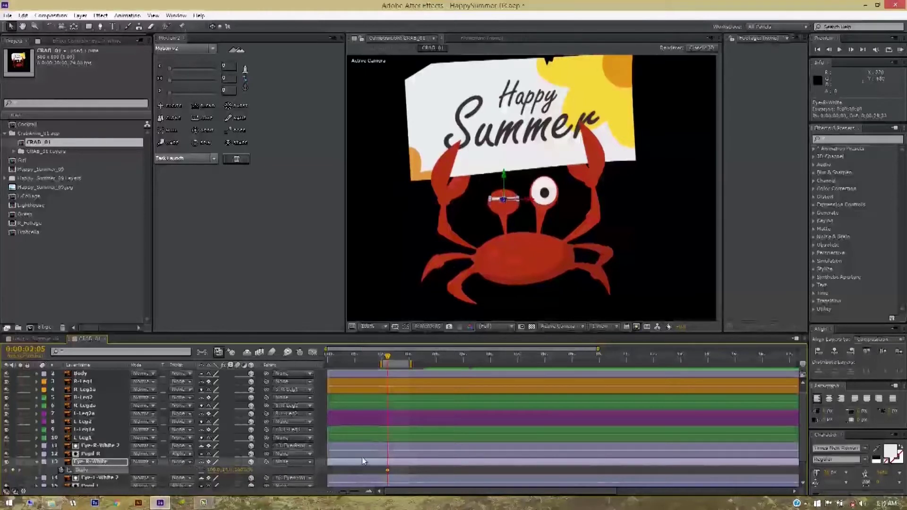
key("ctrl+z")
key("equal")
key("equal")
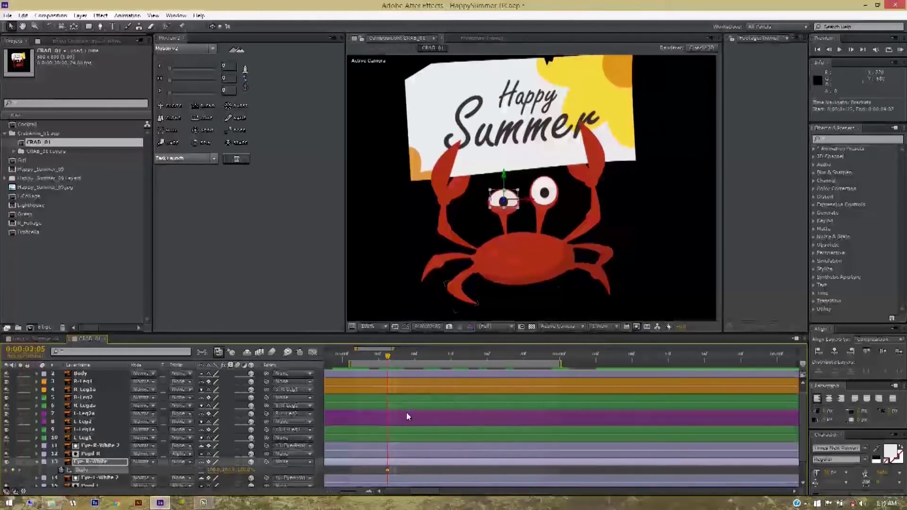
key("equal")
left_click_drag(392, 358, 411, 370)
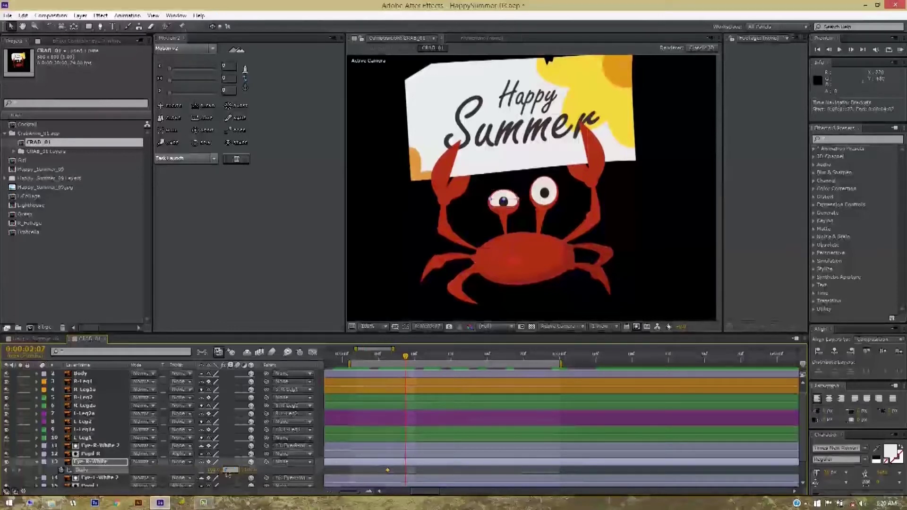
Build the blink: flatten the eye, hold it with a pasted keyframe at 0:00:02:09, reopen at 0:00:02:12
key("Return")
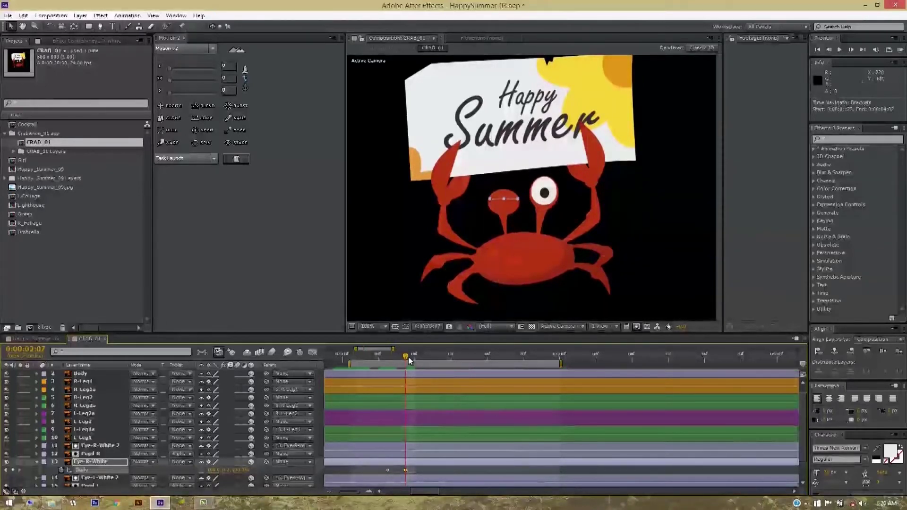
left_click(415, 355)
left_click(423, 356)
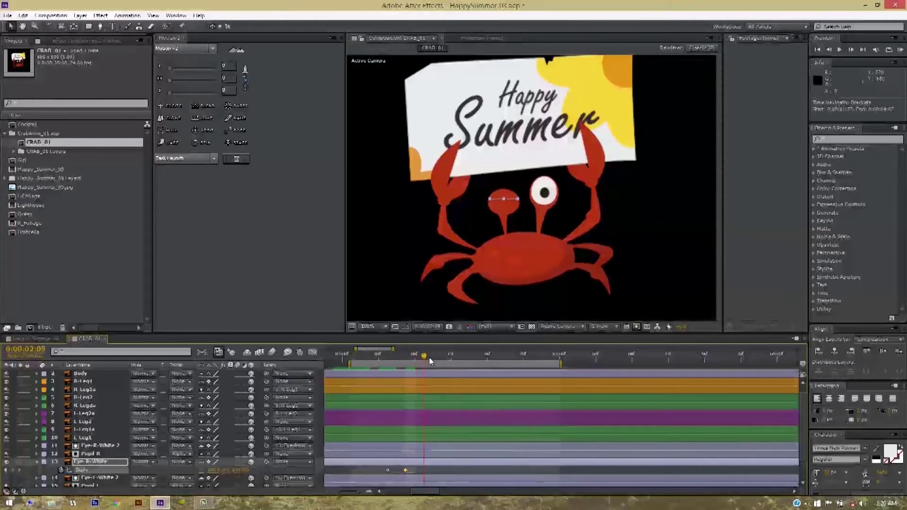
key("ctrl+c")
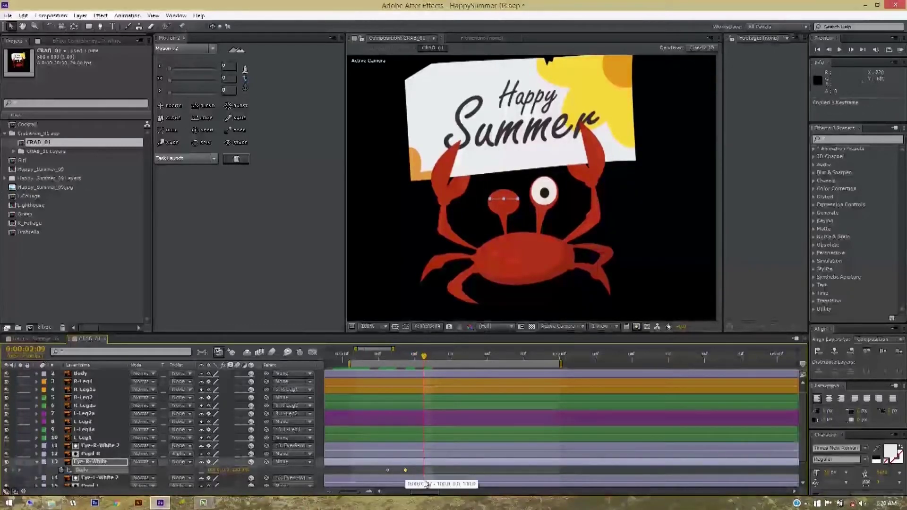
key("ctrl+v")
left_click_drag(423, 357, 441, 360)
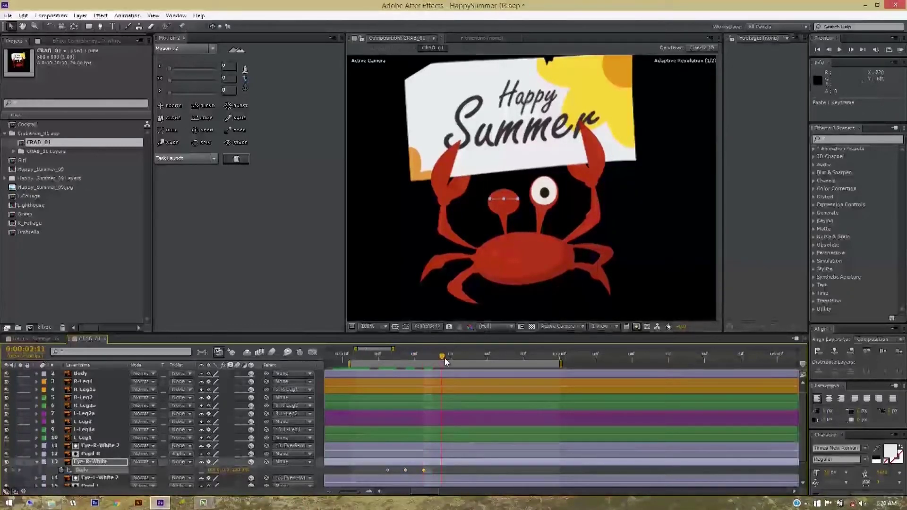
left_click(449, 358)
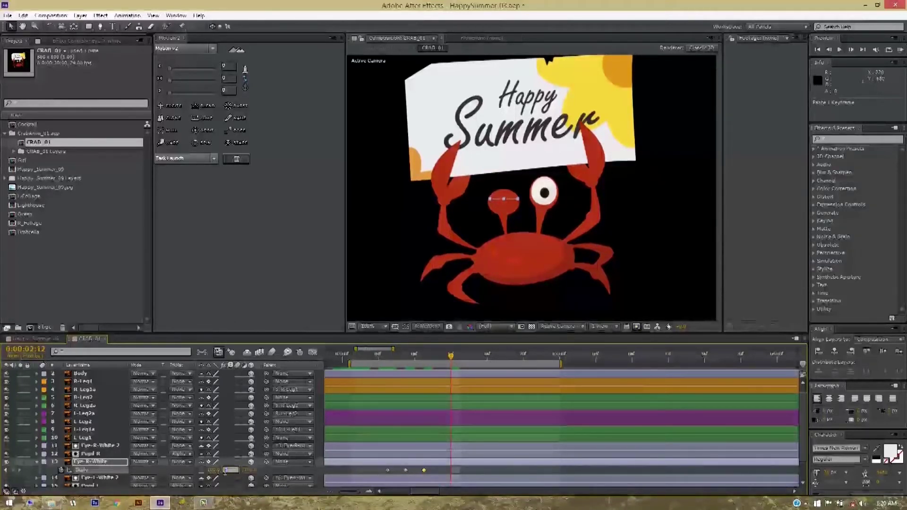
key("Return")
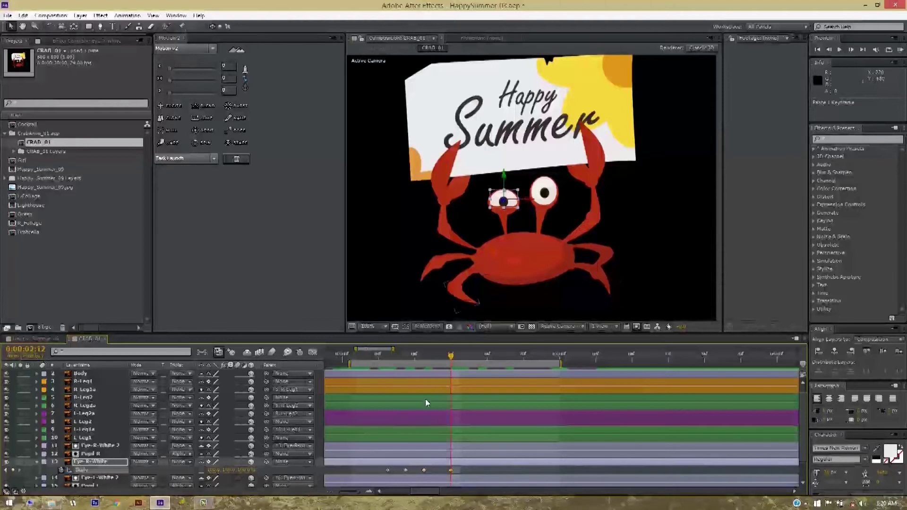
Preview the blink and shift its Scale keyframes a frame or two earlier, checking at 0:00:02:07
key("space")
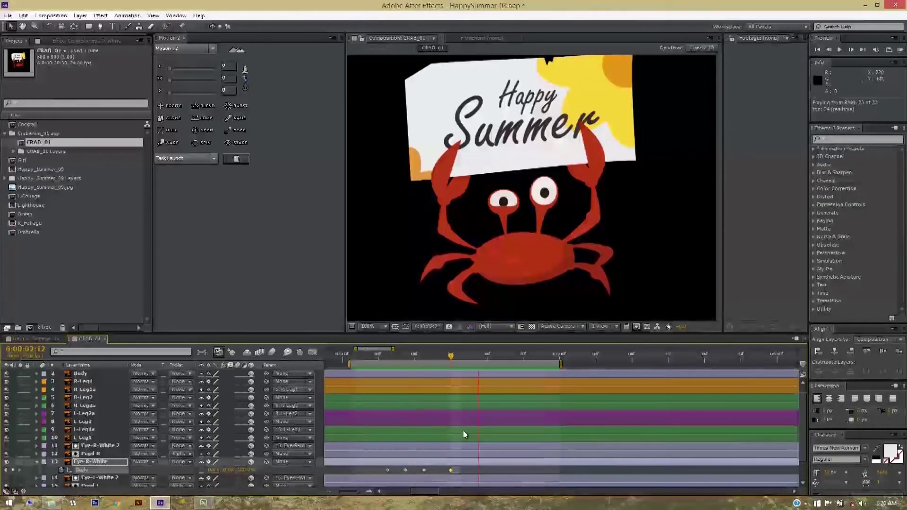
key("space")
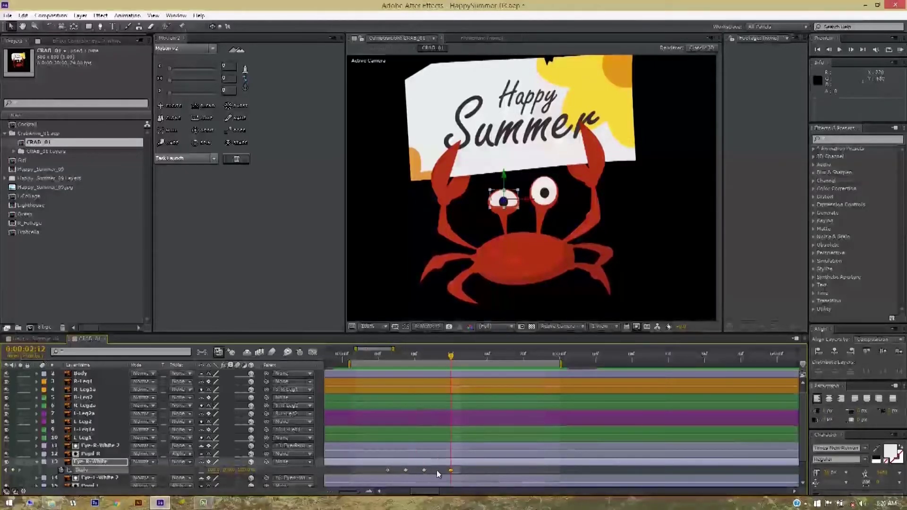
left_click_drag(451, 470, 442, 470)
key("space")
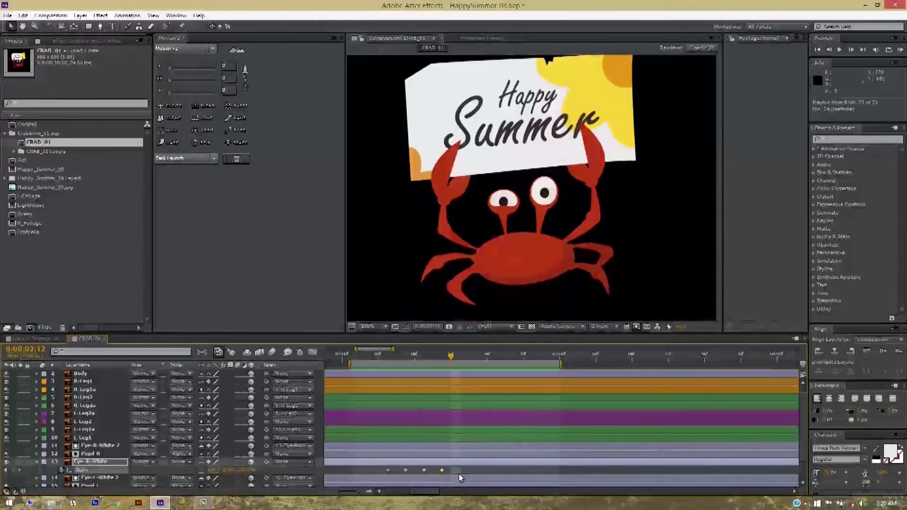
key("space")
left_click_drag(424, 470, 415, 470)
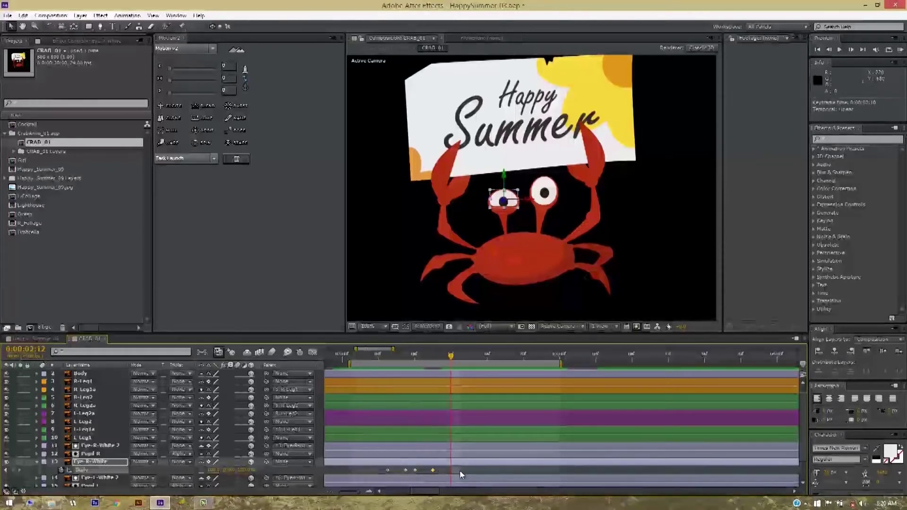
key("space")
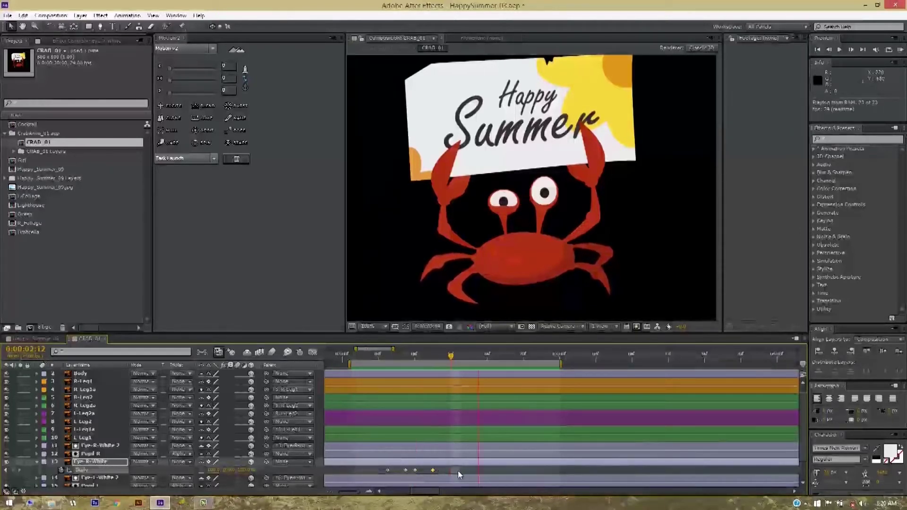
key("space")
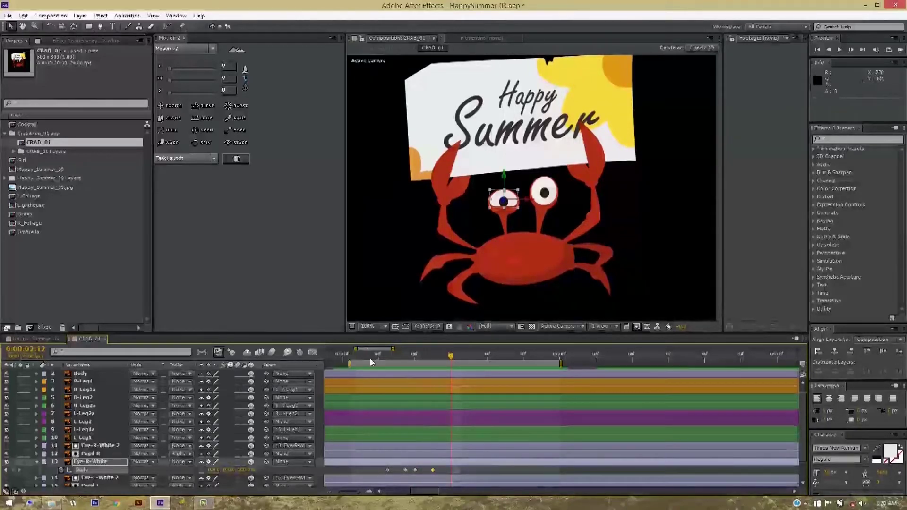
left_click_drag(370, 358, 405, 361)
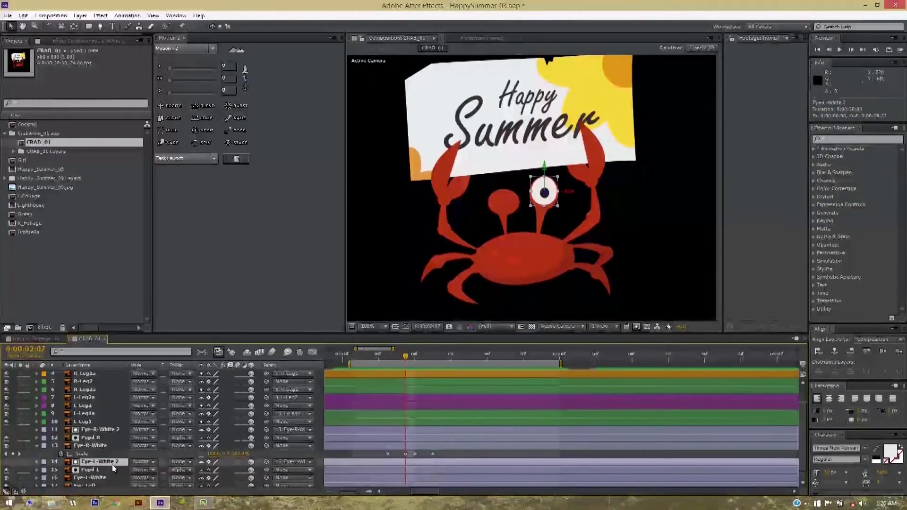
Paste the copied blink Scale keyframes onto the Eye-L-White layer
key("ctrl+Down")
key("ctrl+Down")
key("ctrl+Down")
key("s")
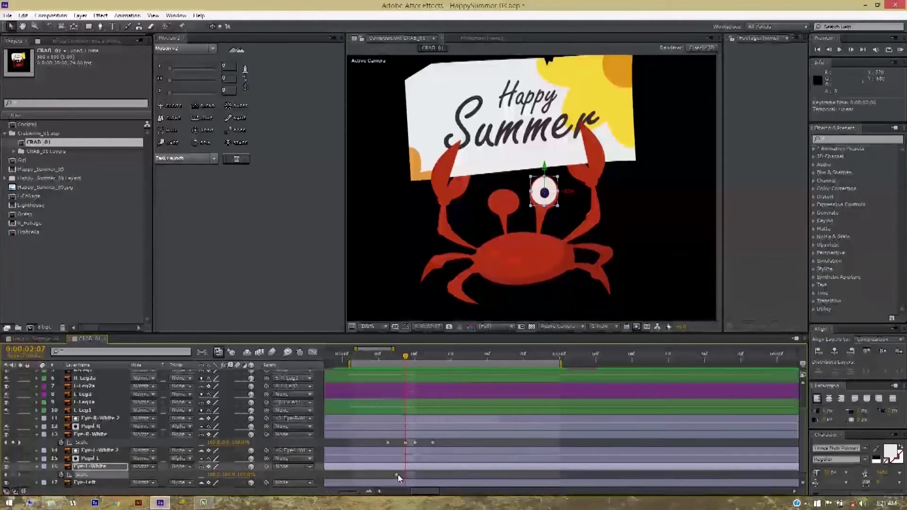
key("ctrl+v")
left_click_drag(410, 355, 432, 444)
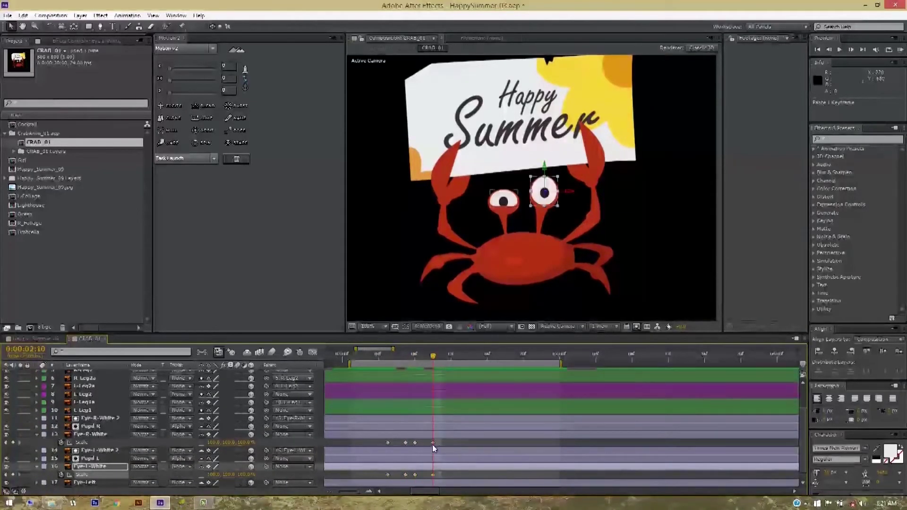
Paste a second blink later on both eyes and return to the Happy_Summer_09 beach composition
left_click_drag(422, 359, 443, 355)
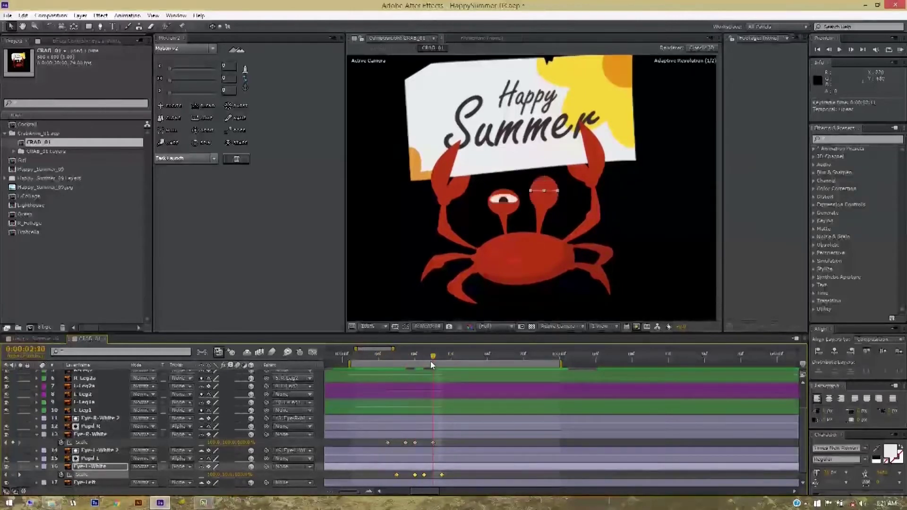
key("ctrl+v")
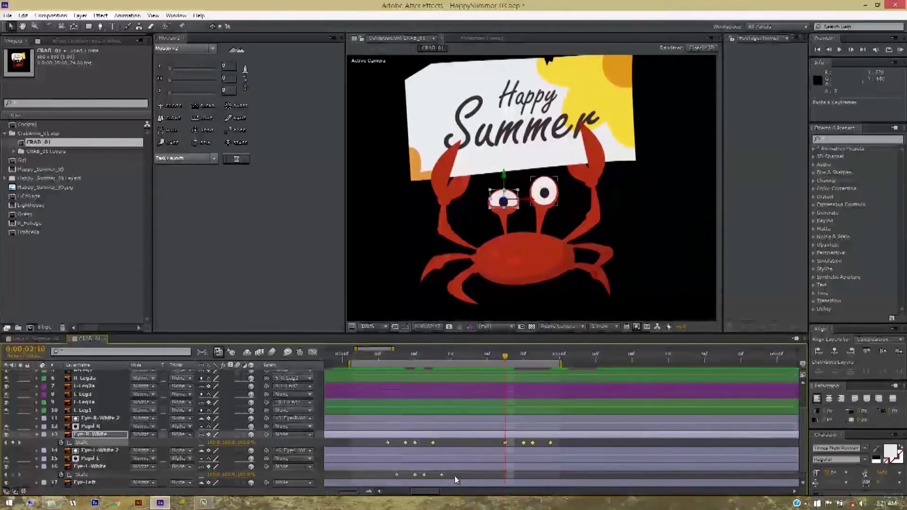
left_click(34, 338)
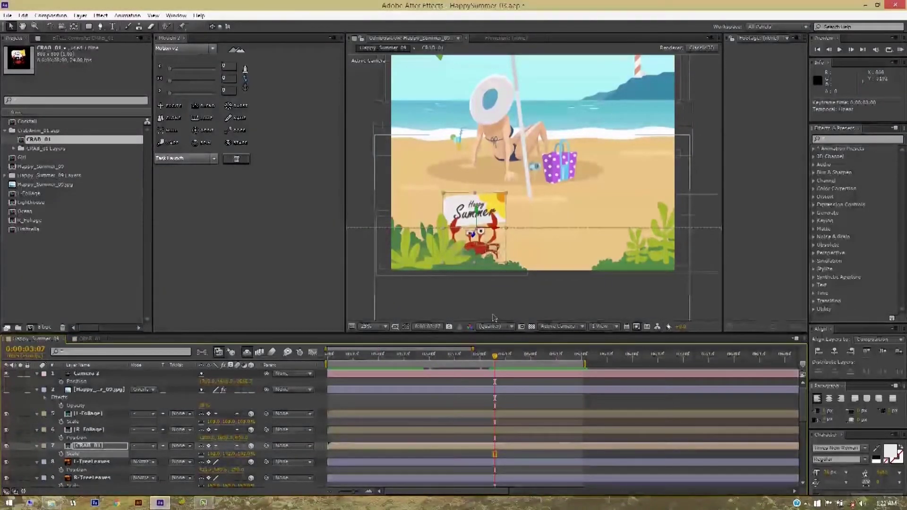
key("KP_0")
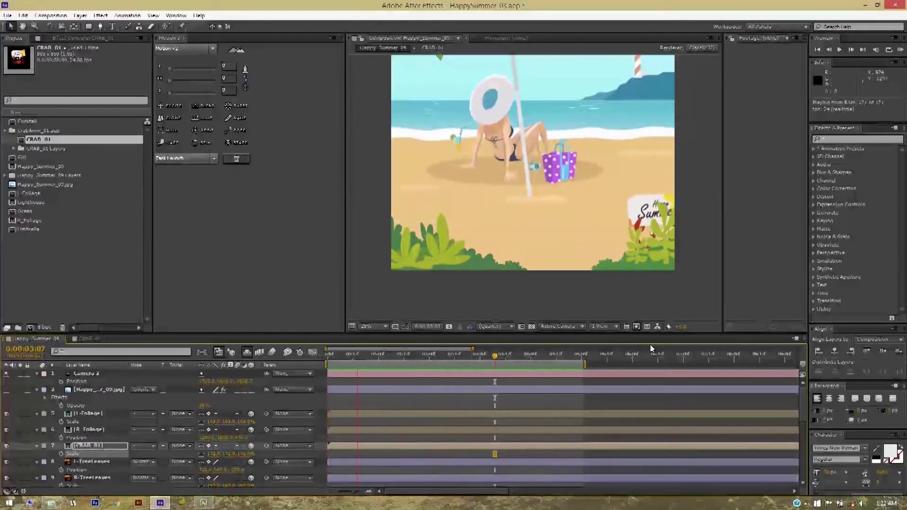
key("space")
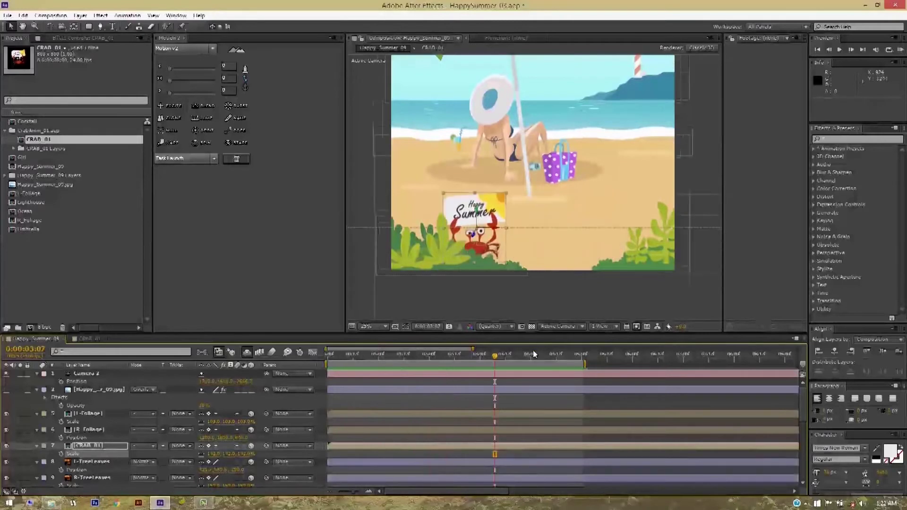
mouse_move(486, 356)
left_mouse_down()
mouse_move(412, 363)
mouse_move(427, 366)
left_mouse_up()
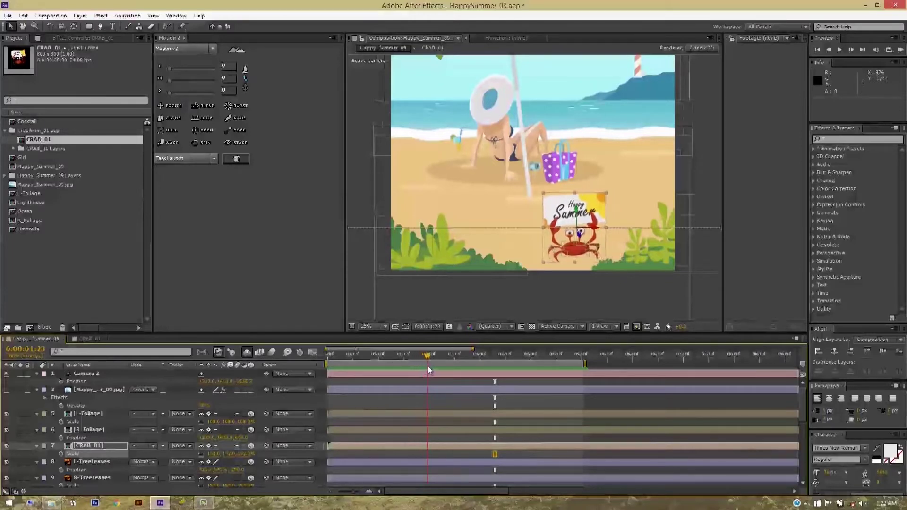
Copy CRAB_01's Position keyframe at 0:00:03:00 and paste it at an earlier time
left_click(97, 446)
key("p")
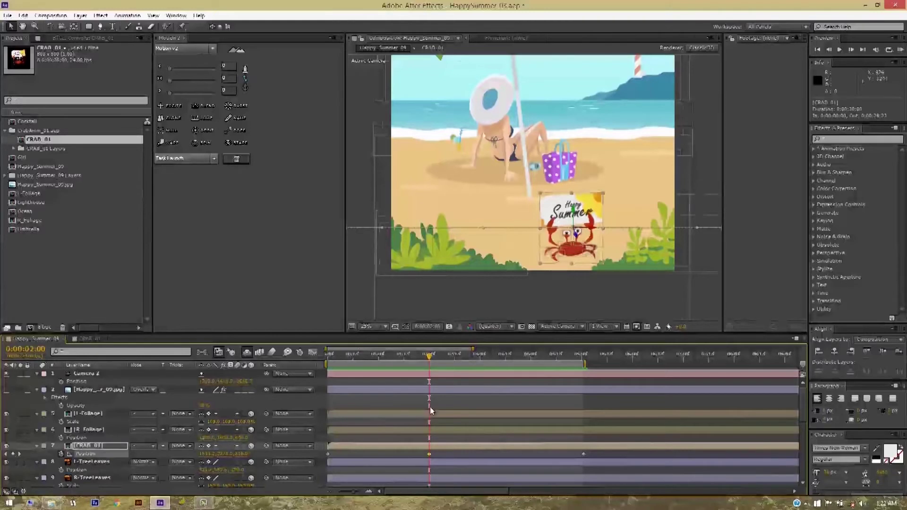
left_click_drag(429, 355, 480, 359)
key("ctrl+c")
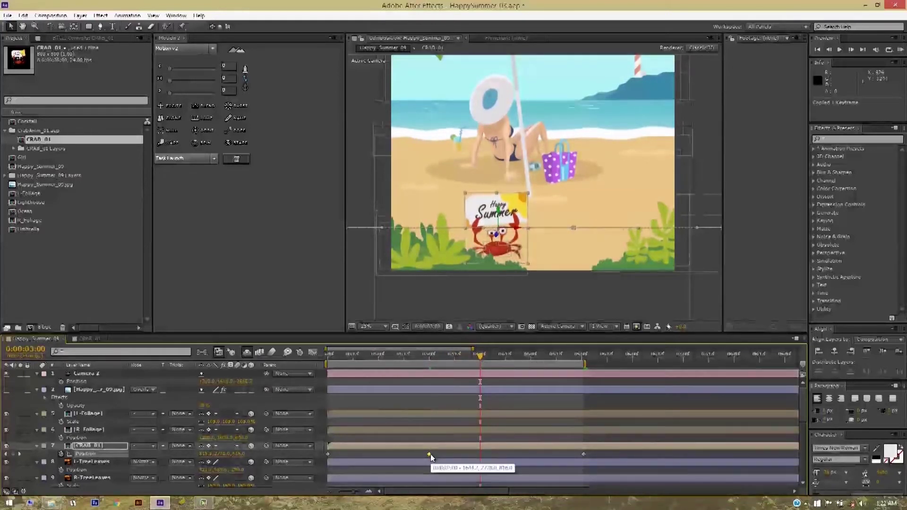
key("ctrl+v")
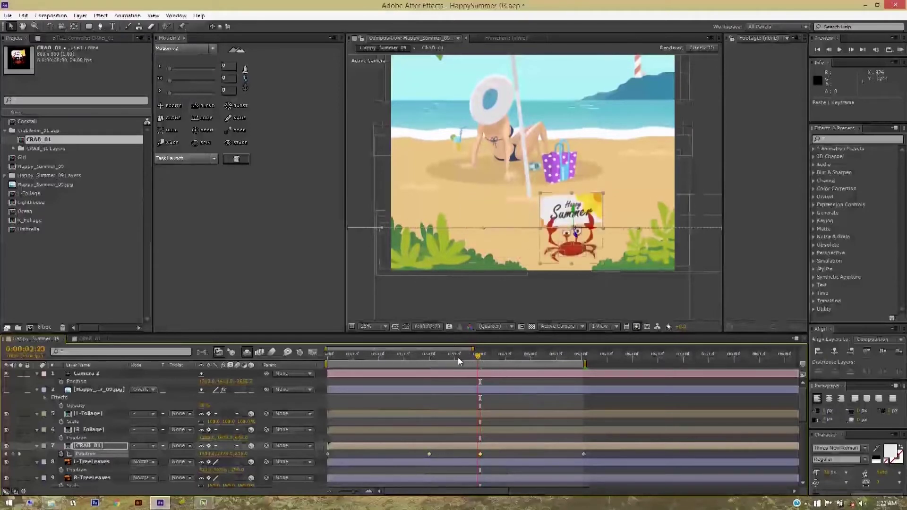
mouse_move(458, 357)
left_mouse_down()
mouse_move(517, 363)
mouse_move(406, 371)
mouse_move(419, 375)
left_mouse_up()
Scrub through the crab's walk and marquee-select all four Position keyframes
left_click(428, 455)
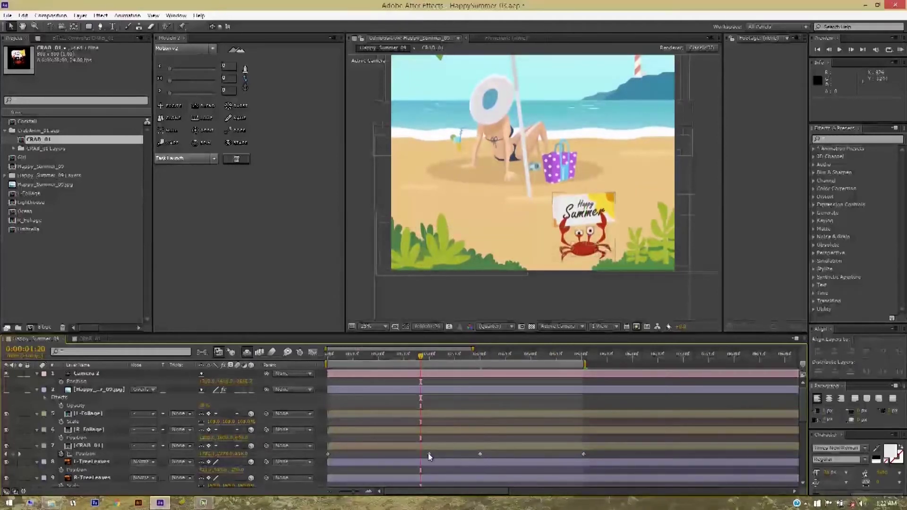
left_click_drag(424, 356, 453, 359)
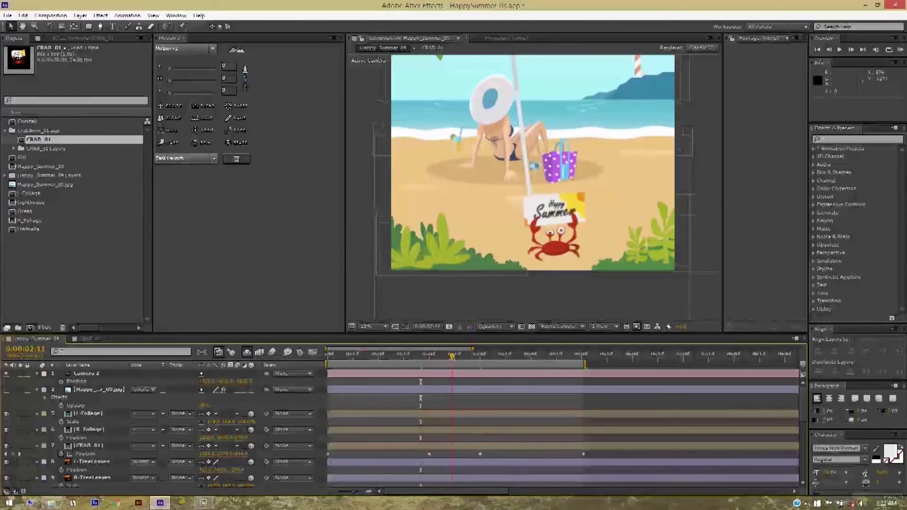
left_click(429, 454)
left_click(428, 454)
left_click(480, 454, "shift")
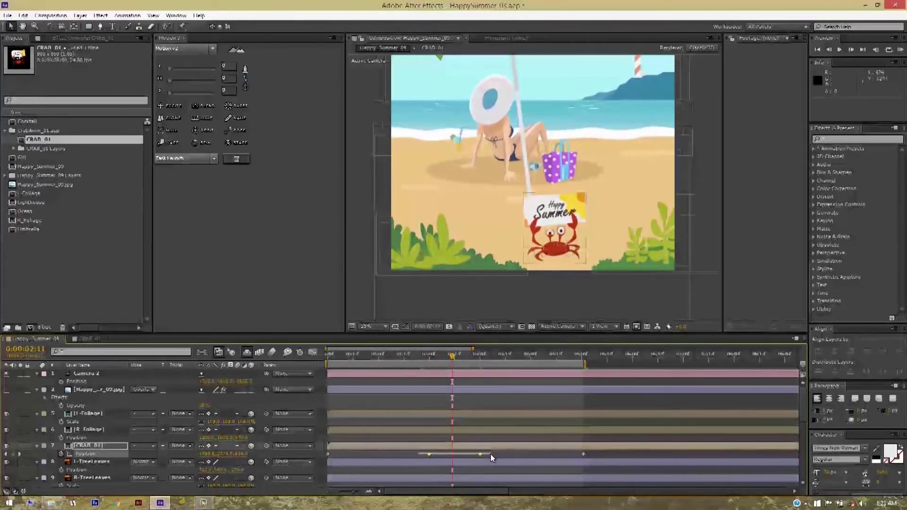
left_click_drag(591, 452, 322, 461)
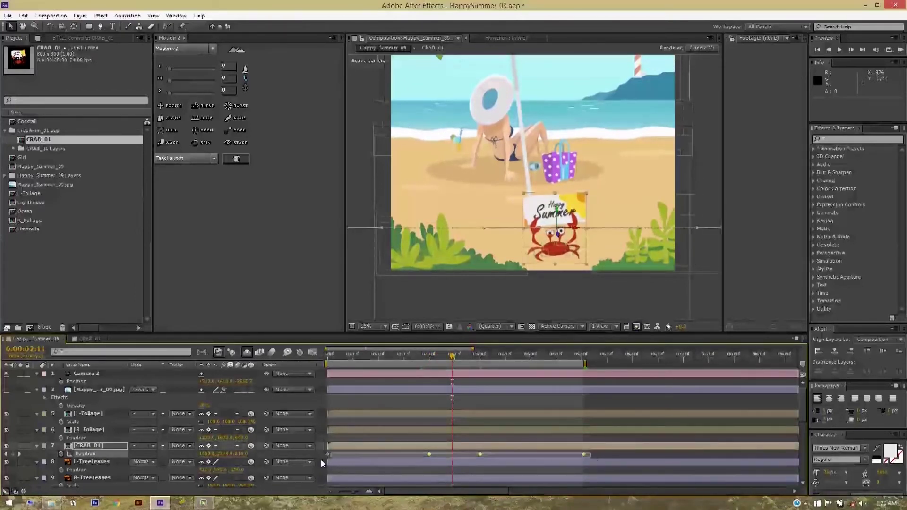
Set all four crab Position keyframes to Auto Bezier temporal and spatial interpolation, then scrub to check
right_click(430, 456)
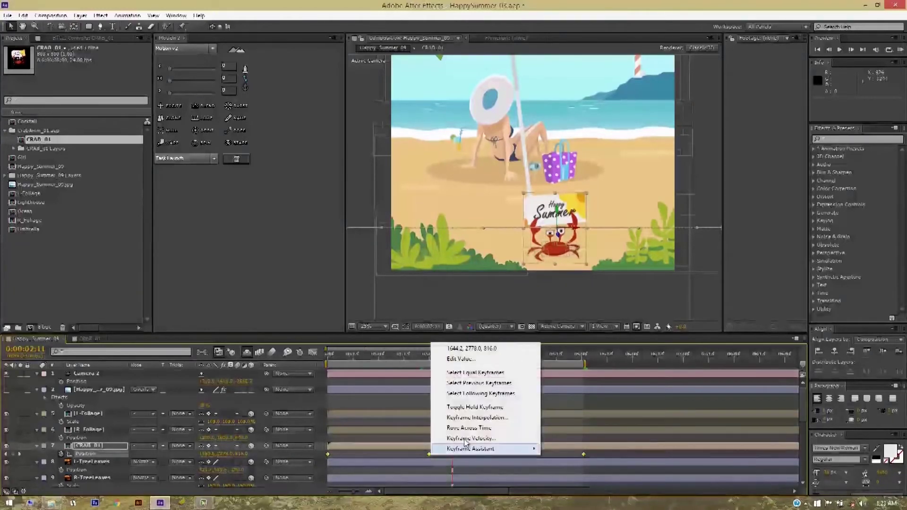
left_click(472, 418)
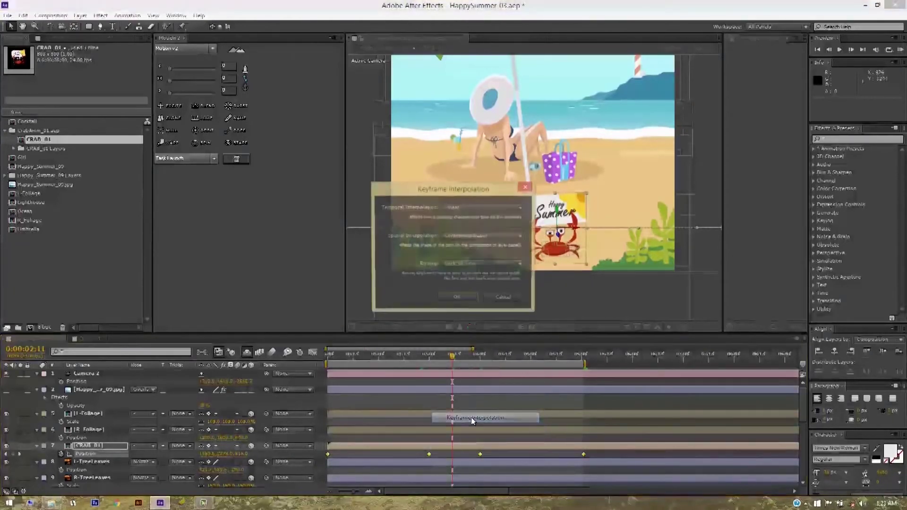
left_click(474, 216)
left_click(474, 264)
left_click(472, 236)
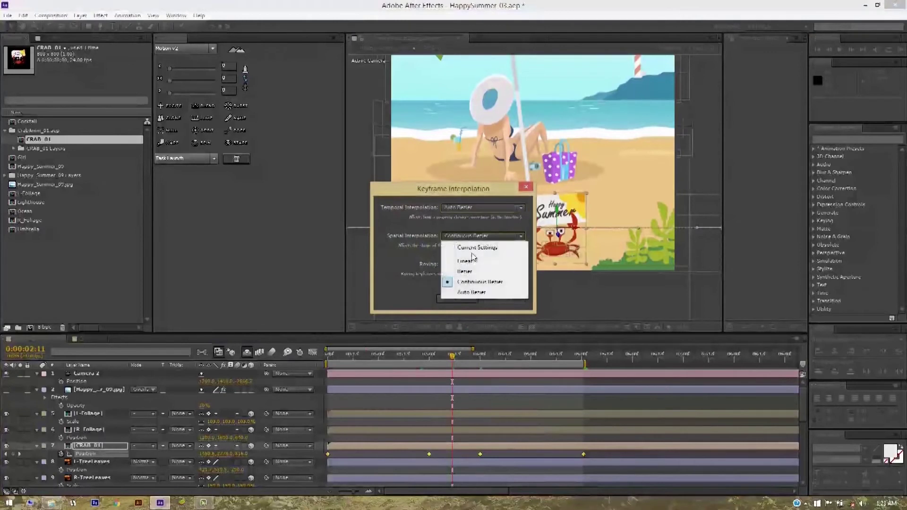
left_click(471, 293)
left_click(460, 300)
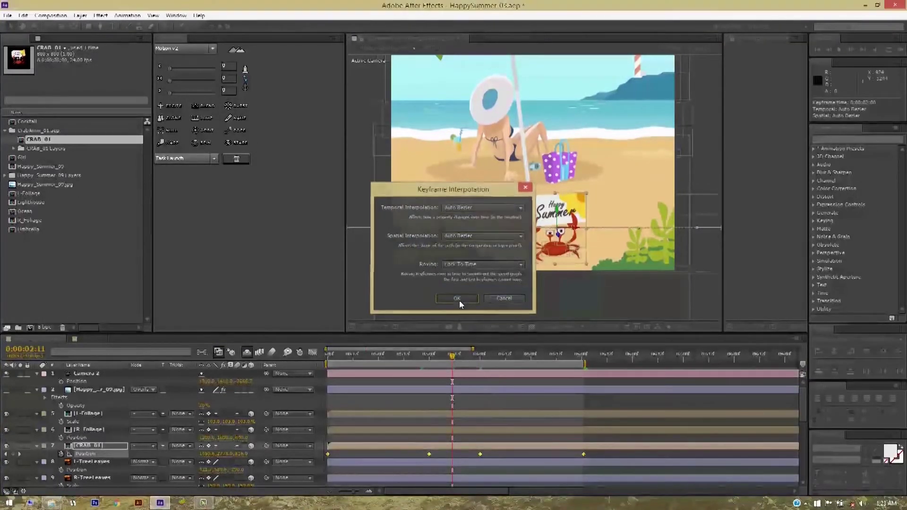
left_click_drag(407, 361, 591, 364)
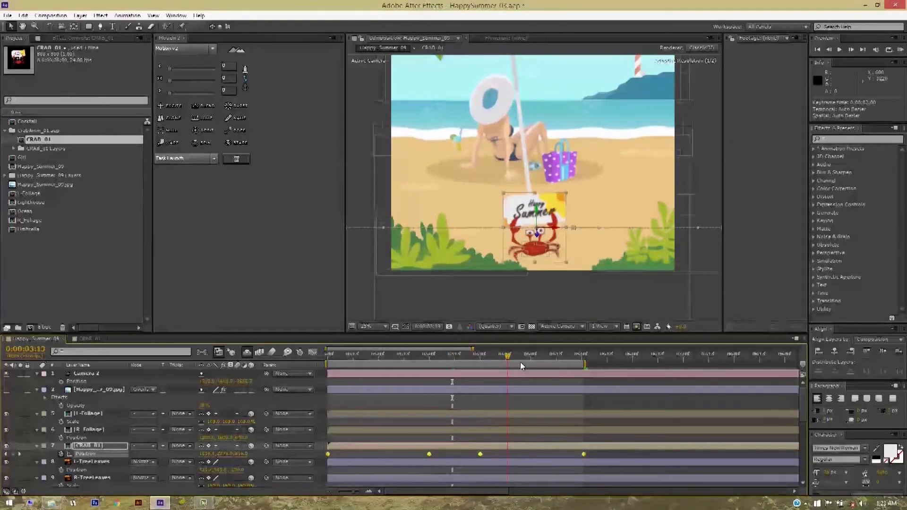